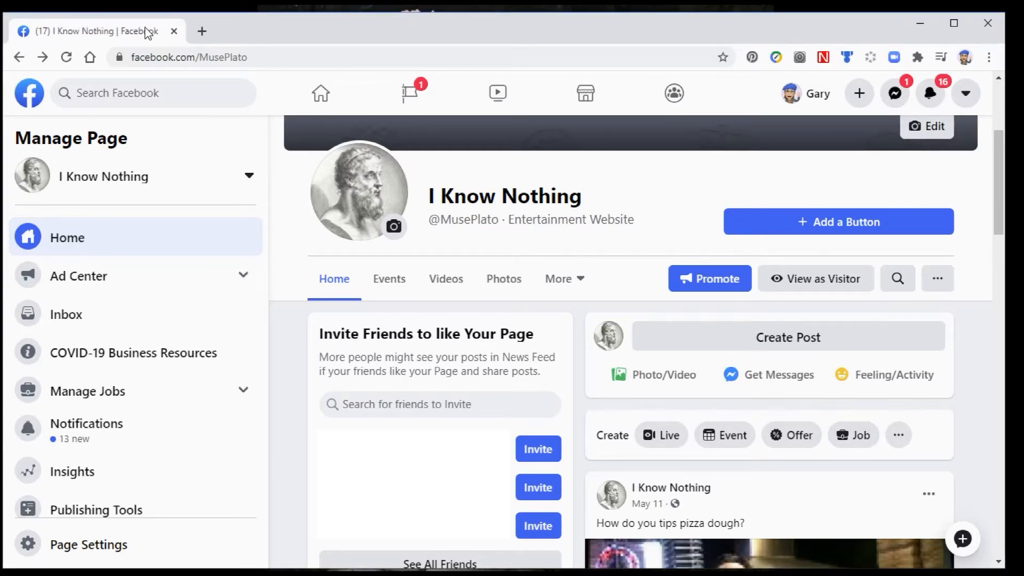
# Search for "obs studio download" in a new browser tab and open the obsproject.com download page to view the installer options.
pyautogui.click(204, 31)
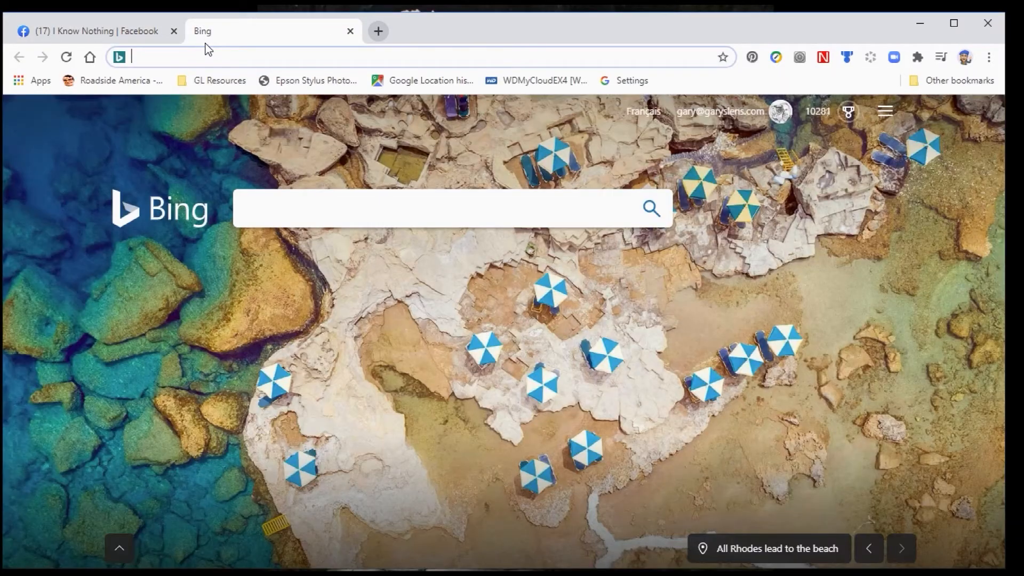
pyautogui.write('obs ')
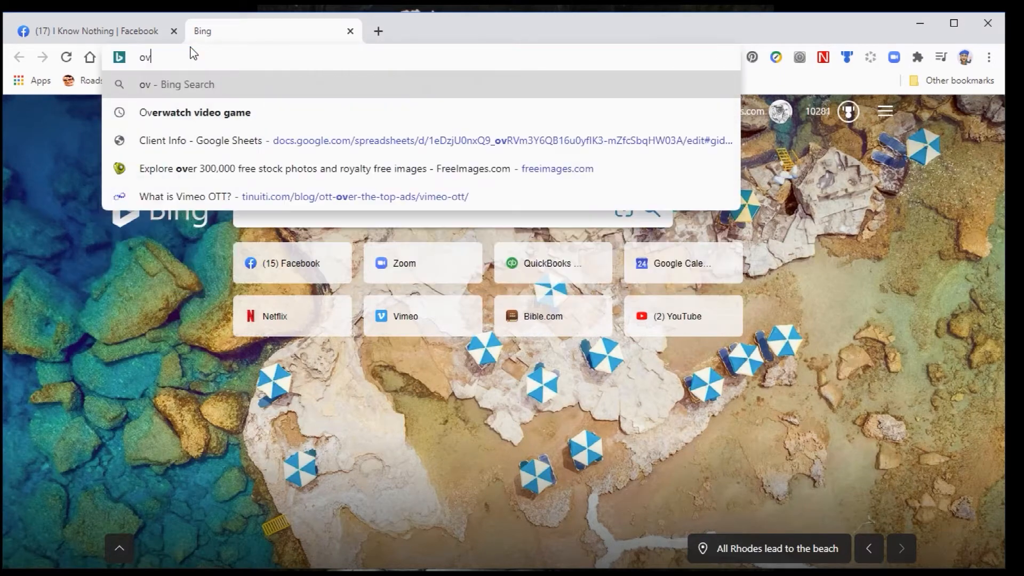
pyautogui.write('stud')
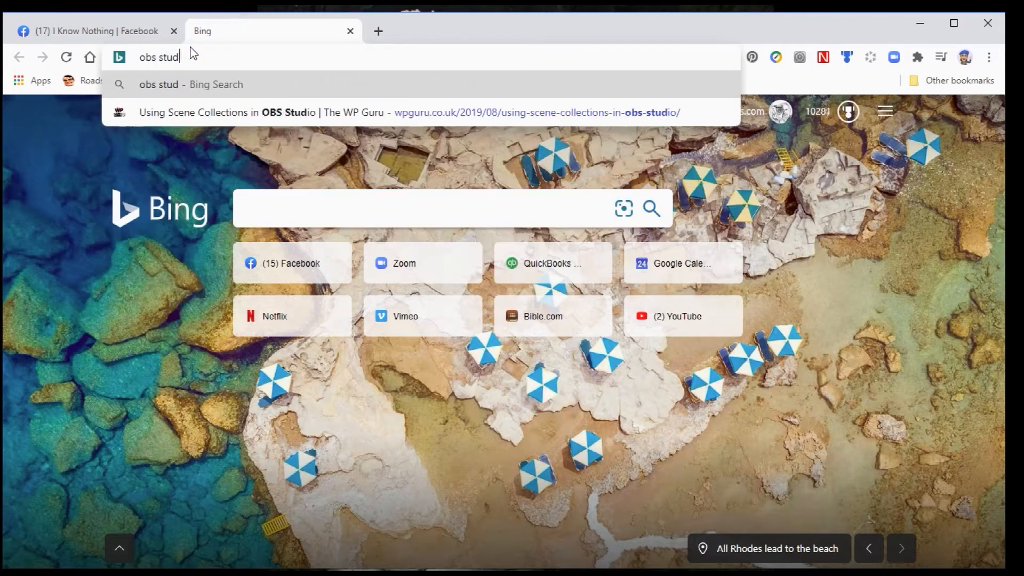
pyautogui.write('io download')
pyautogui.press('BackSpace')
pyautogui.press('BackSpace')
pyautogui.press('BackSpace')
pyautogui.write('oad')
pyautogui.press('Return')
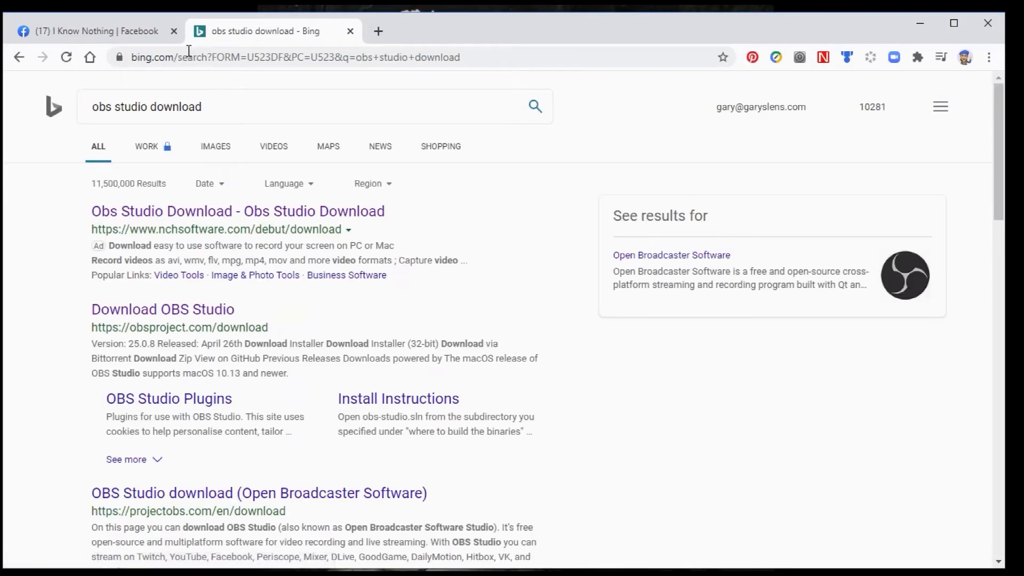
pyautogui.click(174, 317)
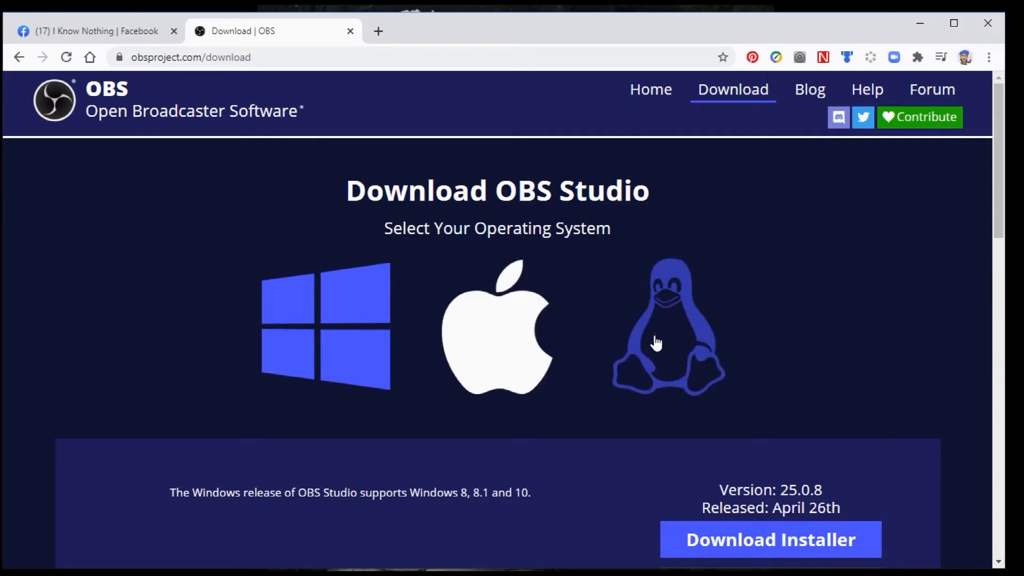
pyautogui.scroll(-2, 634, 324)
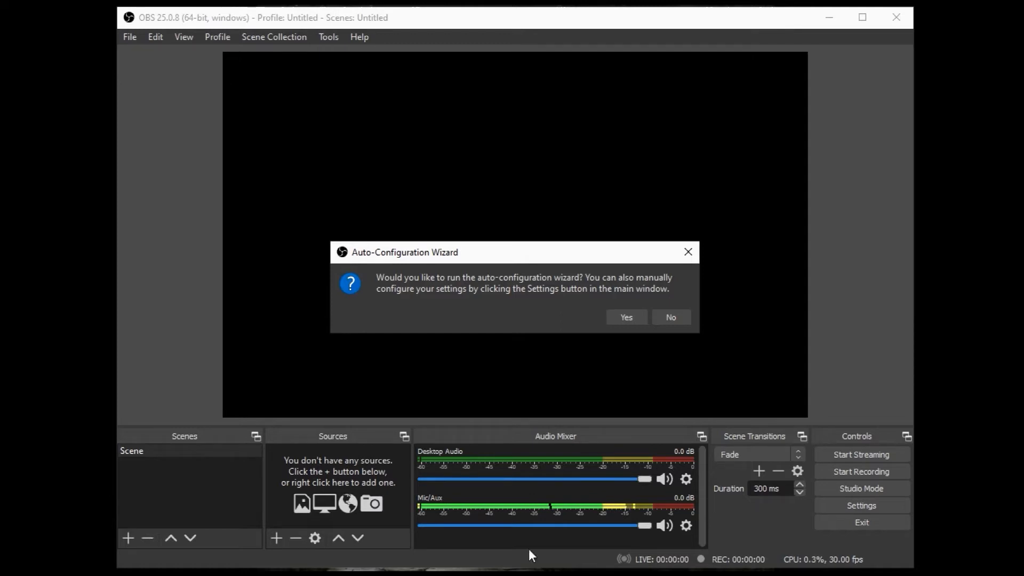
# Run the auto-configuration wizard optimized for streaming, with a base canvas resolution of 1280x720 and the 60 FPS preference.
pyautogui.click(638, 320)
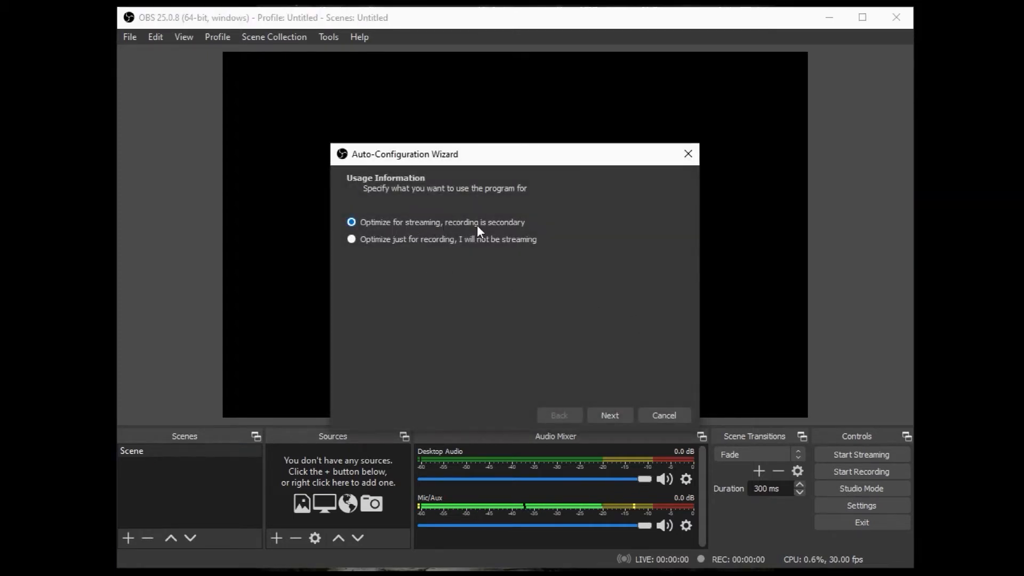
pyautogui.click(625, 415)
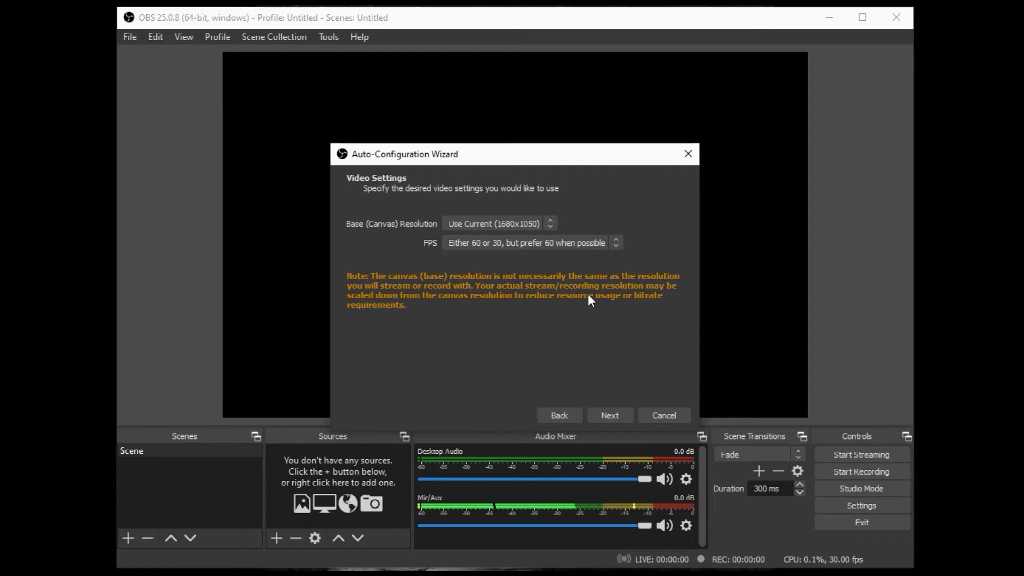
pyautogui.click(549, 223)
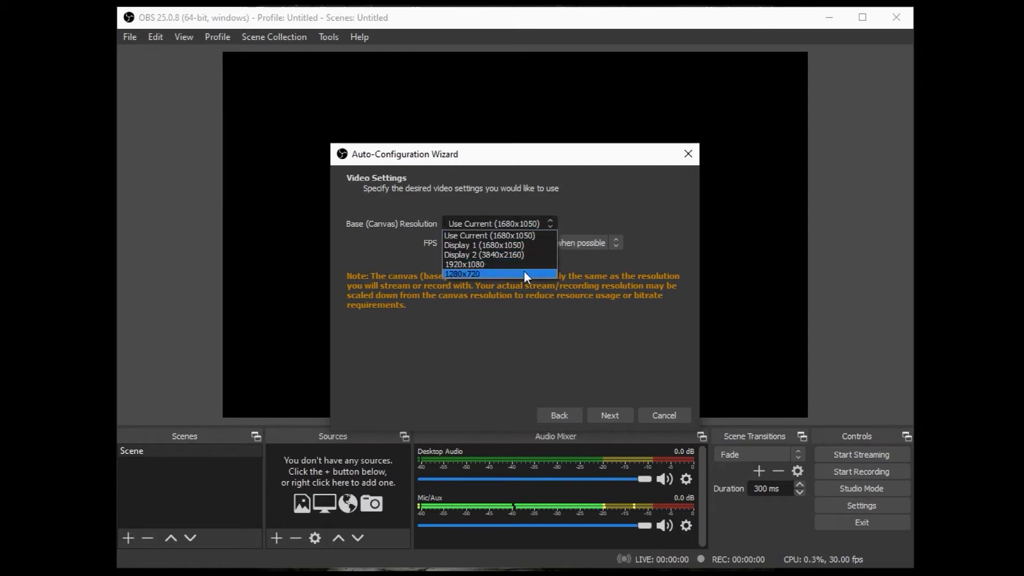
pyautogui.click(523, 273)
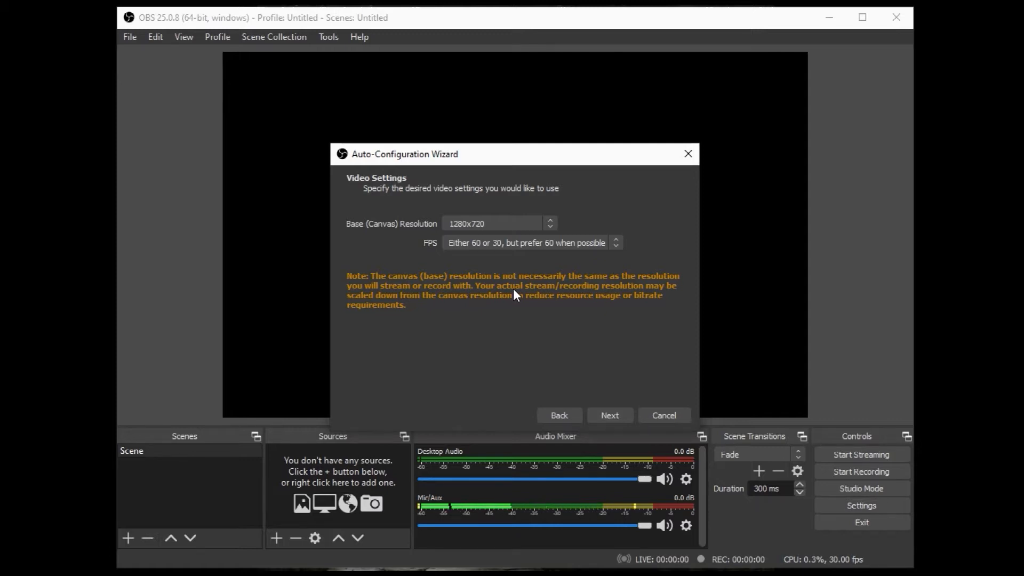
pyautogui.click(608, 418)
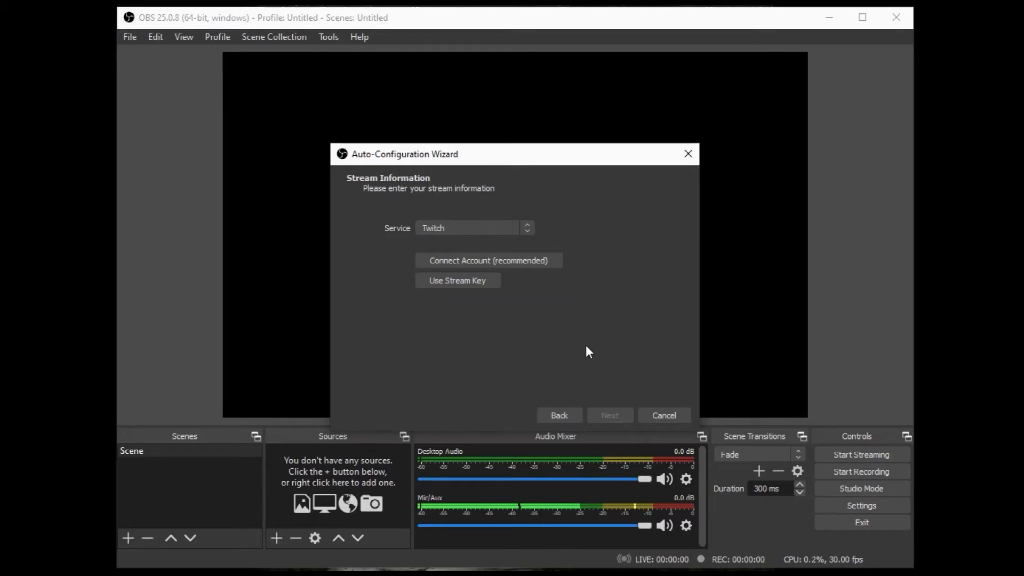
# Choose Facebook Live as the streaming service in the wizard and request its stream key.
pyautogui.click(527, 233)
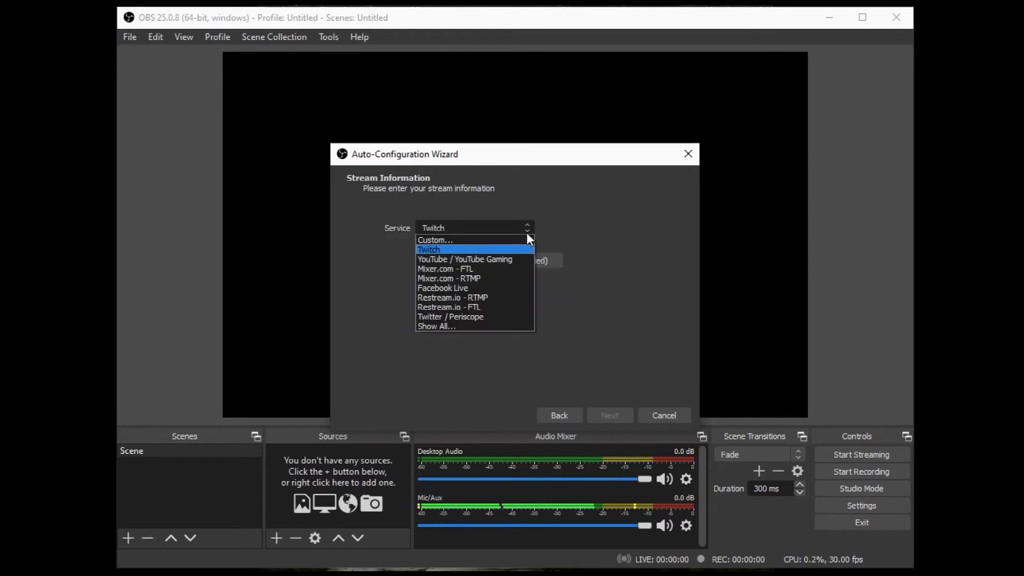
pyautogui.click(514, 288)
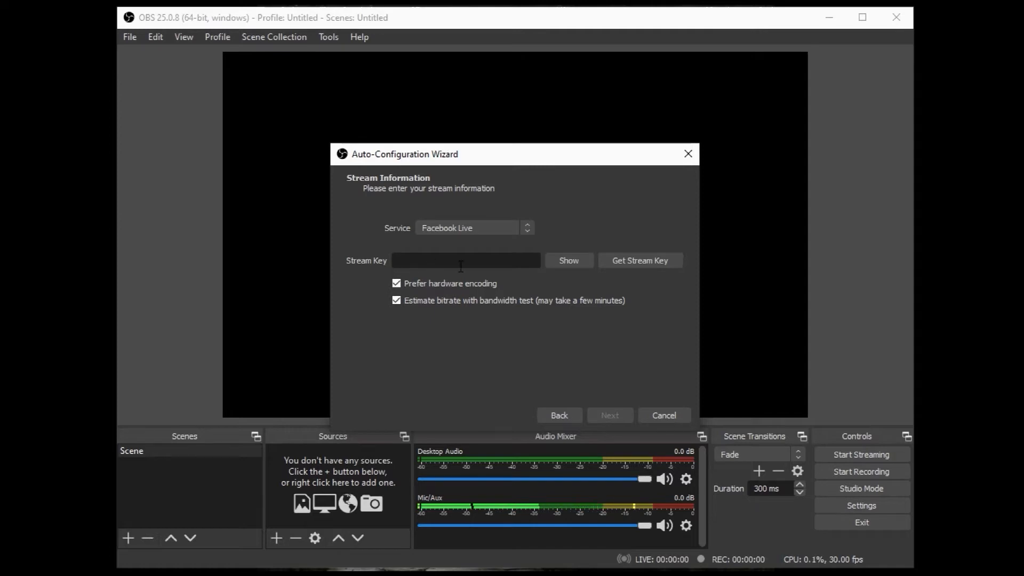
pyautogui.click(625, 263)
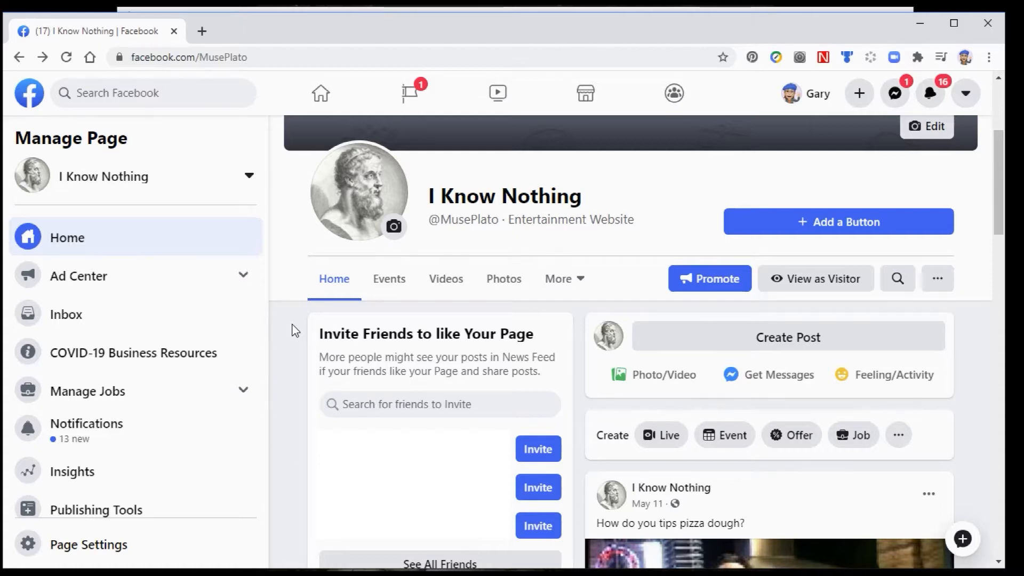
# Start a live video from the I Know Nothing Facebook page and copy its stream key.
pyautogui.click(660, 441)
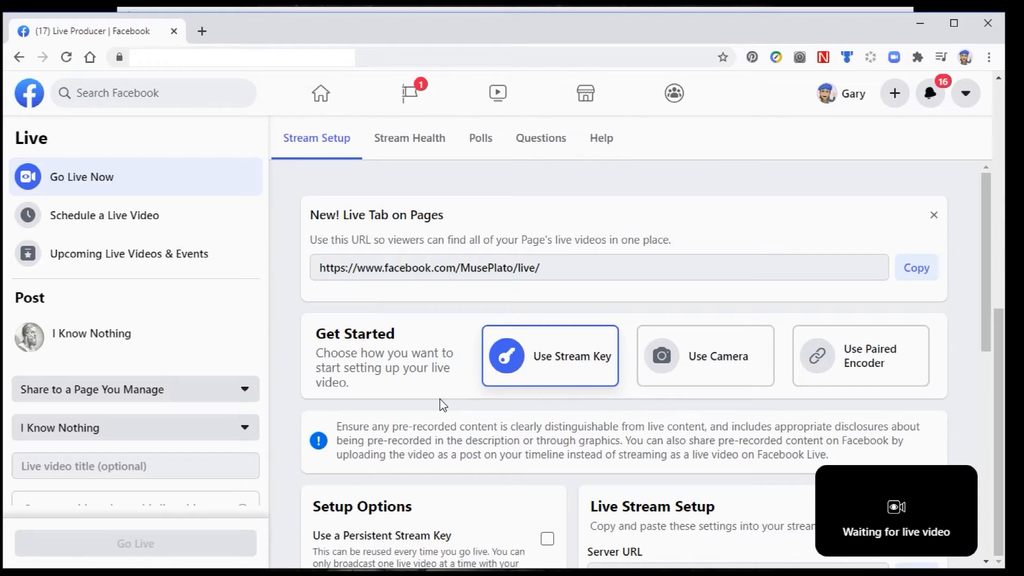
pyautogui.scroll(-4, 442, 405)
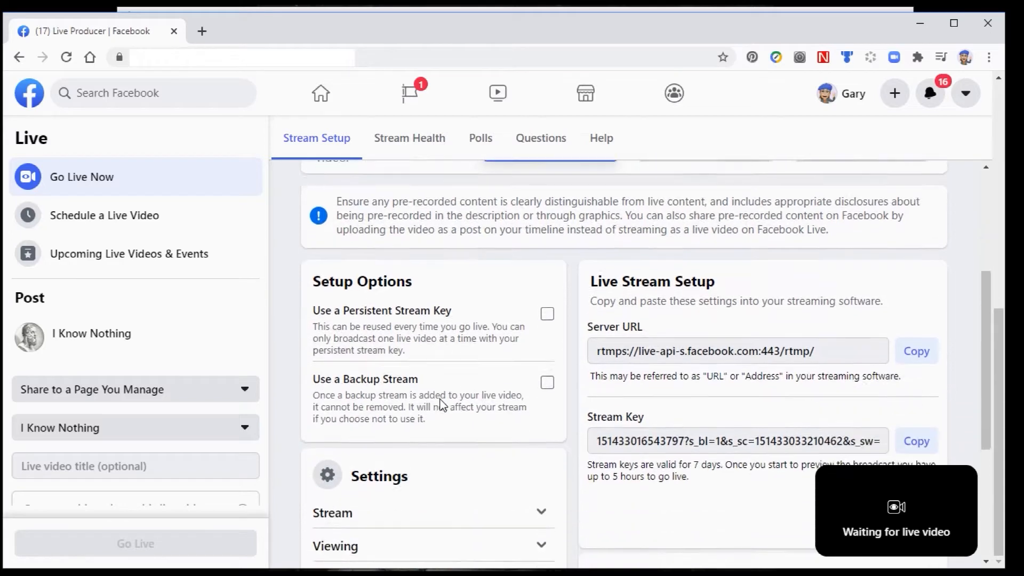
pyautogui.scroll(-3, 442, 405)
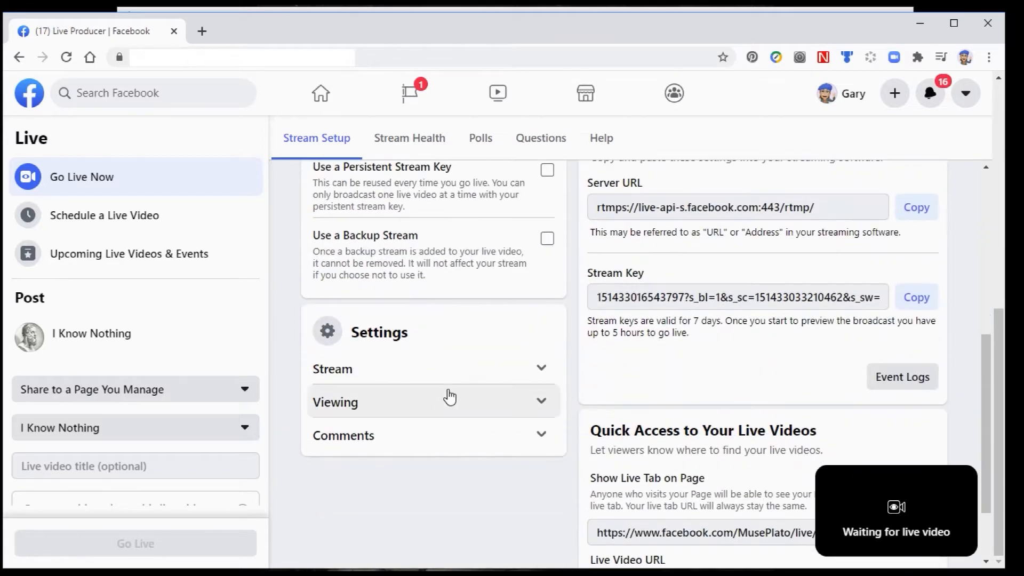
pyautogui.click(929, 310)
# Switch to OBS, paste the stream key, and complete the wizard by accepting the bandwidth test and applying the recommended settings.
pyautogui.hotkey('alt', 'Tab')
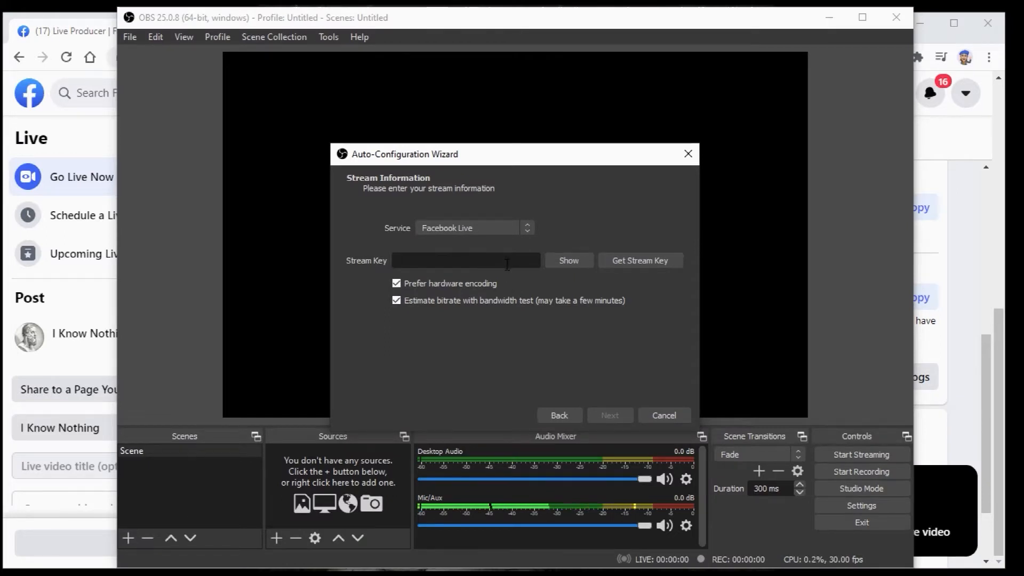
pyautogui.hotkey('ctrl', 'v')
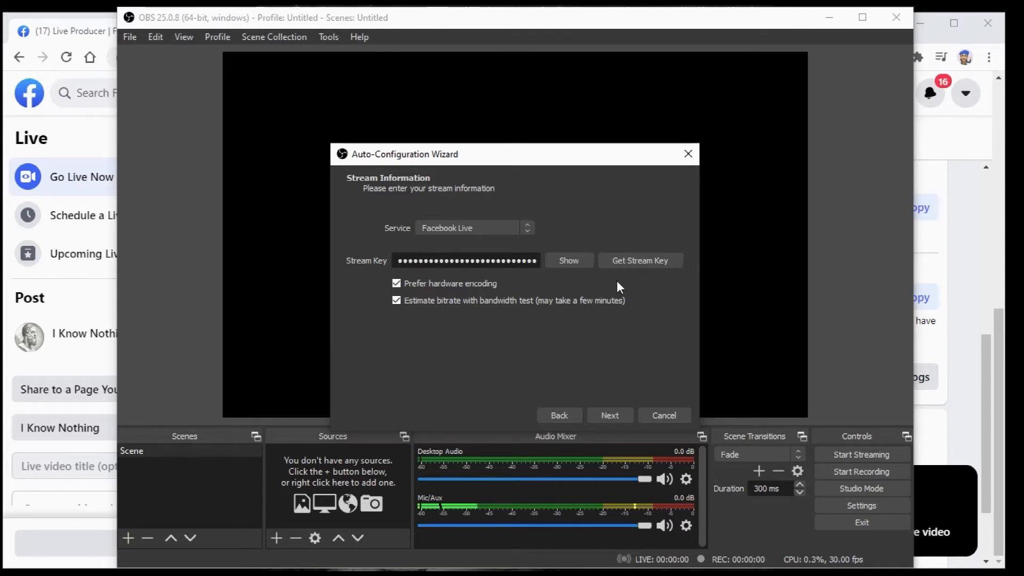
pyautogui.click(610, 416)
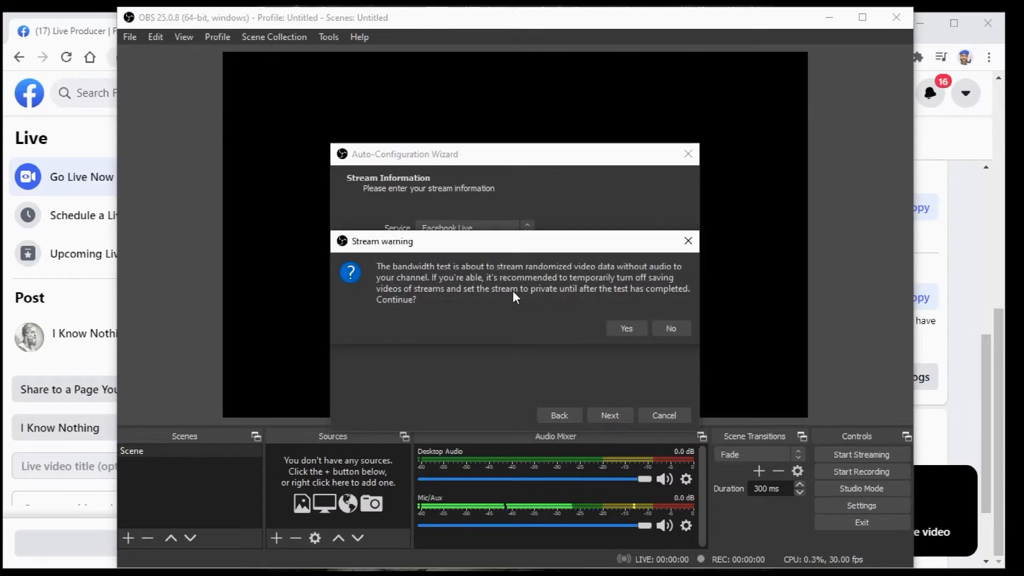
pyautogui.click(627, 329)
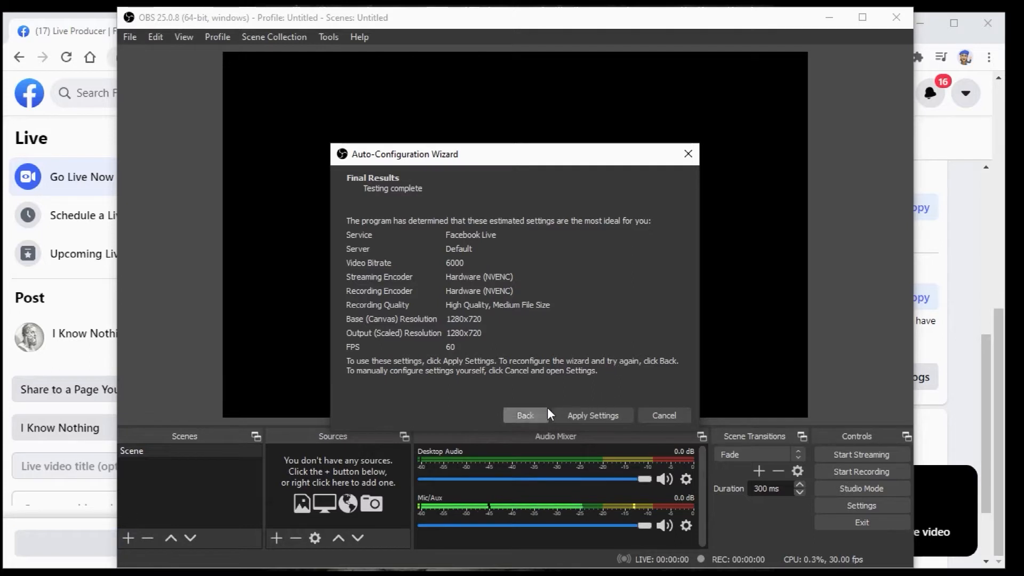
pyautogui.click(593, 415)
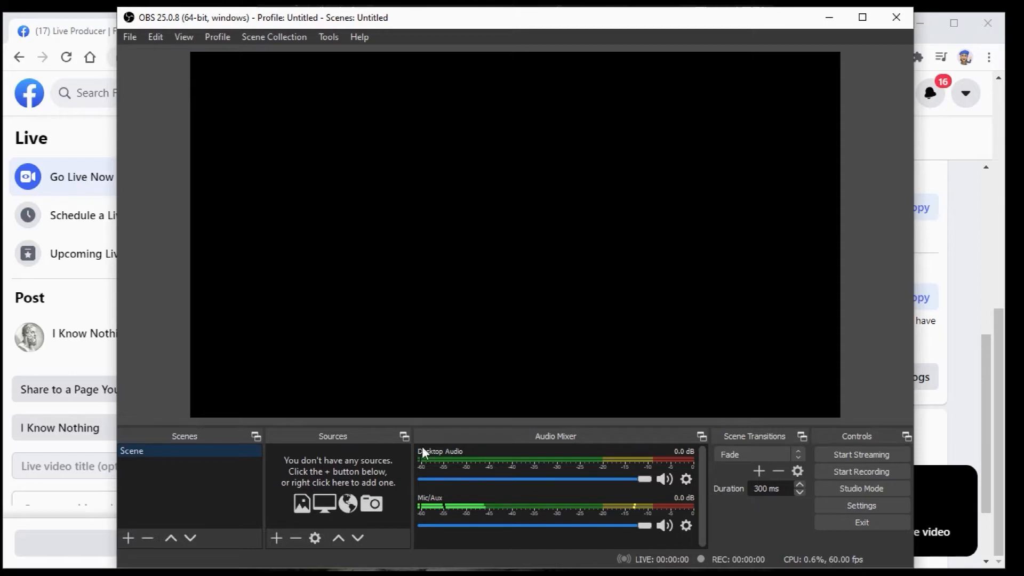
# Mute and unmute the Desktop Audio, and lower the Mic/Aux volume to about -1.1 dB.
pyautogui.click(669, 481)
pyautogui.click(668, 481)
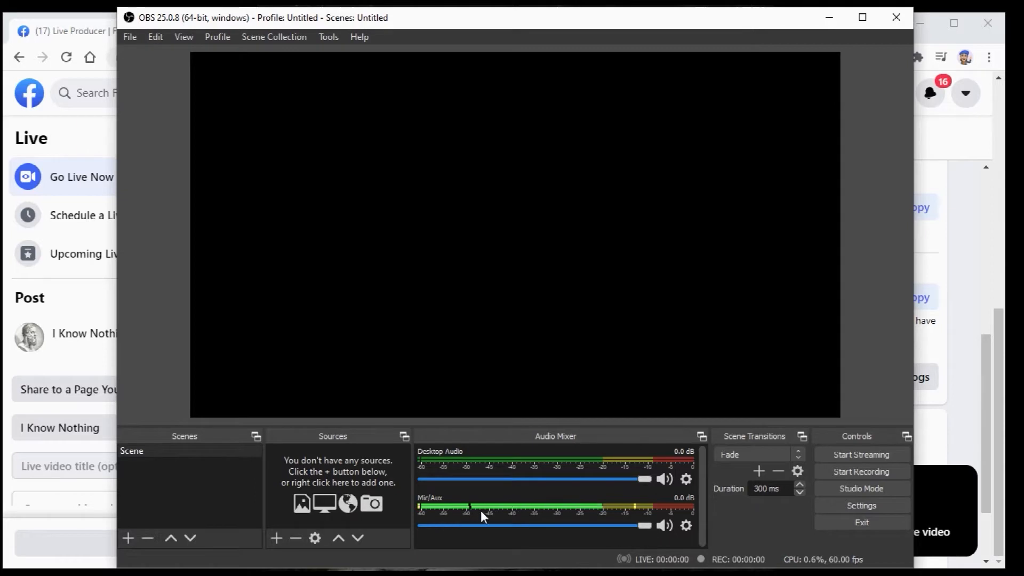
pyautogui.moveTo(642, 527)
pyautogui.mouseDown()
pyautogui.moveTo(531, 515)
pyautogui.moveTo(632, 523)
pyautogui.mouseUp()
# Turn on Studio Mode and add a scene named Pastor.
pyautogui.click(846, 489)
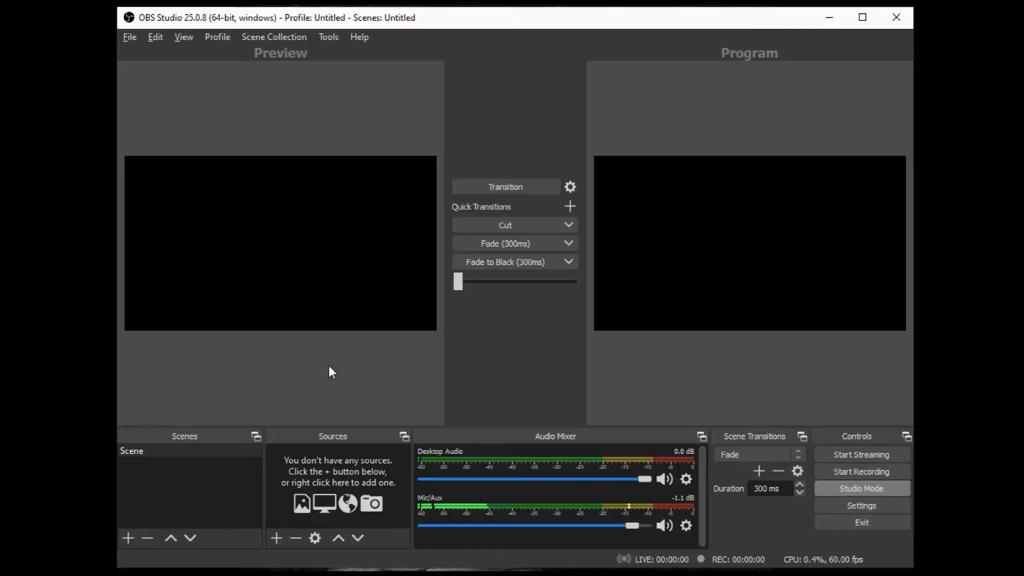
pyautogui.click(128, 540)
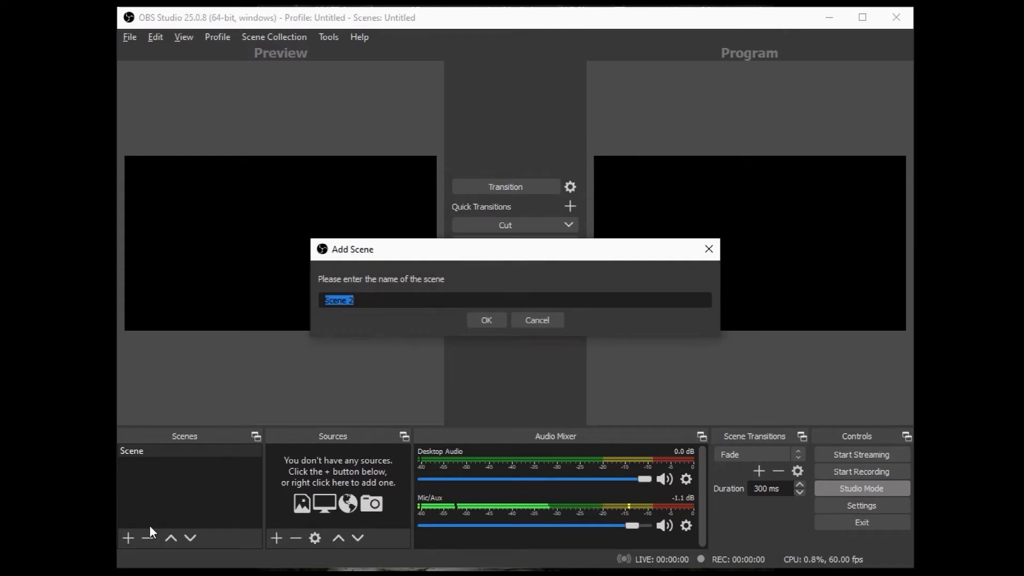
pyautogui.write('Pastor')
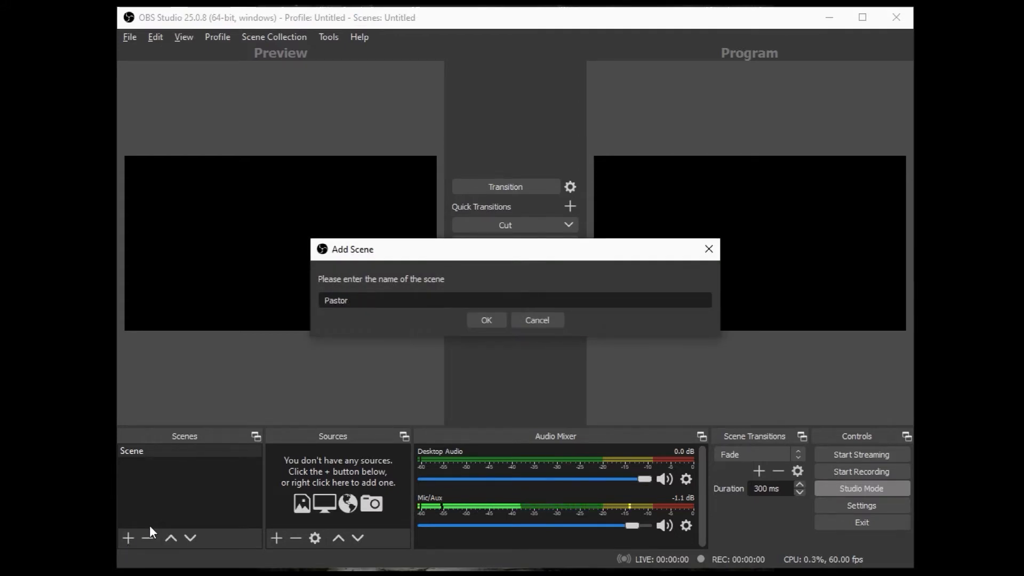
pyautogui.press('Return')
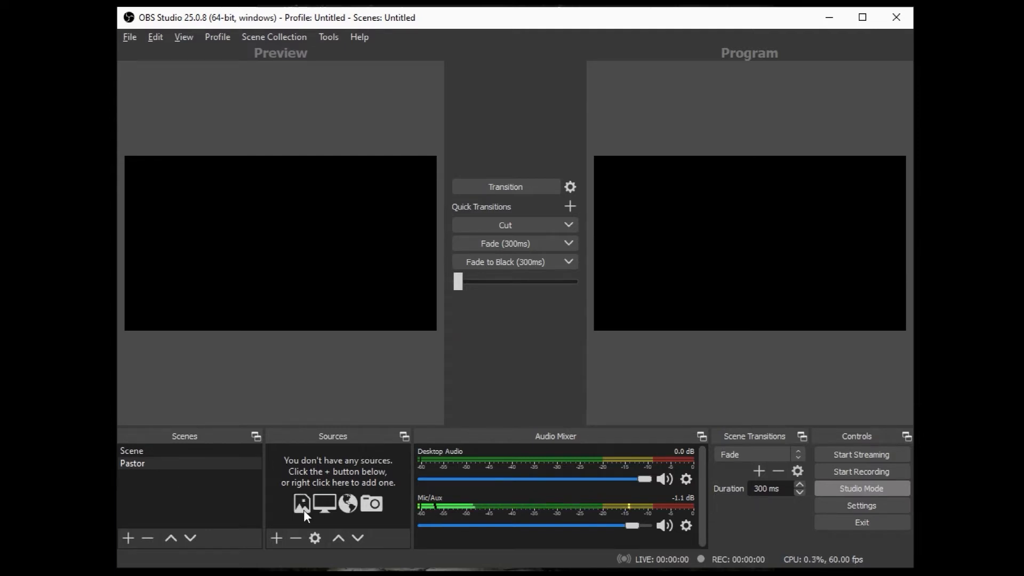
# Add a Video Capture Device source named WebCam to the Pastor scene, using the FULL HD 1080P Webcam device.
pyautogui.click(271, 530)
pyautogui.click(324, 461)
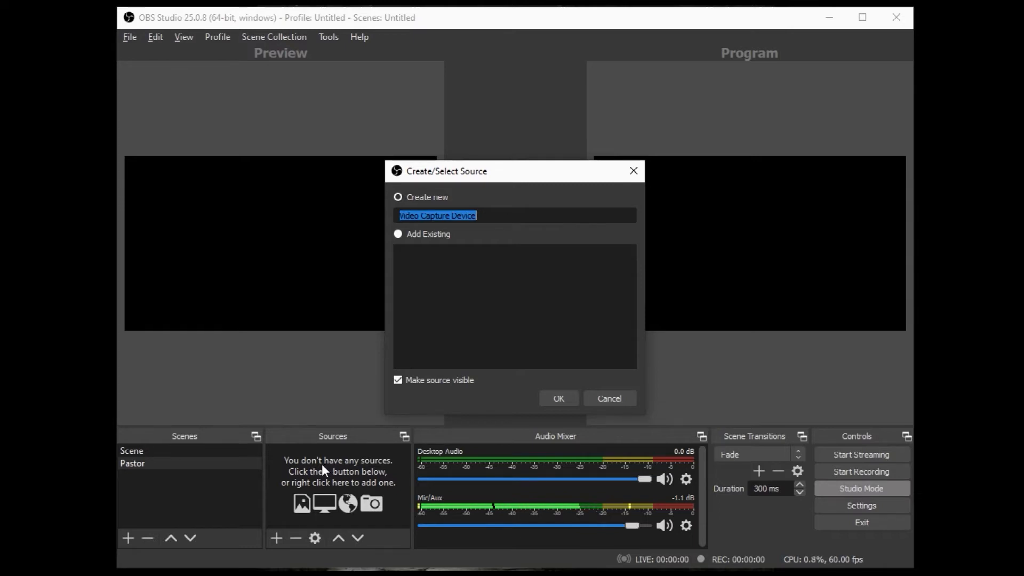
pyautogui.write('Web')
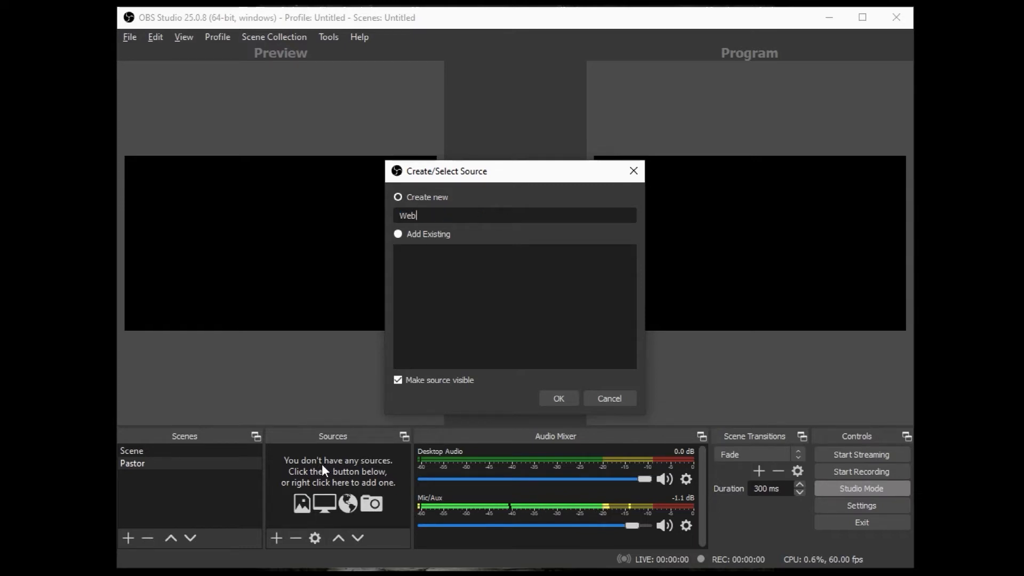
pyautogui.write('Cam')
pyautogui.click(558, 400)
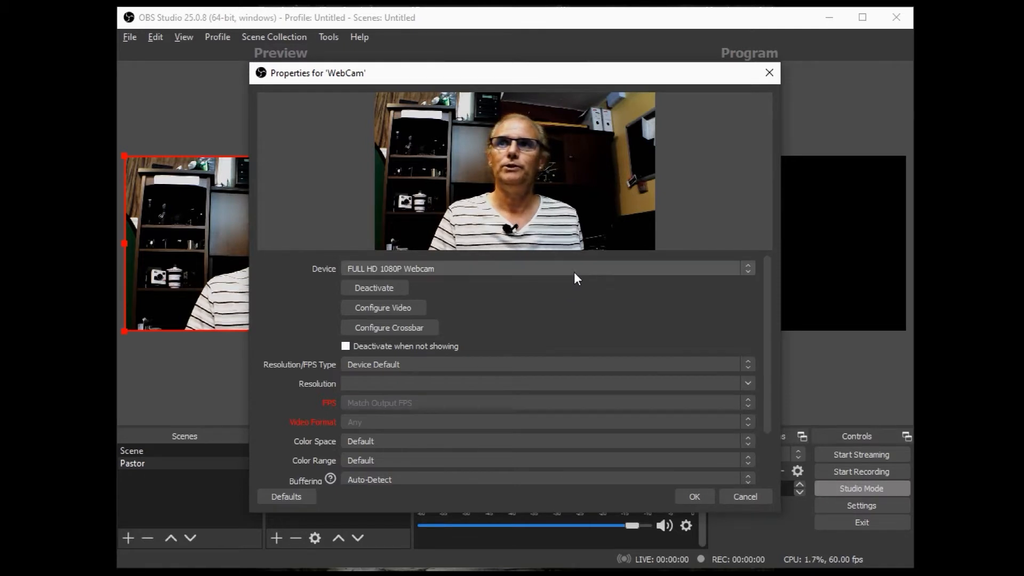
pyautogui.click(578, 268)
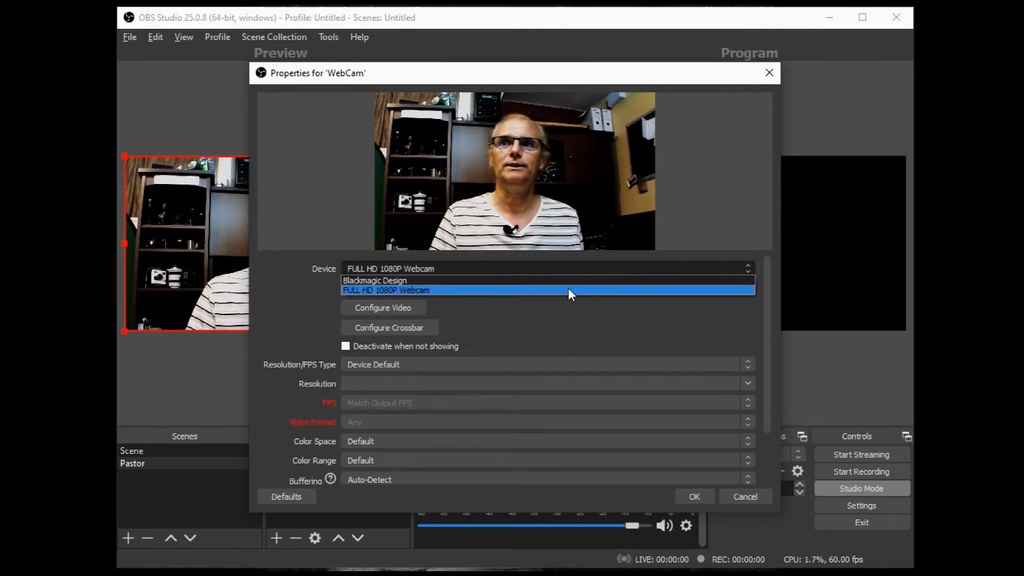
pyautogui.click(568, 289)
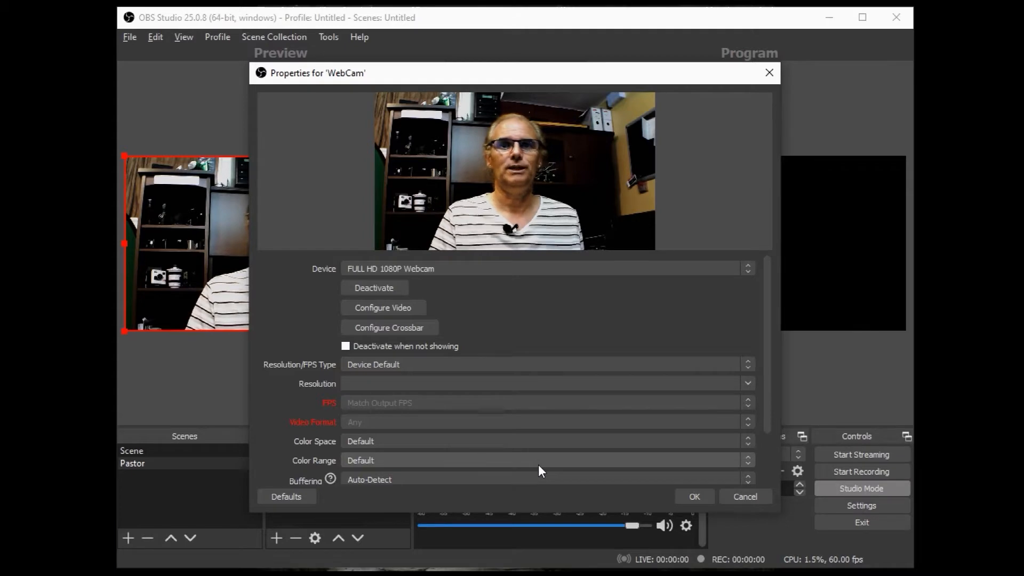
pyautogui.click(693, 496)
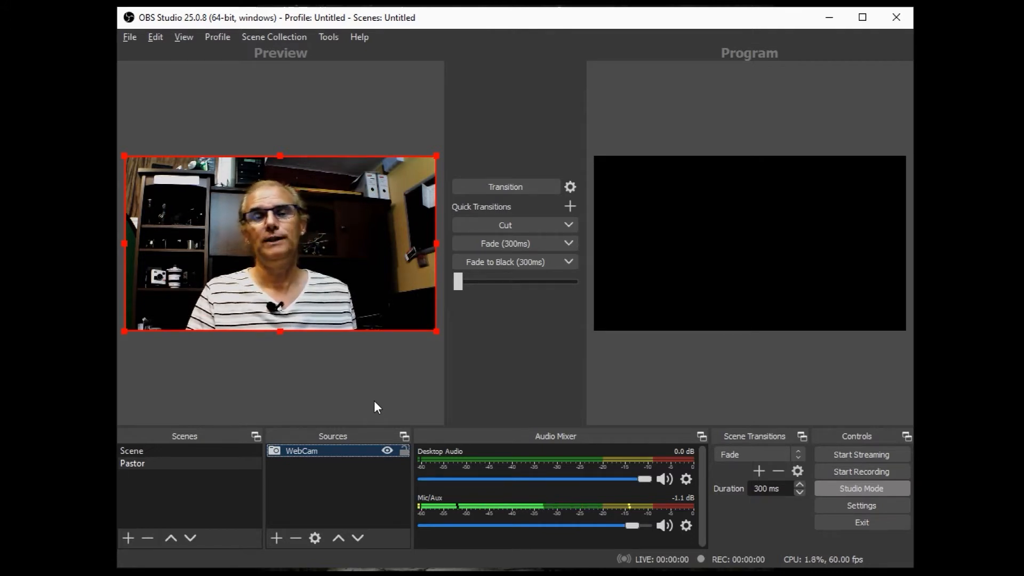
# Send the Pastor scene to the program output with a Cut, and return to the empty scene with a 300 ms Fade.
pyautogui.click(522, 229)
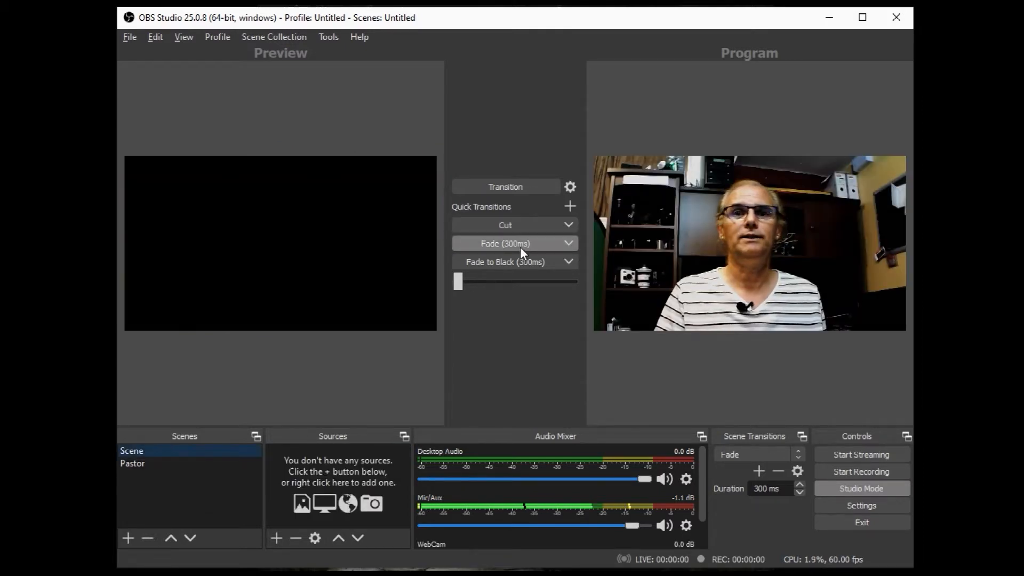
pyautogui.click(520, 247)
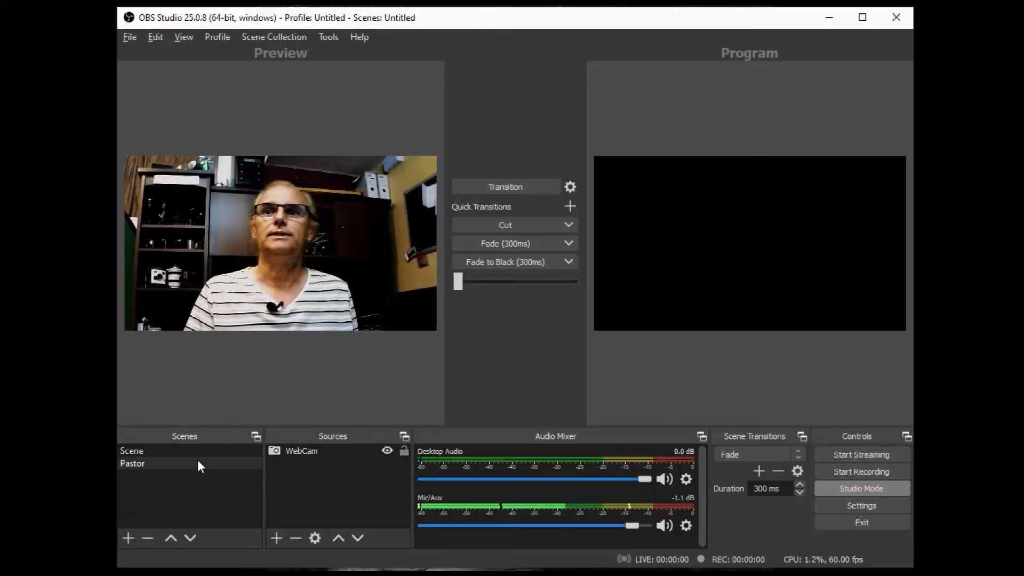
# Add an Image source named Logo to the Pastor scene, using the file BW Logo.png.
pyautogui.click(276, 538)
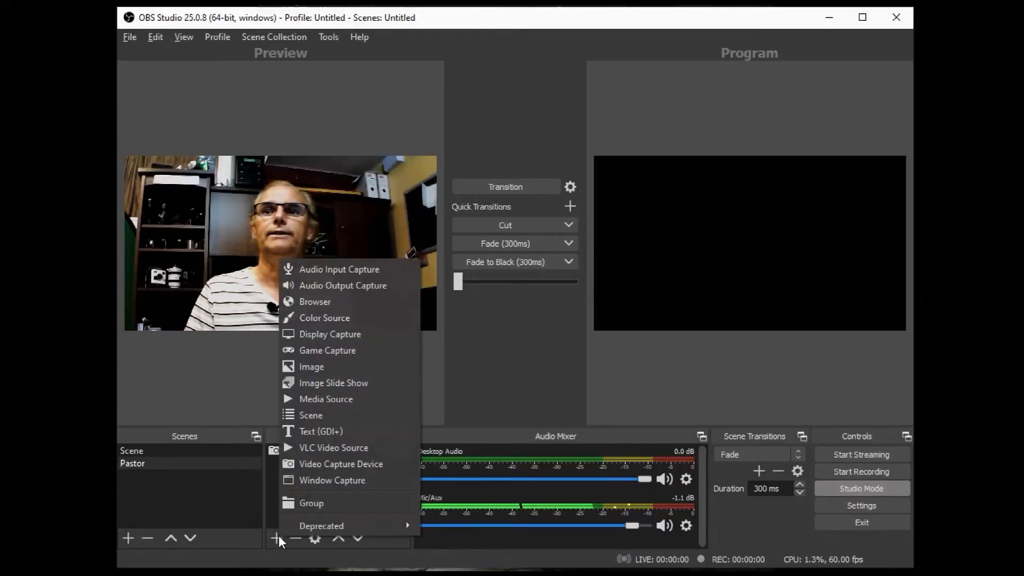
pyautogui.click(338, 371)
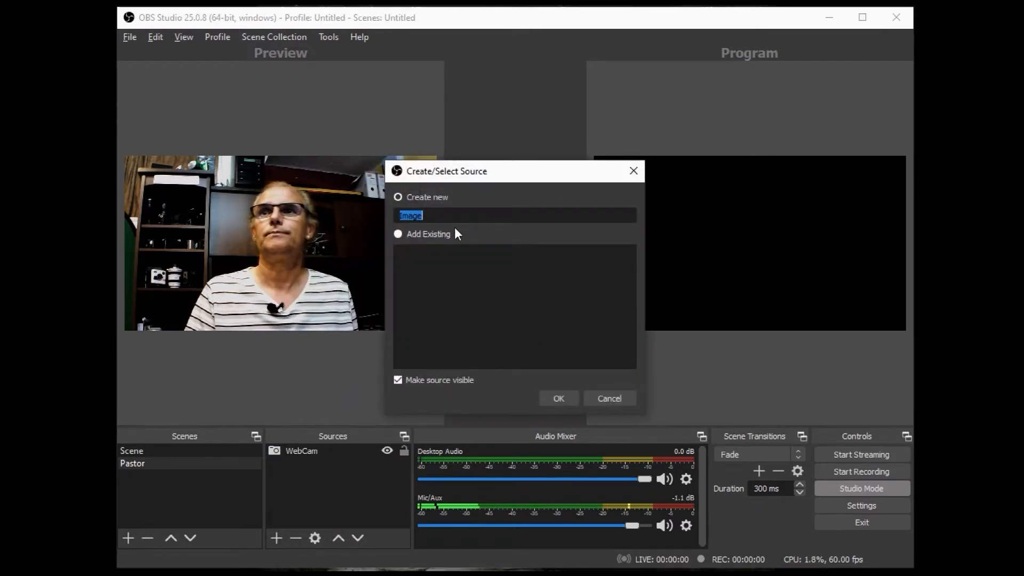
pyautogui.write('Logo')
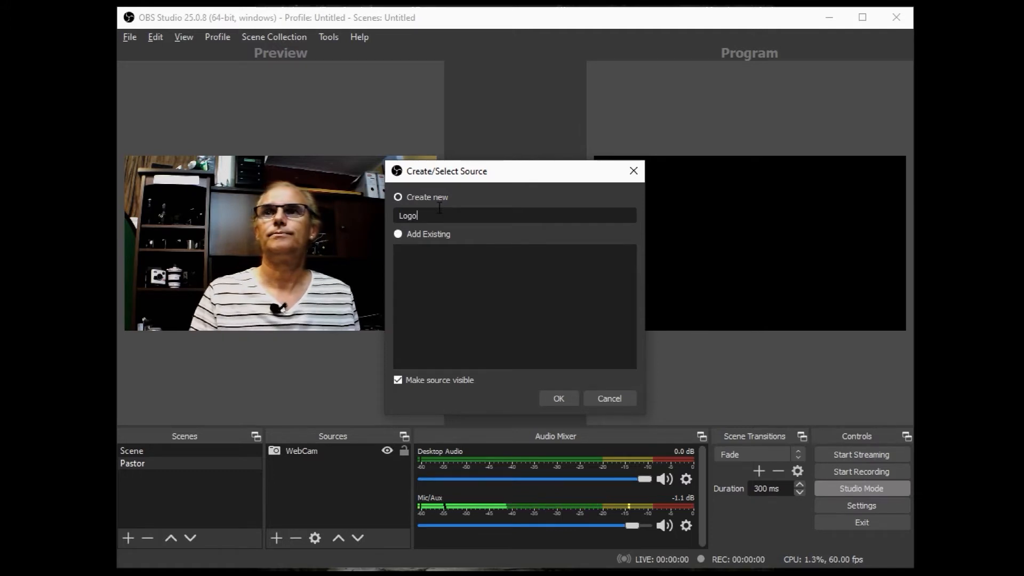
pyautogui.click(550, 400)
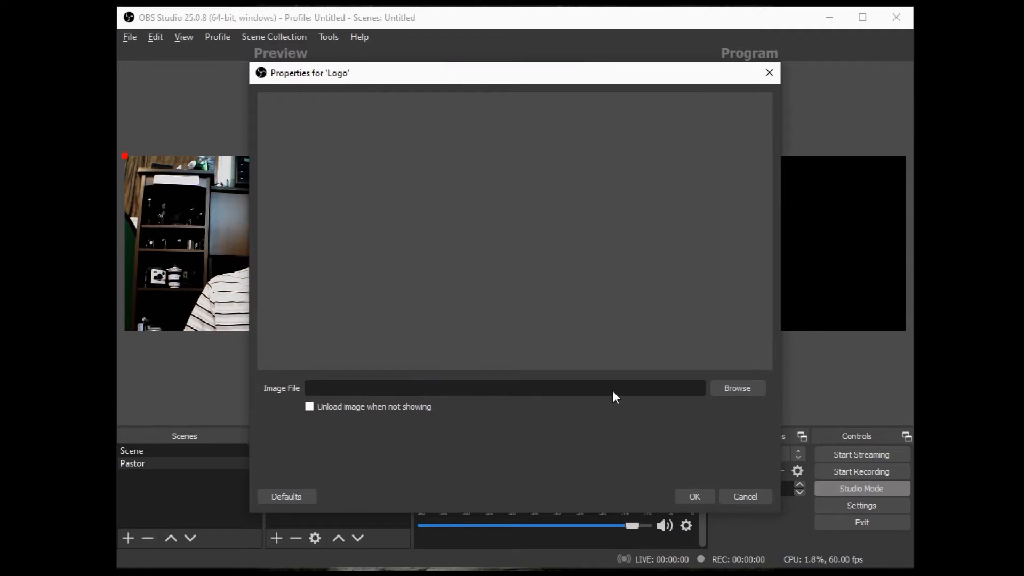
pyautogui.click(725, 386)
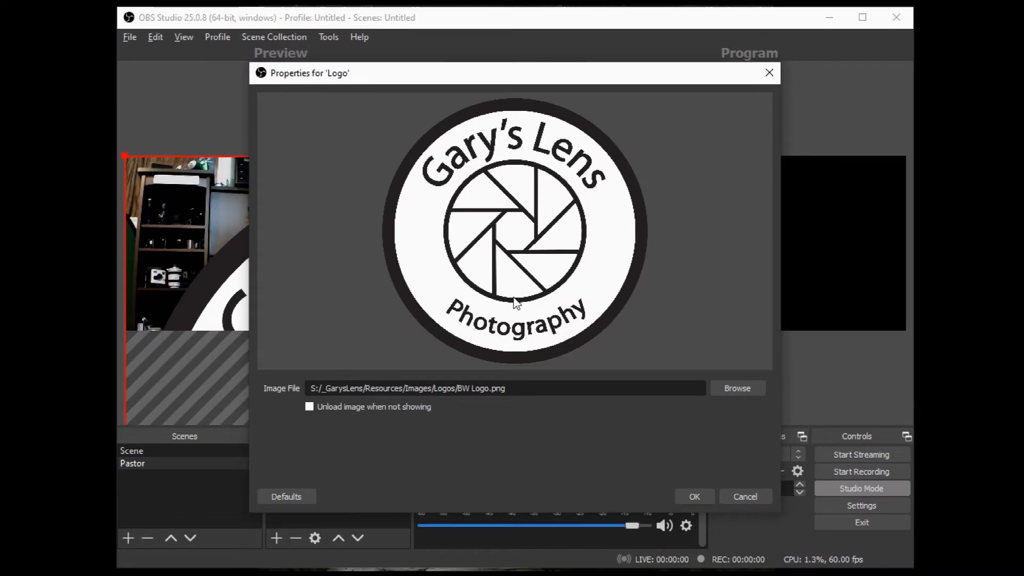
pyautogui.click(698, 493)
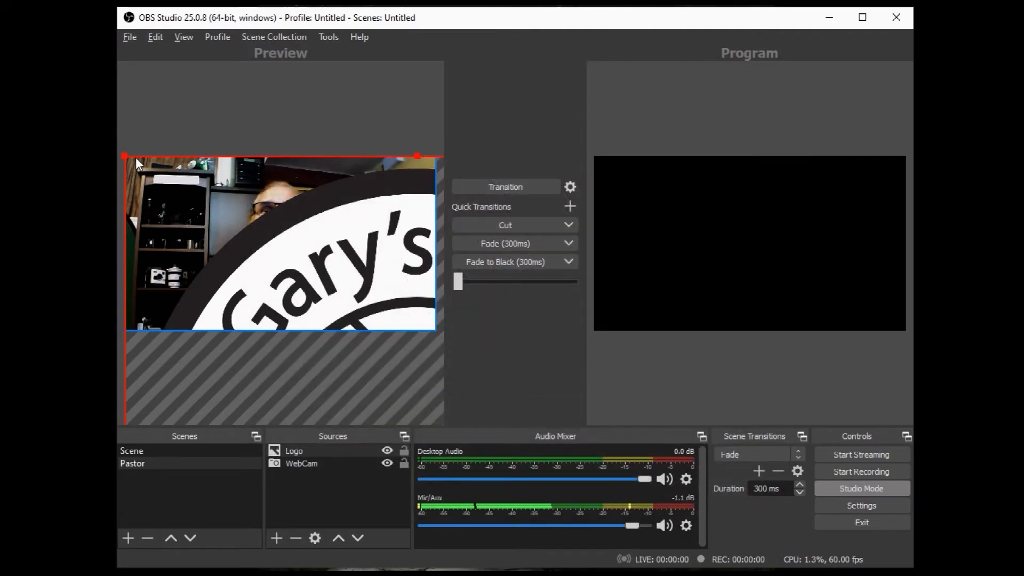
# Shrink the Logo image to a small badge and place it in the lower-left corner of the webcam picture.
pyautogui.moveTo(124, 155); pyautogui.dragTo(259, 205)
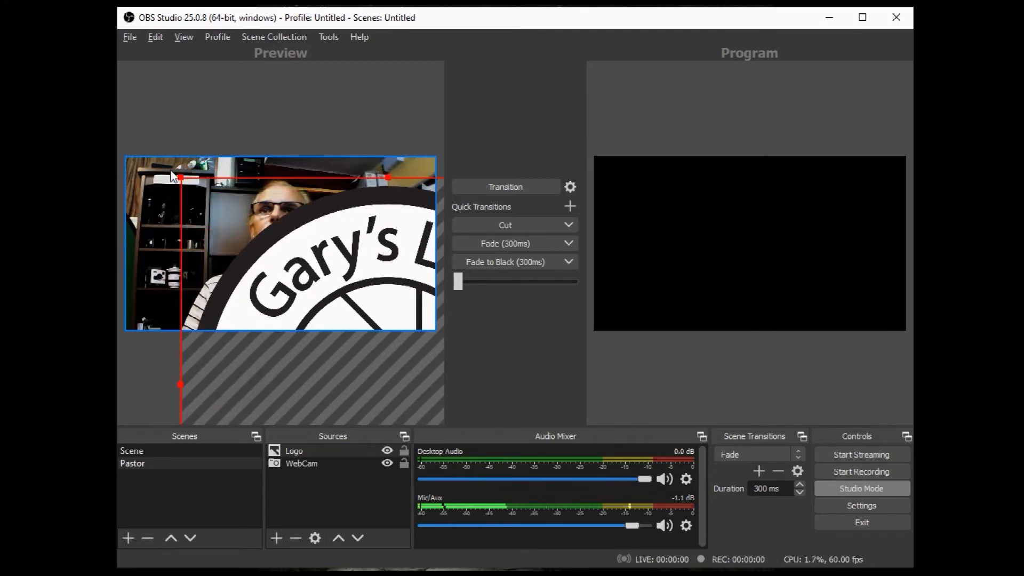
pyautogui.moveTo(183, 183)
pyautogui.mouseDown()
pyautogui.moveTo(328, 315)
pyautogui.moveTo(180, 177)
pyautogui.mouseUp()
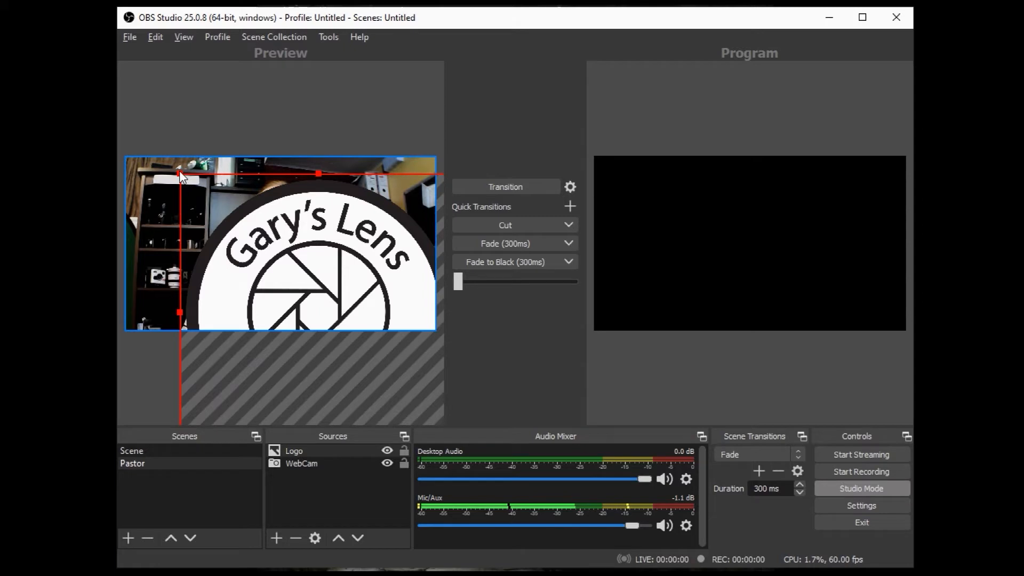
pyautogui.moveTo(180, 177); pyautogui.dragTo(223, 196)
pyautogui.moveTo(322, 181); pyautogui.dragTo(234, 261)
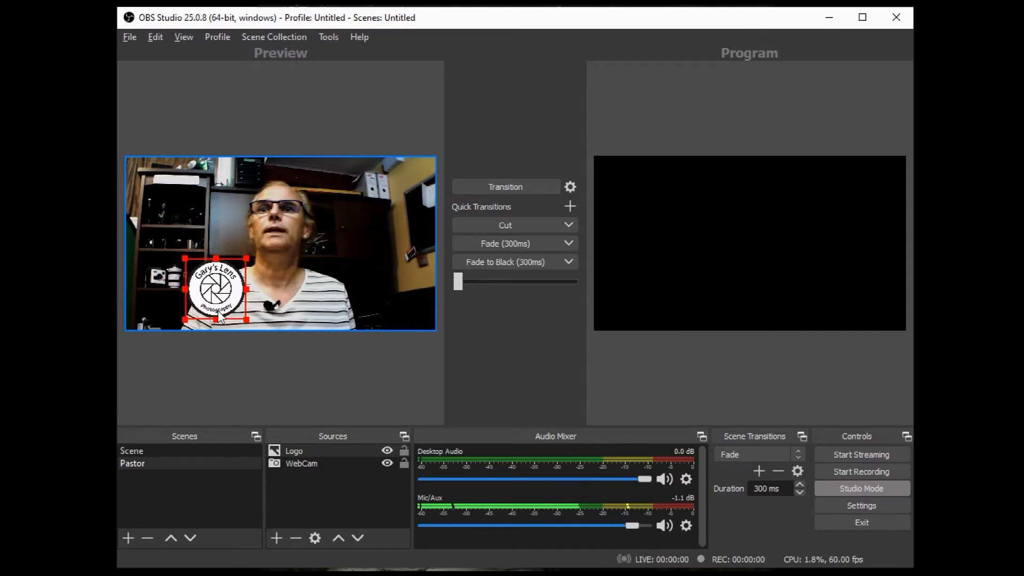
pyautogui.moveTo(221, 301); pyautogui.dragTo(175, 306)
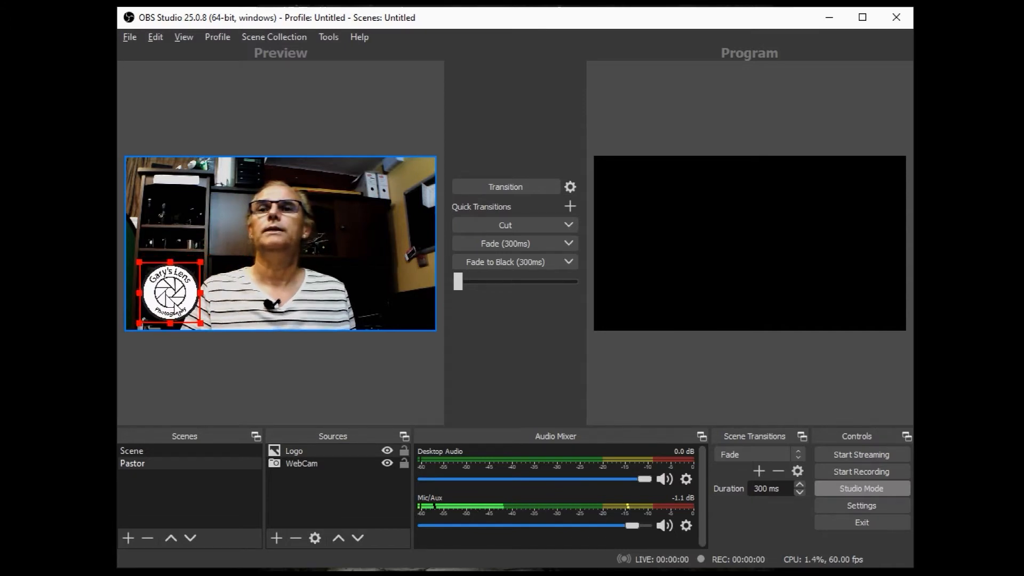
# Move the logo to the lower-right corner of the webcam picture, slightly smaller, and send the Pastor scene to the program with a Cut.
pyautogui.moveTo(182, 298); pyautogui.dragTo(286, 222)
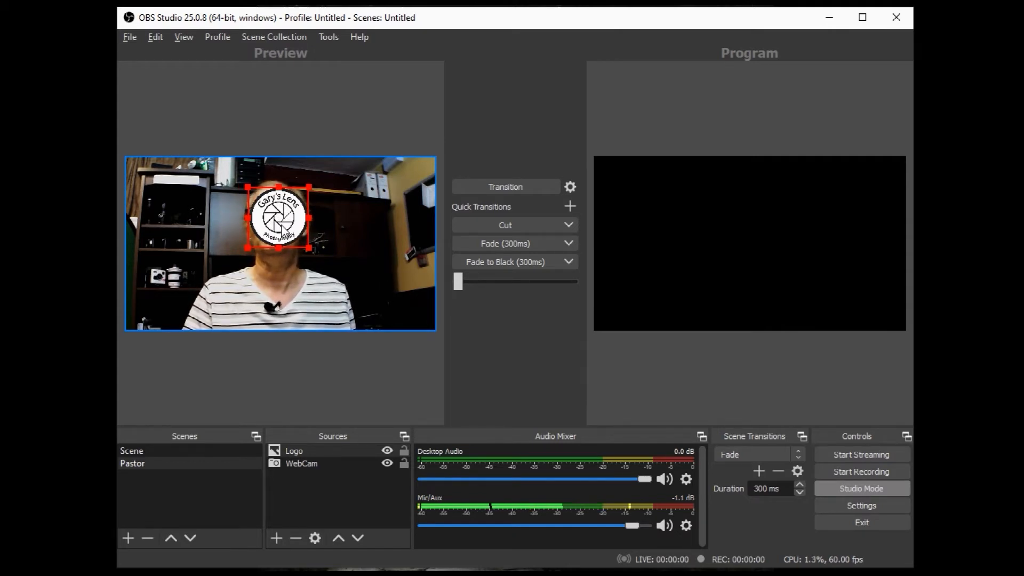
pyautogui.moveTo(281, 230); pyautogui.dragTo(401, 302)
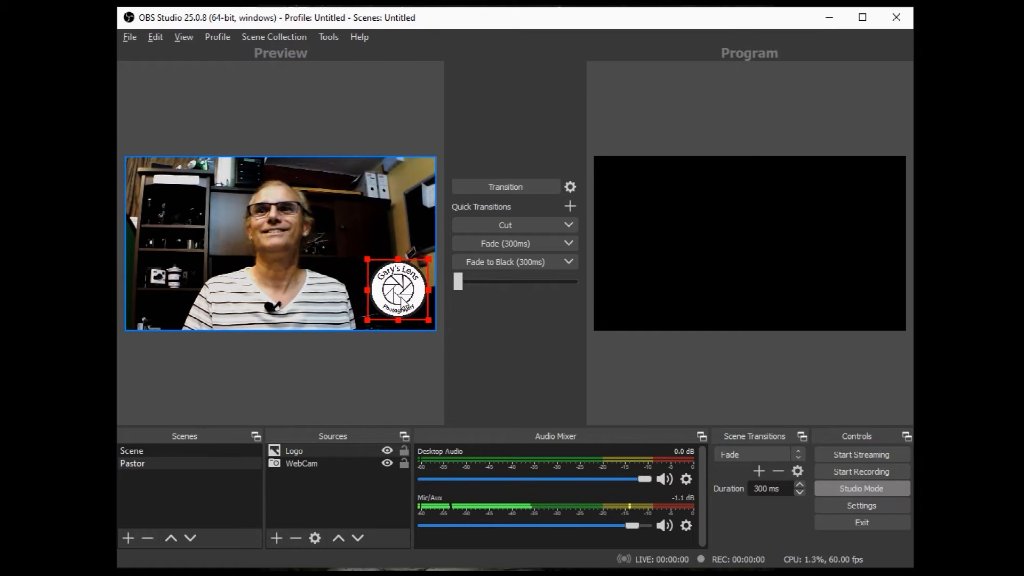
pyautogui.moveTo(366, 259); pyautogui.dragTo(379, 272)
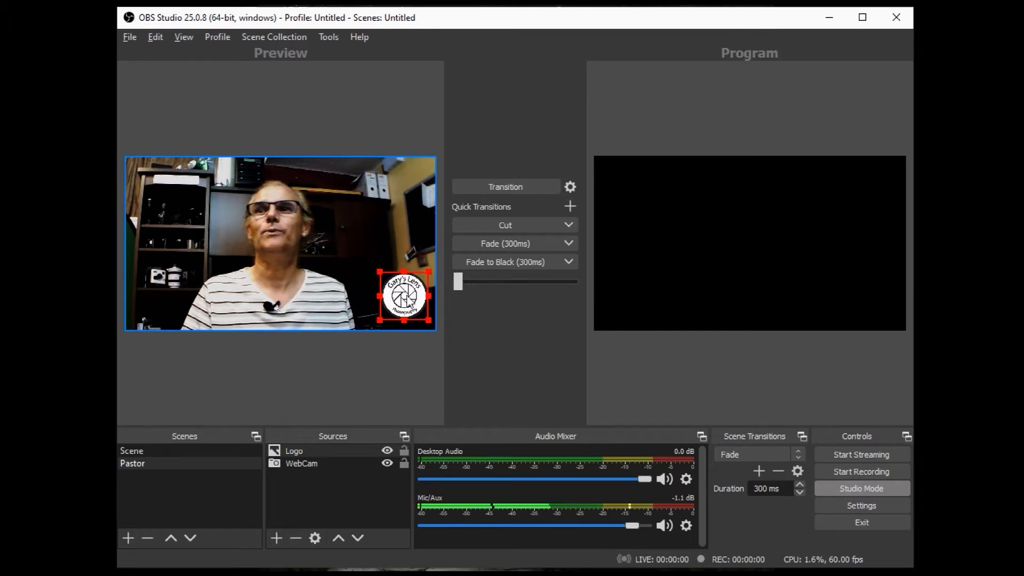
pyautogui.moveTo(409, 305); pyautogui.dragTo(409, 308)
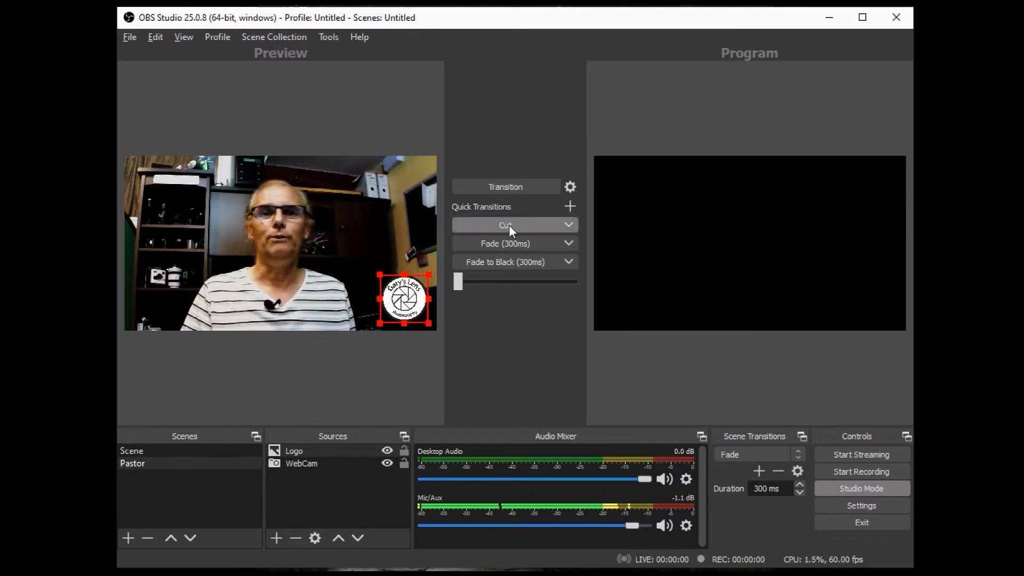
pyautogui.click(508, 225)
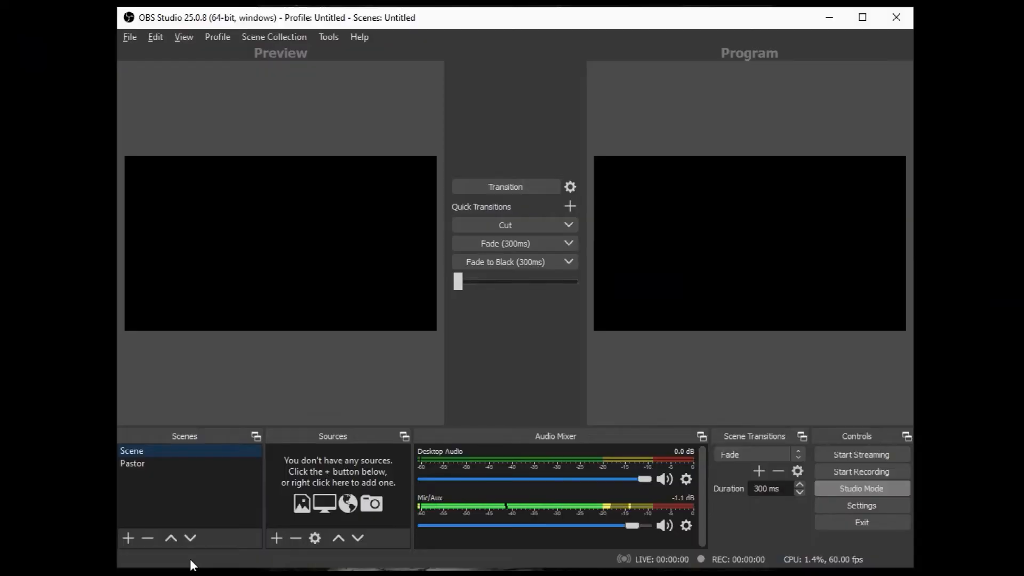
# Add a scene named SONG - Still.
pyautogui.click(128, 538)
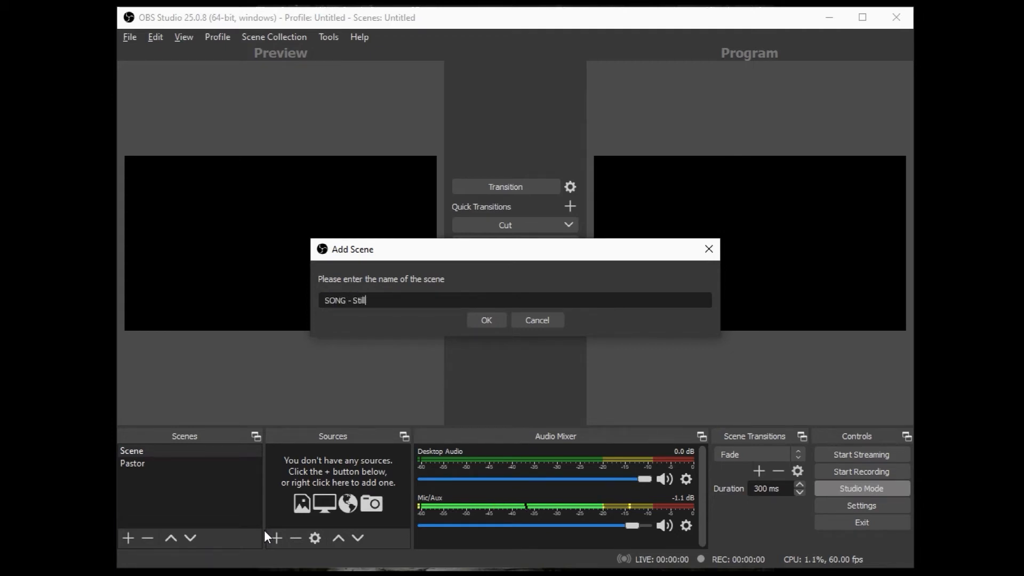
pyautogui.write('SONG - Still')
pyautogui.press('Return')
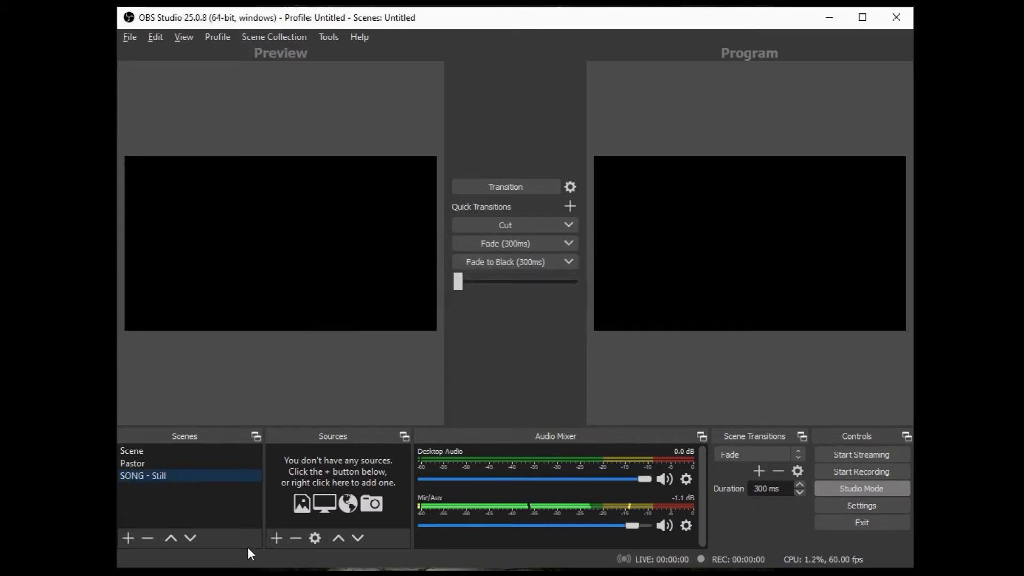
# Add a Media Source named Video - Still to the SONG - Still scene, using the local file Words - Still.mp4.
pyautogui.click(275, 537)
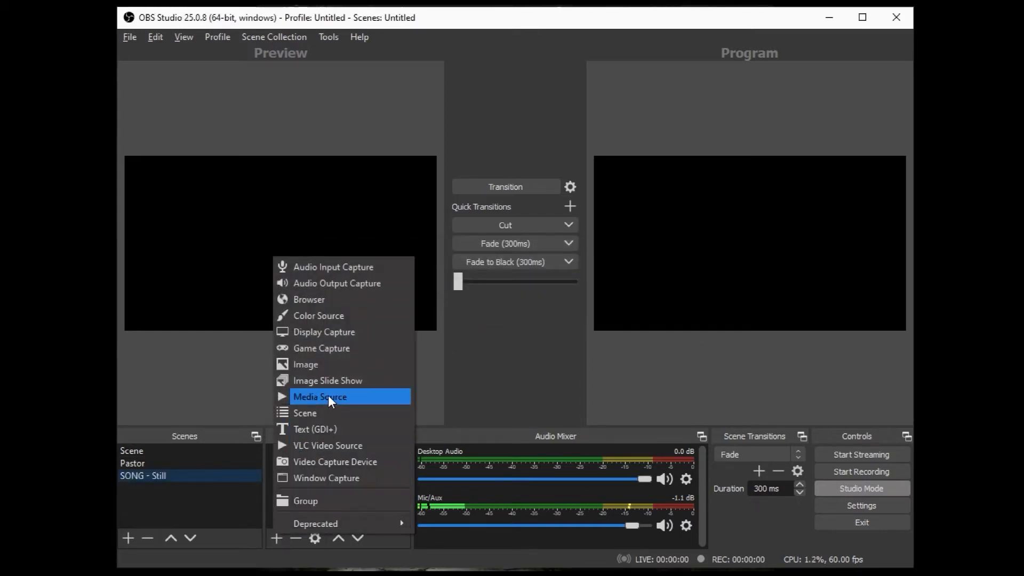
pyautogui.click(328, 398)
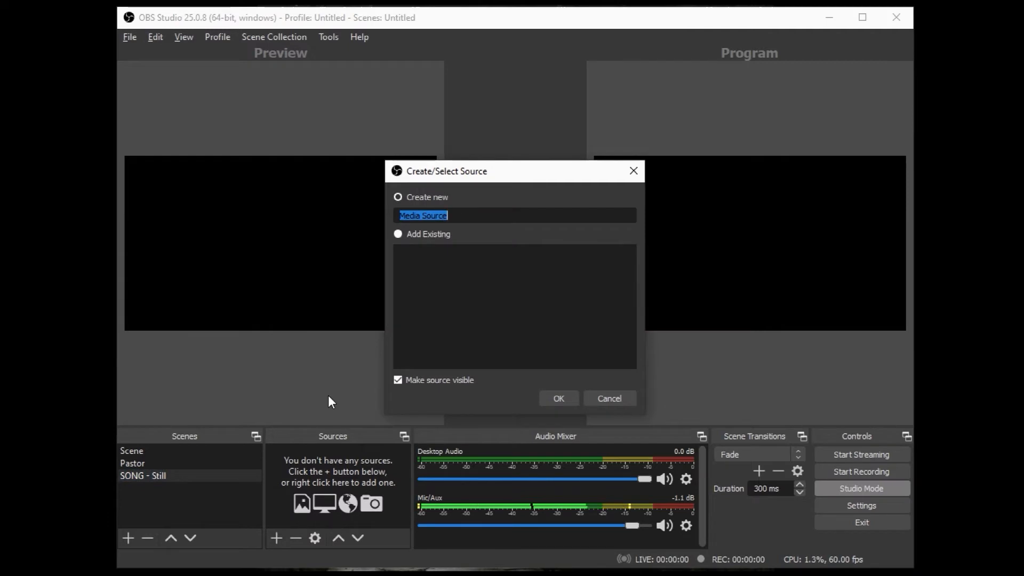
pyautogui.write('Video - Still')
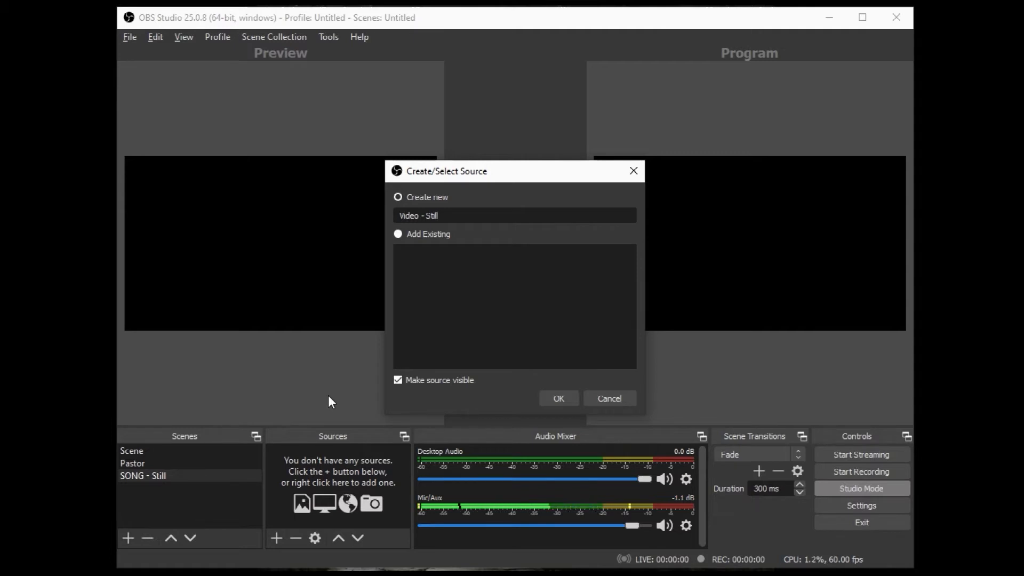
pyautogui.click(559, 400)
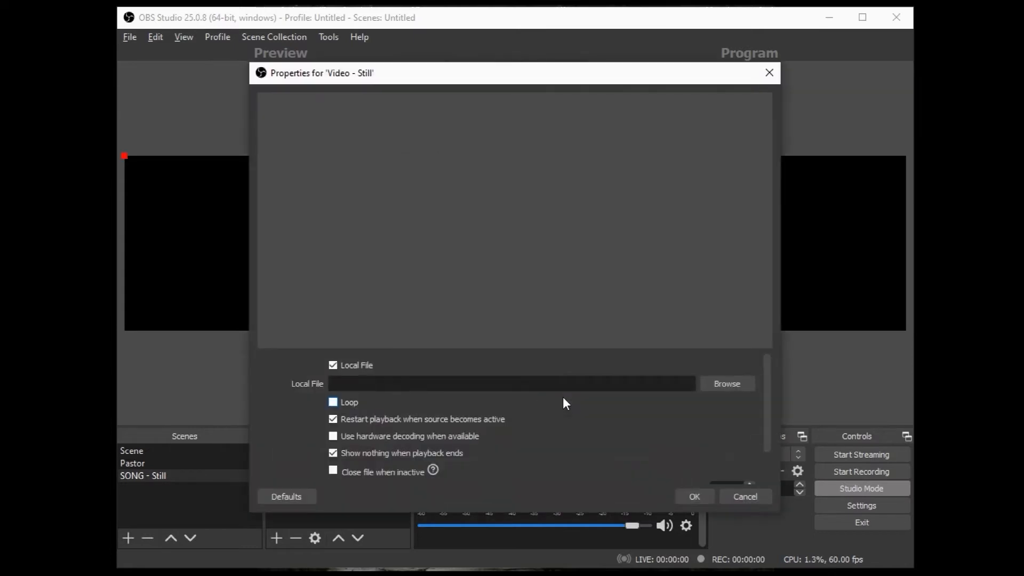
pyautogui.click(719, 384)
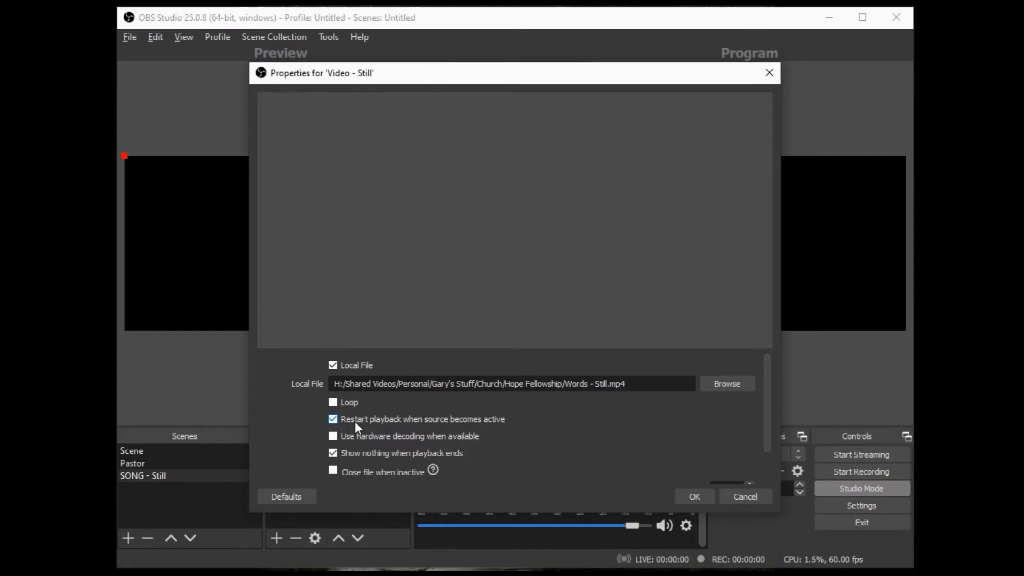
pyautogui.click(696, 503)
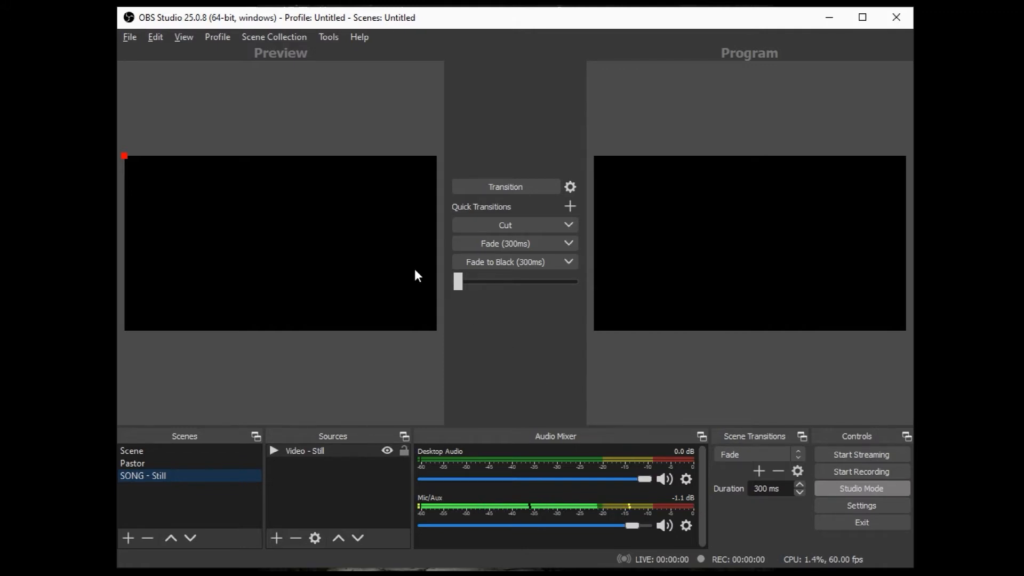
# Send the SONG - Still scene to the program with a Cut, and load that scene back into the preview.
pyautogui.rightClick(249, 252)
pyautogui.moveTo(312, 292); pyautogui.dragTo(313, 292)
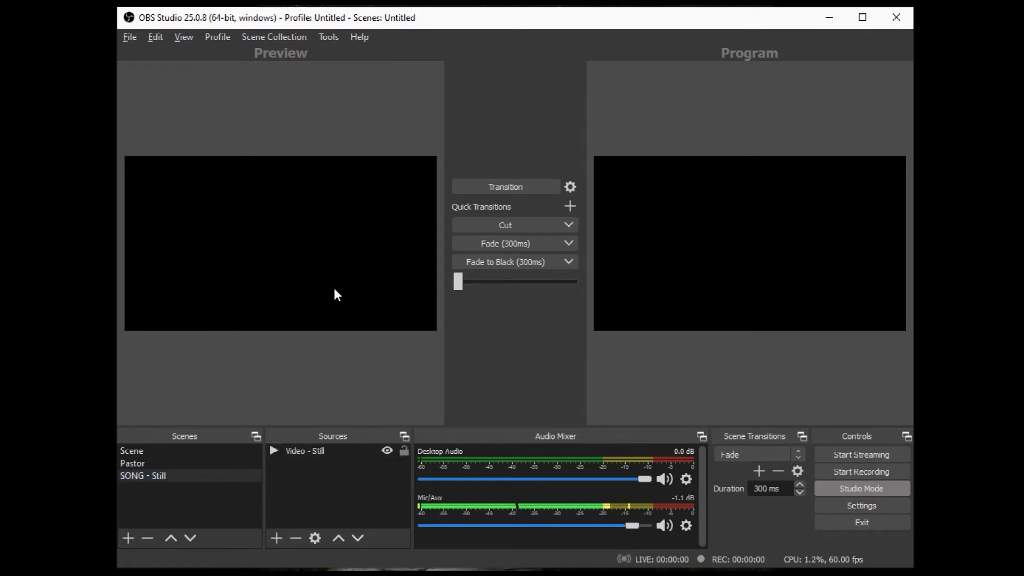
pyautogui.click(308, 450)
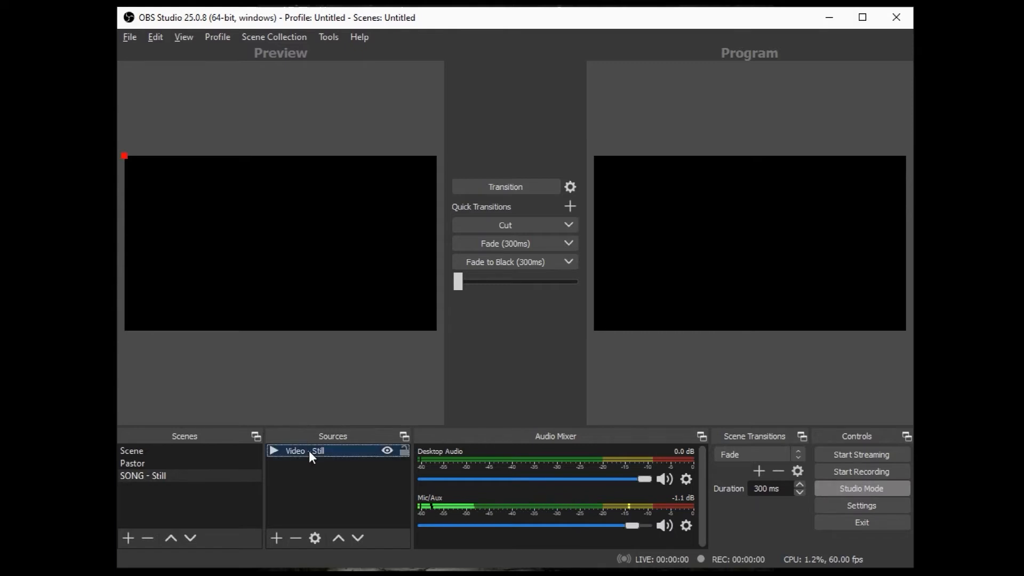
pyautogui.click(237, 222)
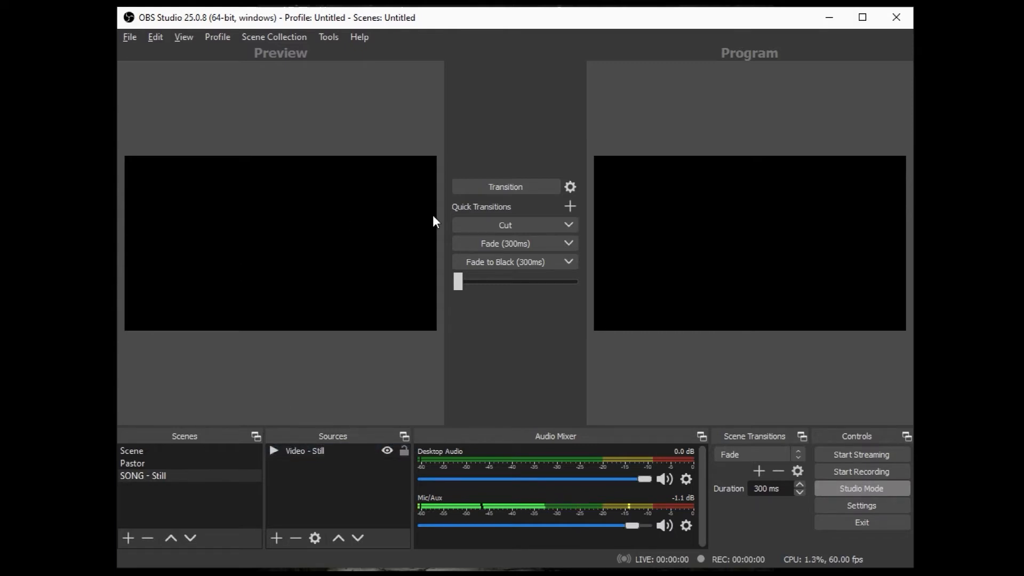
pyautogui.click(471, 228)
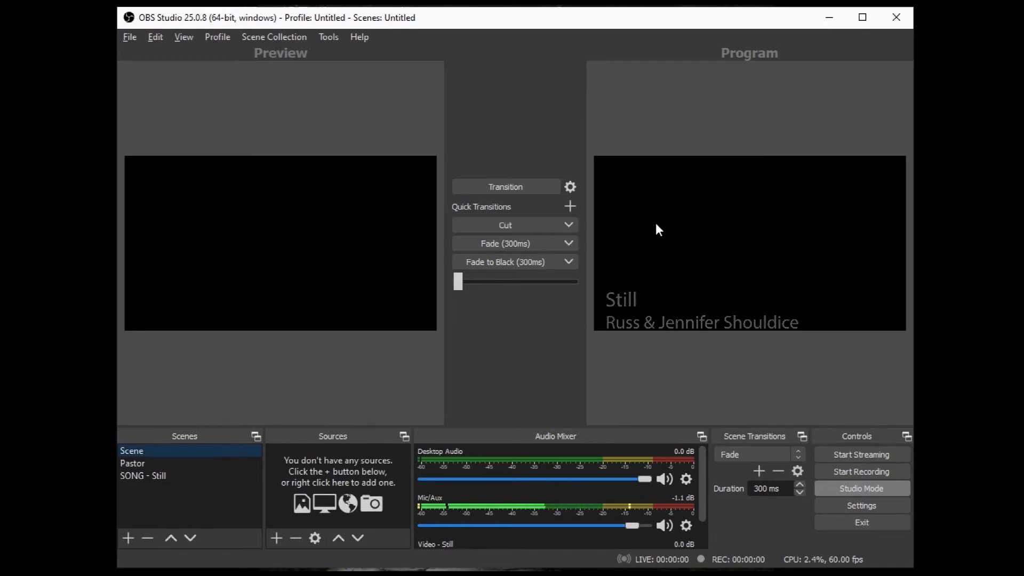
pyautogui.click(193, 474)
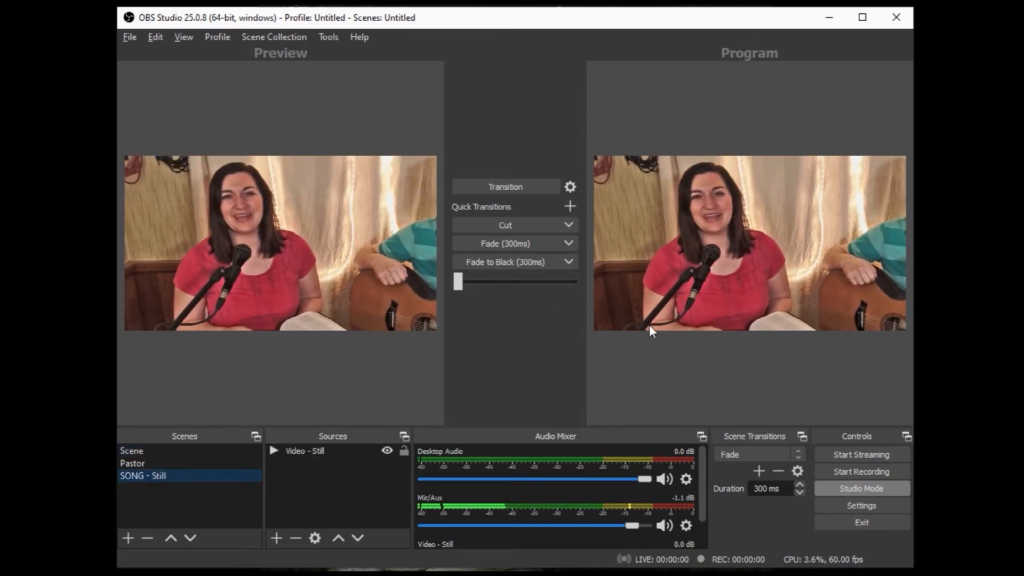
# Scale the song video to fit the preview canvas exactly, and send the resized scene to the program with a Cut.
pyautogui.click(215, 271)
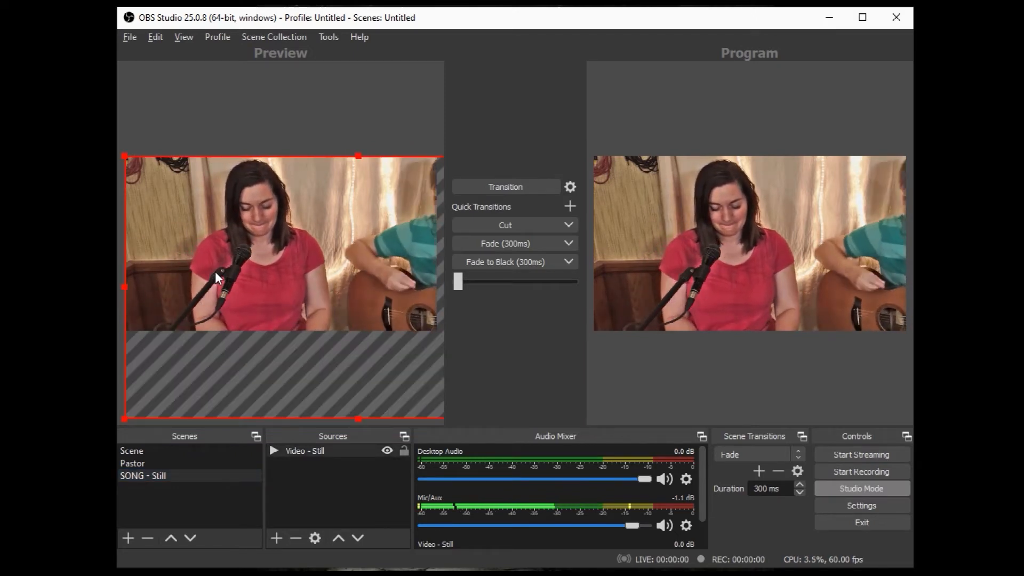
pyautogui.moveTo(126, 157); pyautogui.dragTo(159, 194)
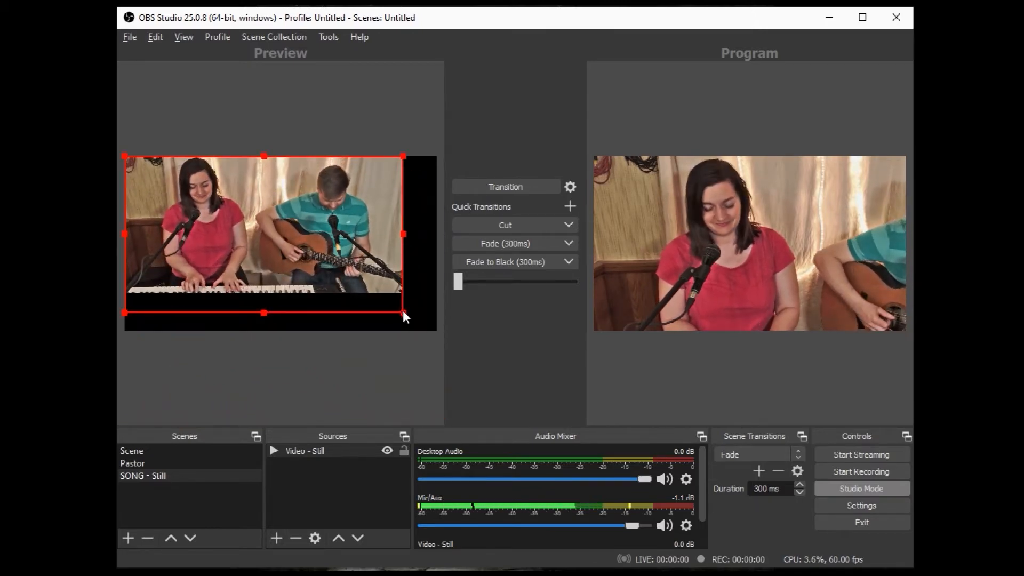
pyautogui.moveTo(403, 313); pyautogui.dragTo(426, 329)
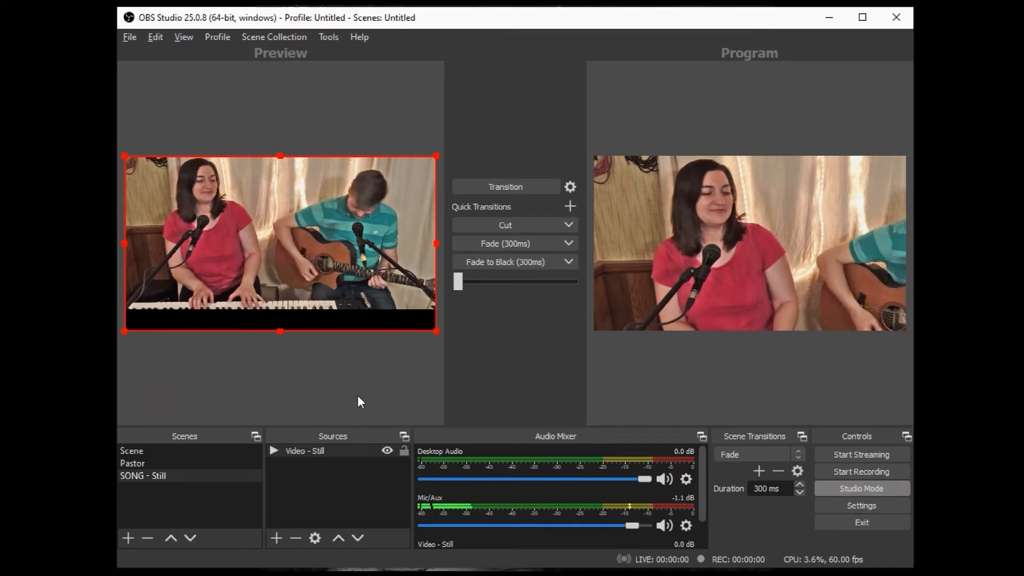
pyautogui.click(482, 228)
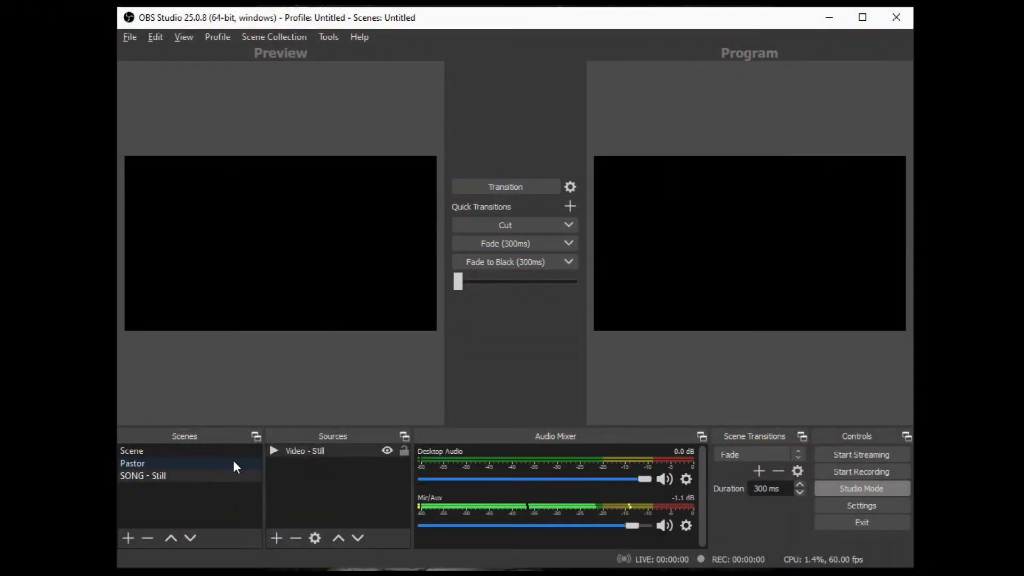
# Switch the program to the Pastor scene with a Cut, and return to the empty scene with a 300 ms Fade.
pyautogui.click(234, 461)
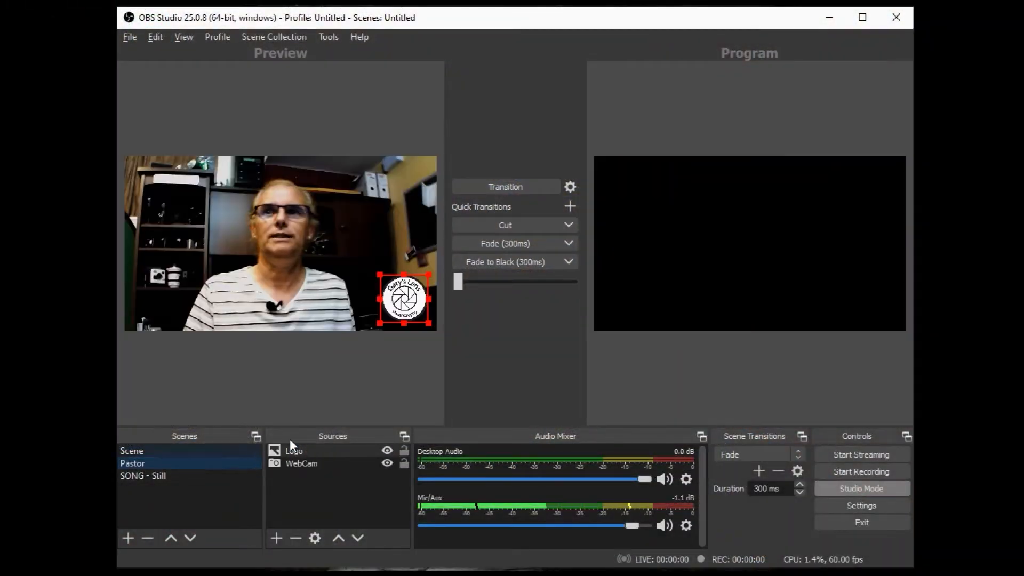
pyautogui.click(499, 229)
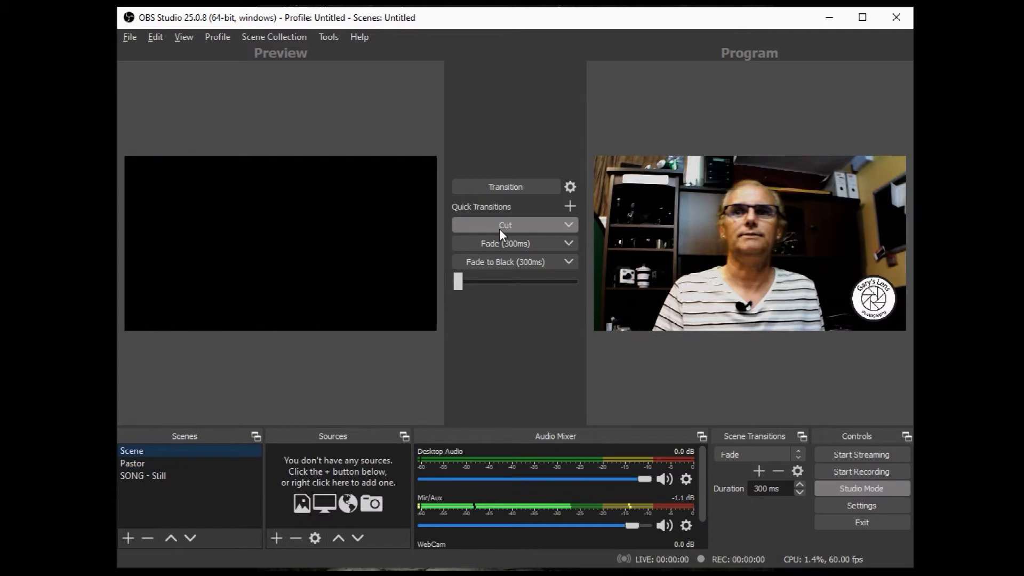
pyautogui.click(537, 245)
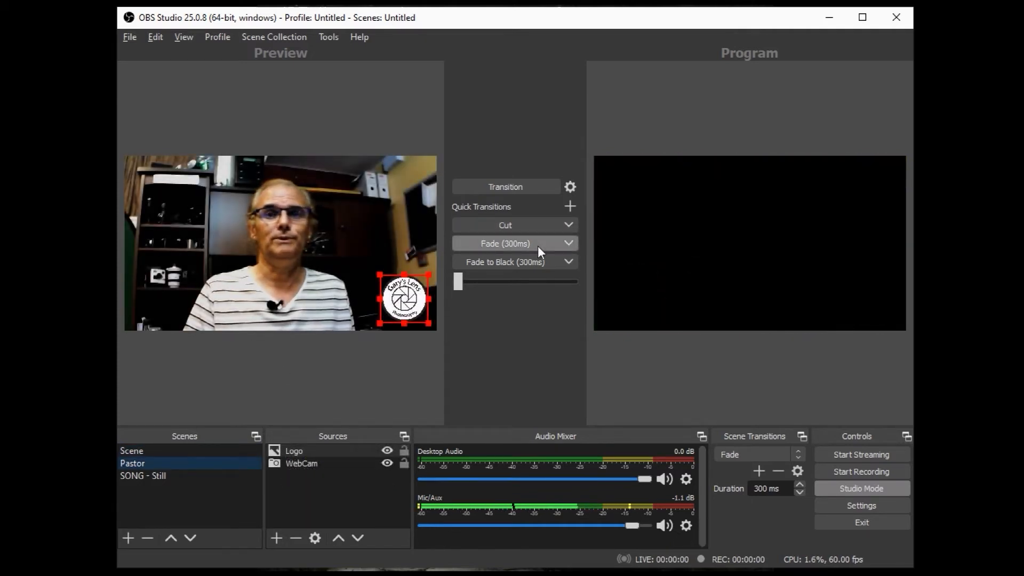
# Send the Pastor scene, the SONG - Still scene and the empty scene to the program in turn with 300 ms Fades.
pyautogui.click(537, 245)
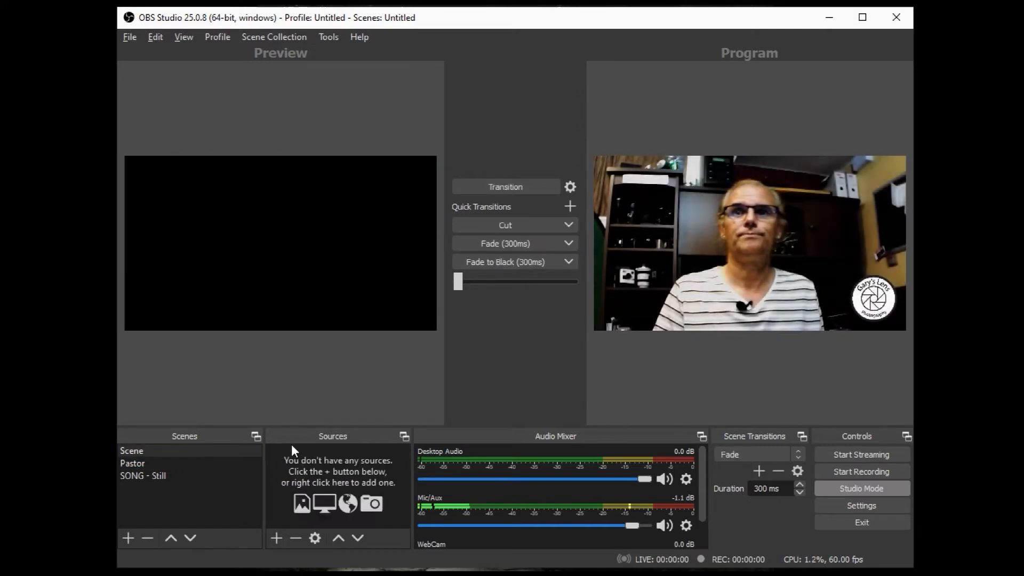
pyautogui.click(226, 476)
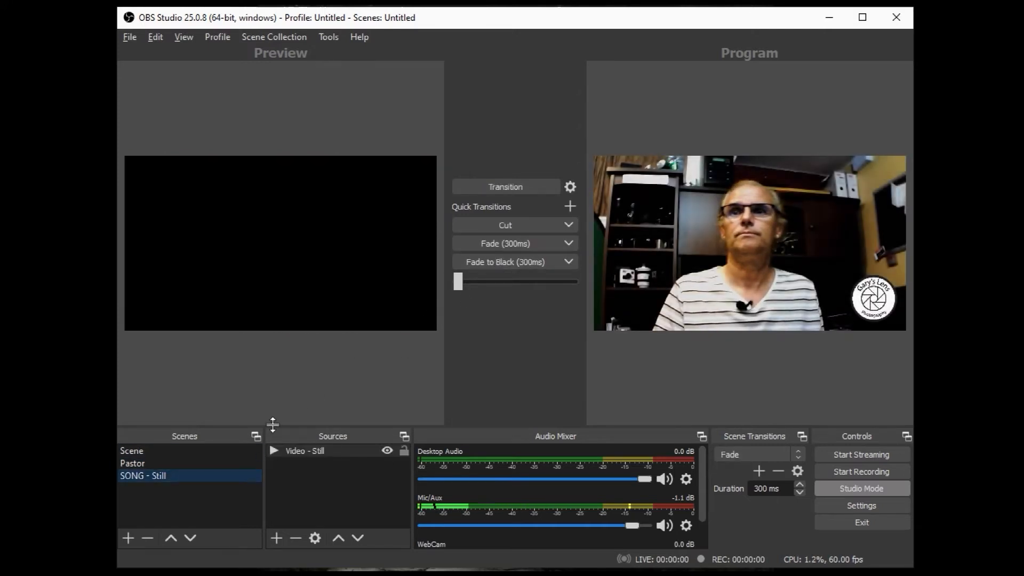
pyautogui.click(498, 237)
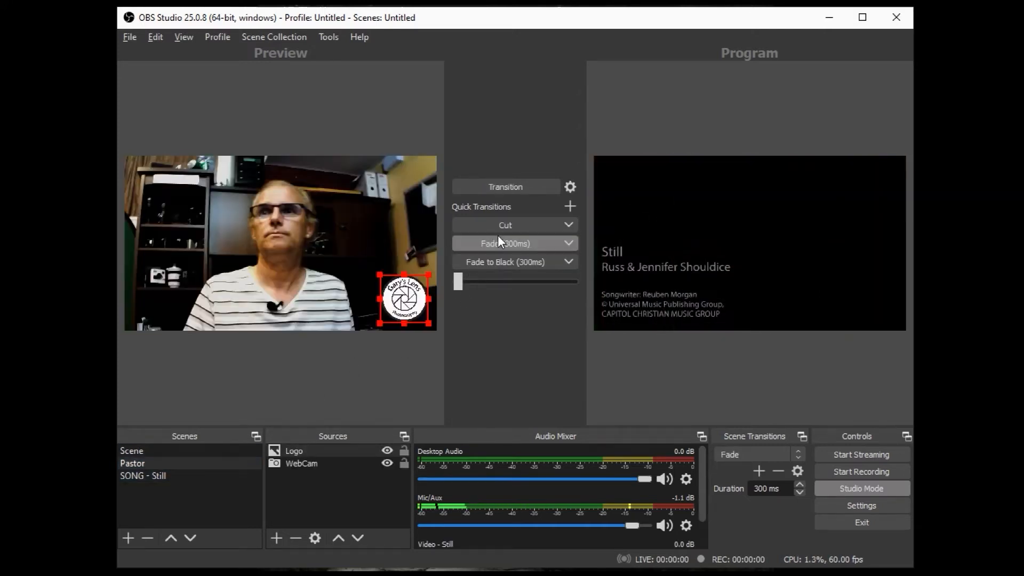
pyautogui.click(210, 450)
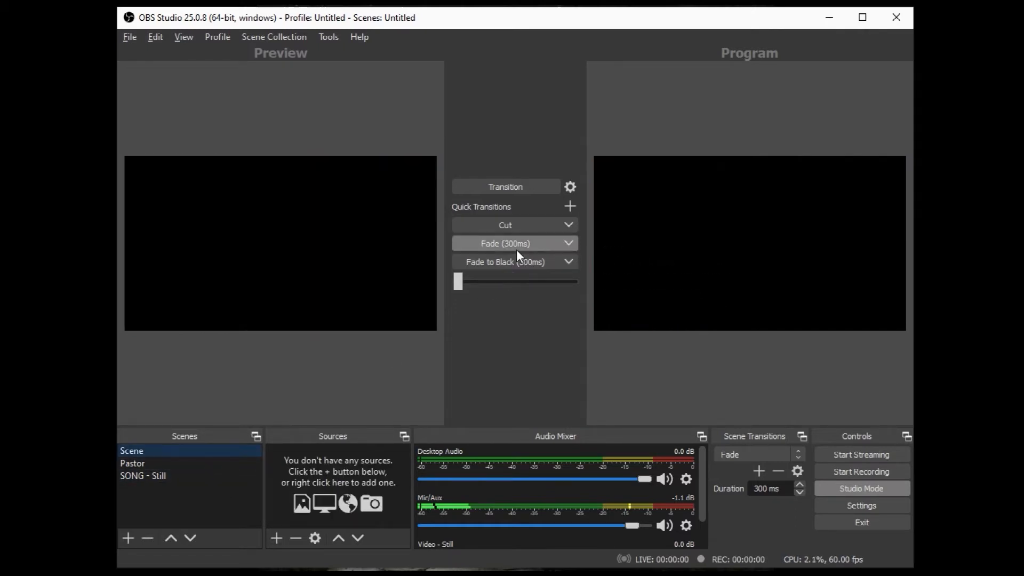
pyautogui.click(516, 249)
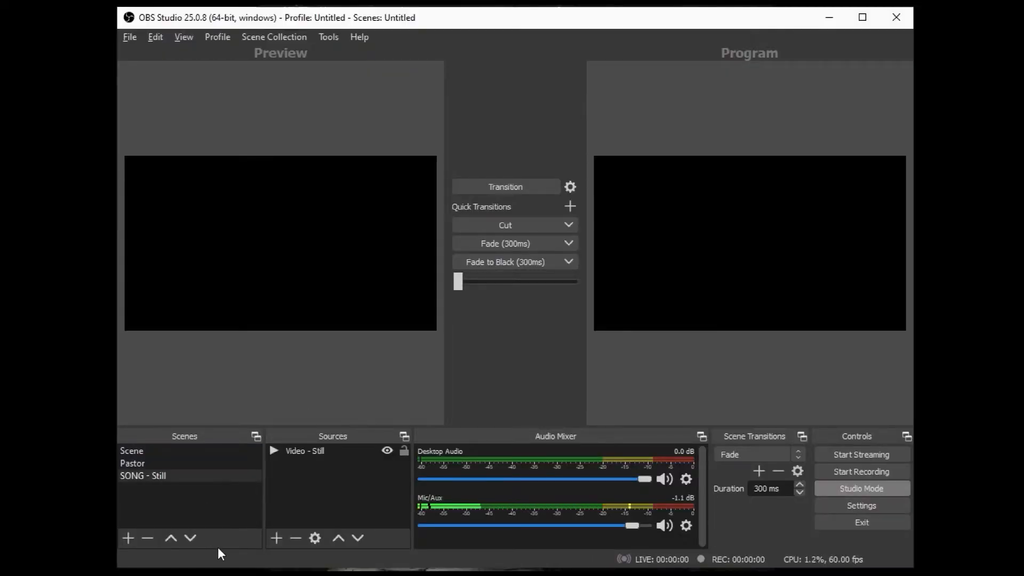
# Add a new scene named Announcements.
pyautogui.click(124, 537)
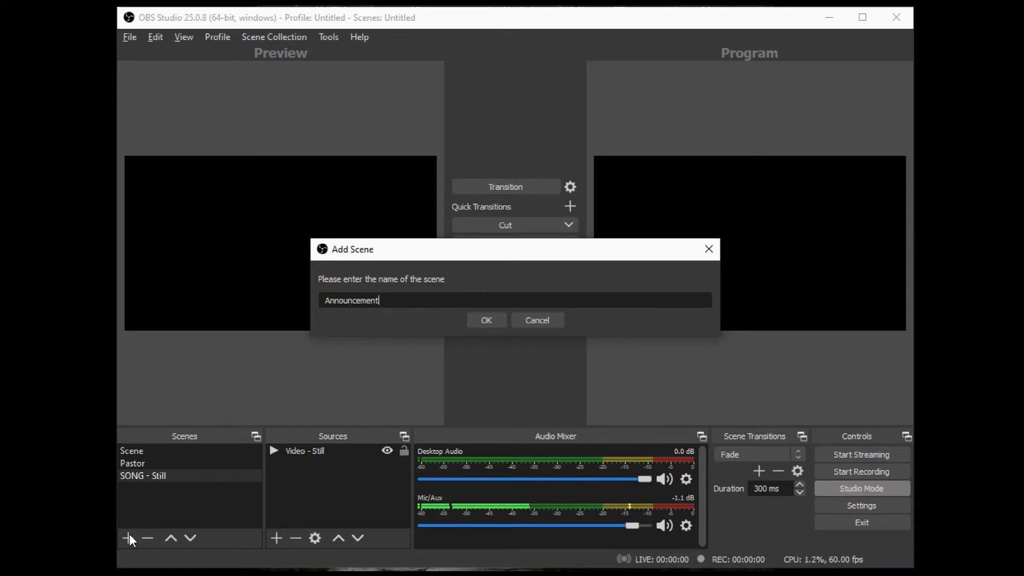
pyautogui.write('Announcements')
pyautogui.press('Return')
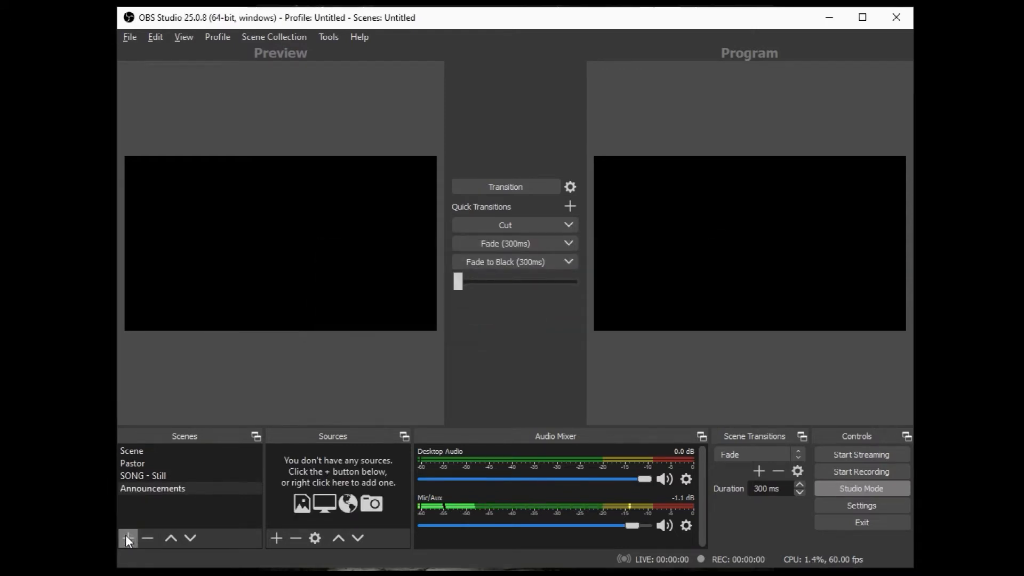
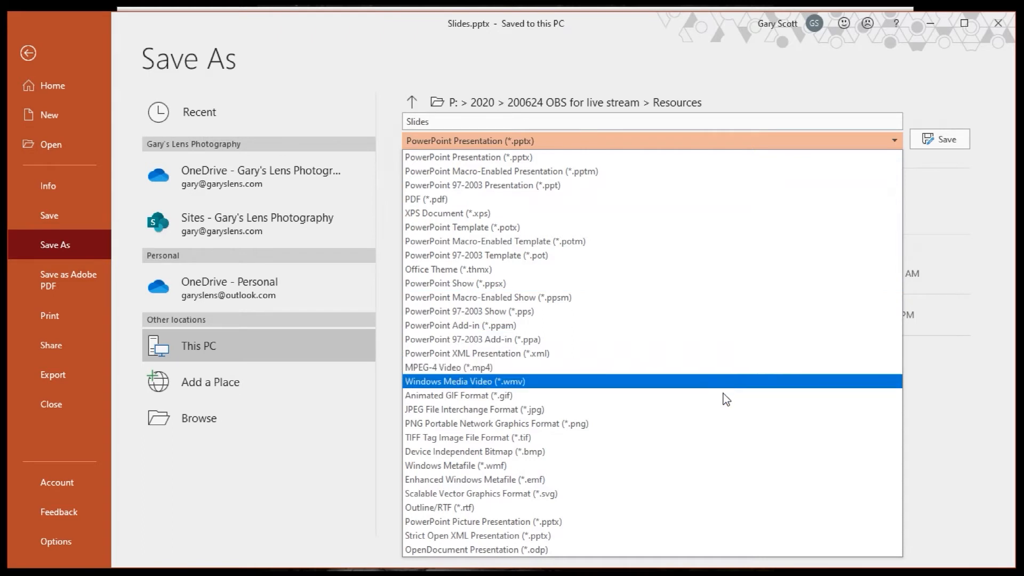
# In PowerPoint, export all slides of Slides.pptx as JPEG images to the Resources folder, and open the exported Slides folder.
pyautogui.click(723, 409)
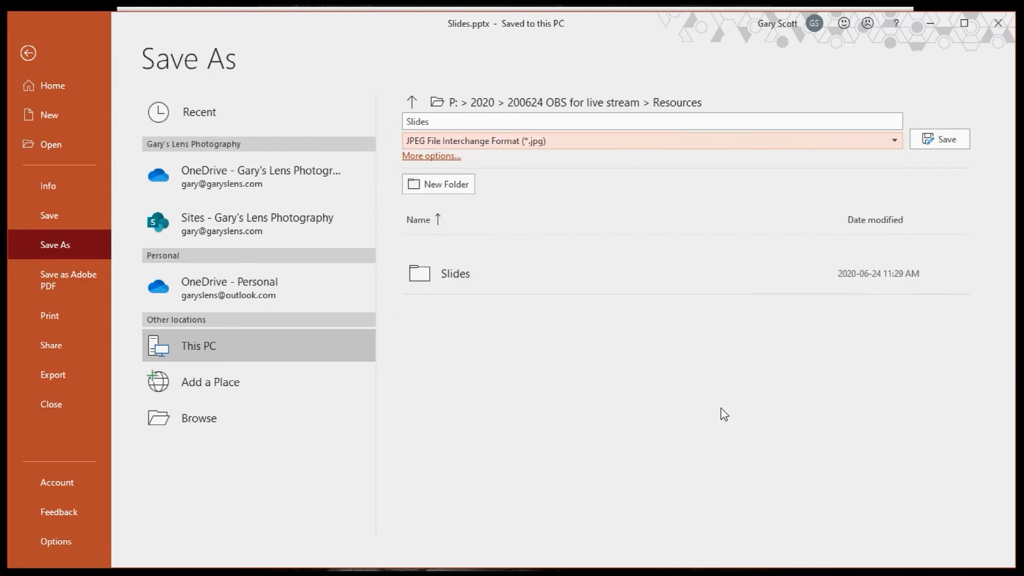
pyautogui.click(926, 143)
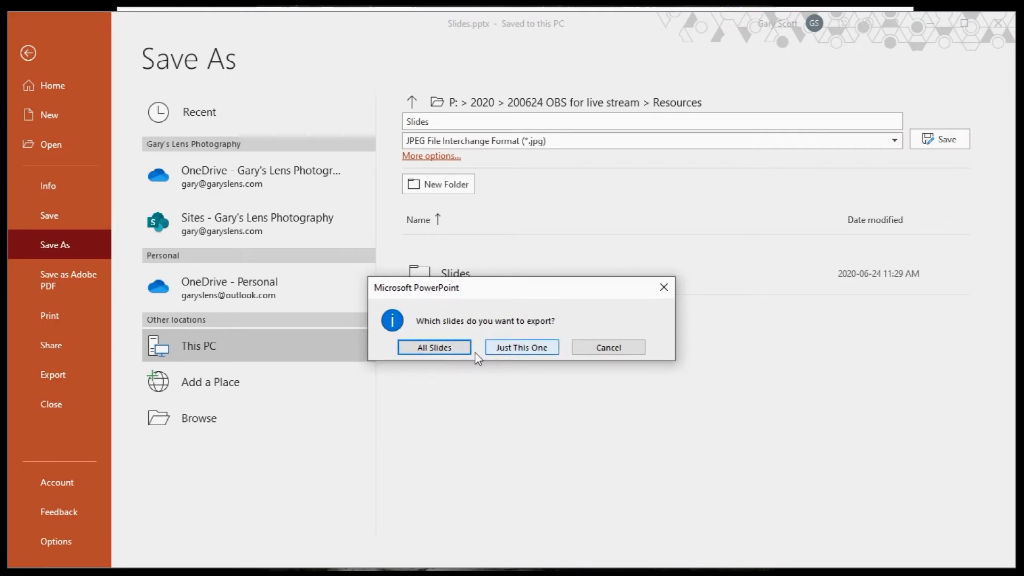
pyautogui.click(460, 350)
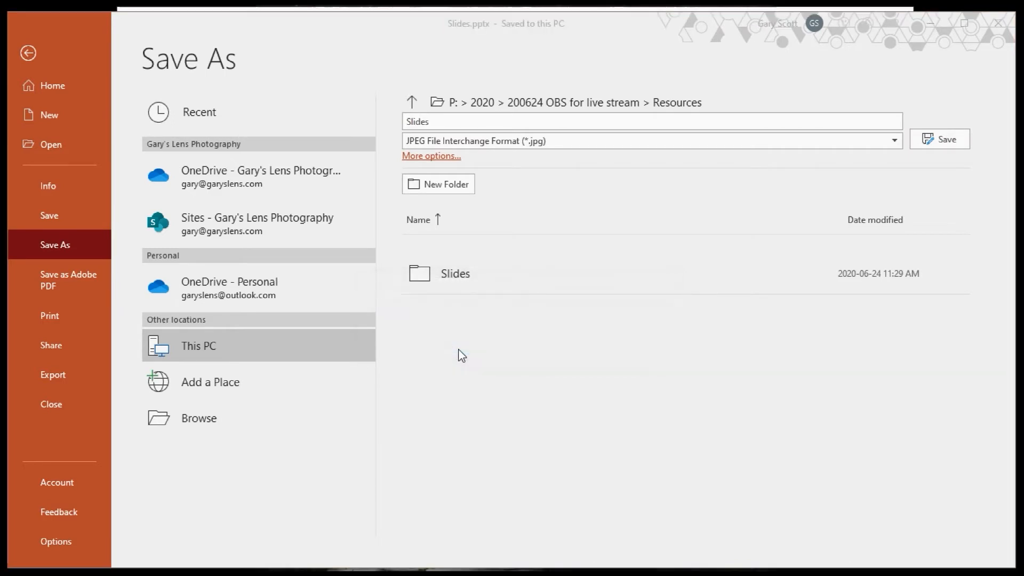
pyautogui.click(523, 350)
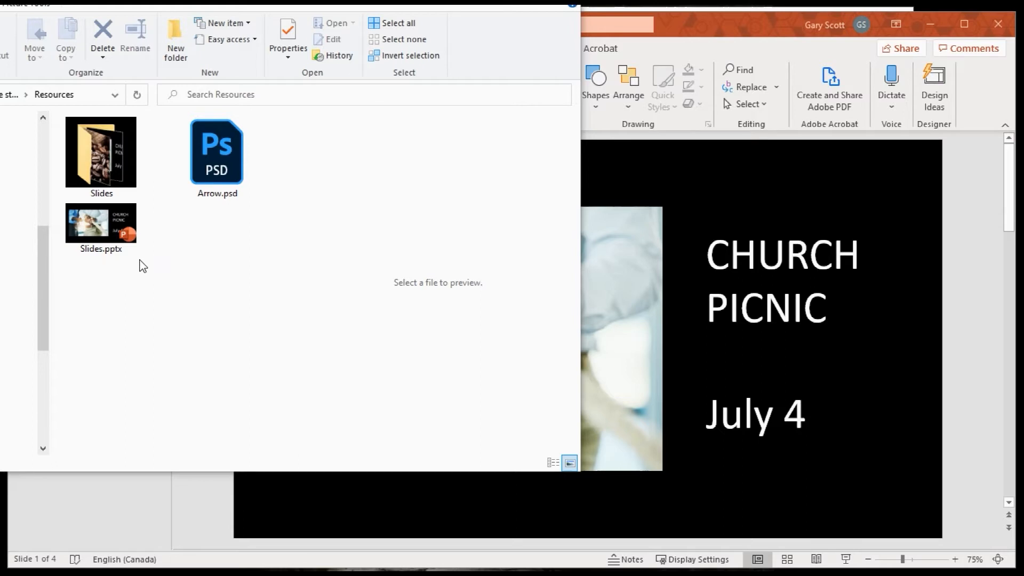
pyautogui.doubleClick(122, 183)
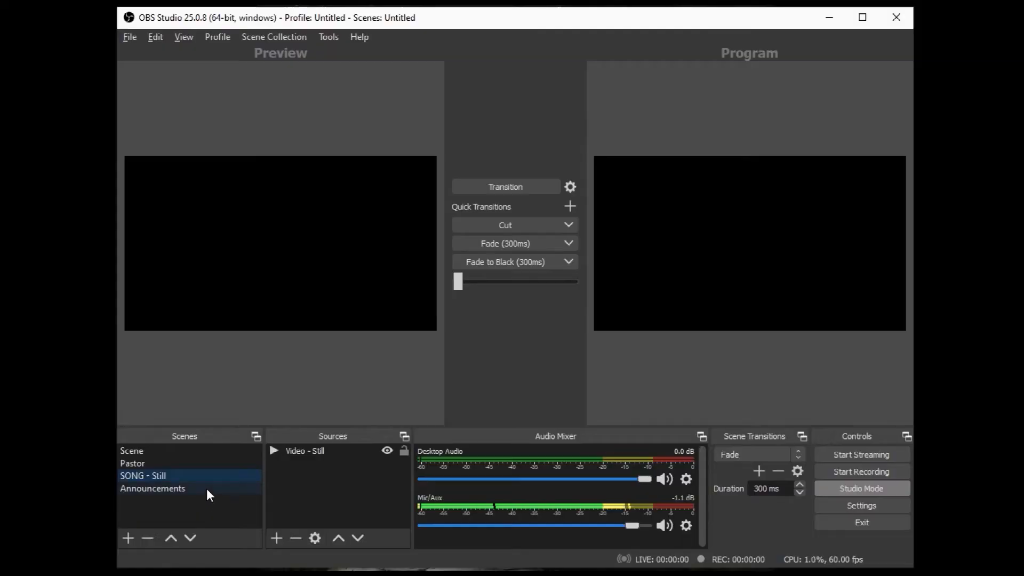
# In OBS Studio, add an Image Slide Show source named SLIDES - Announcements to the Announcements scene.
pyautogui.click(206, 488)
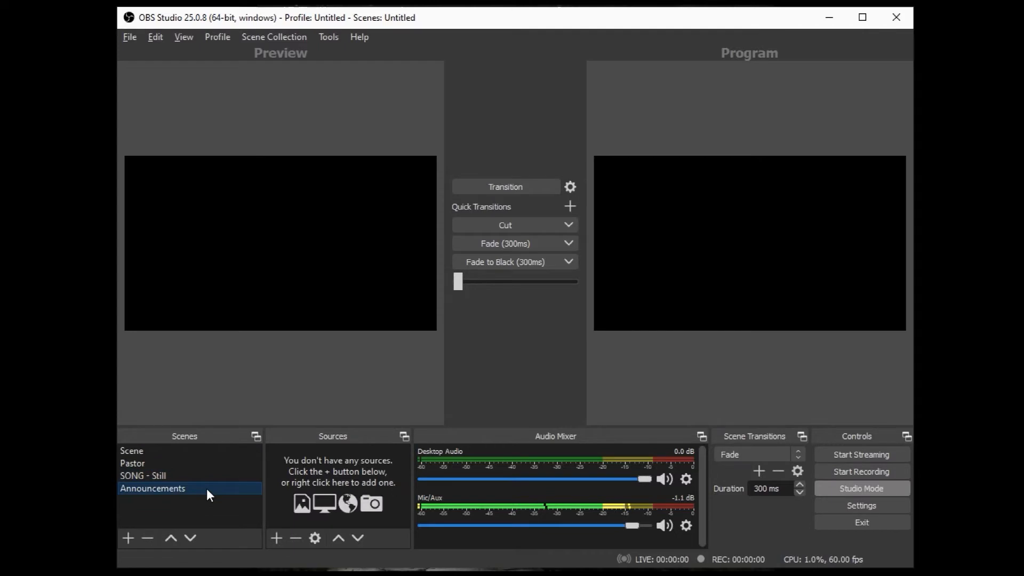
pyautogui.click(279, 536)
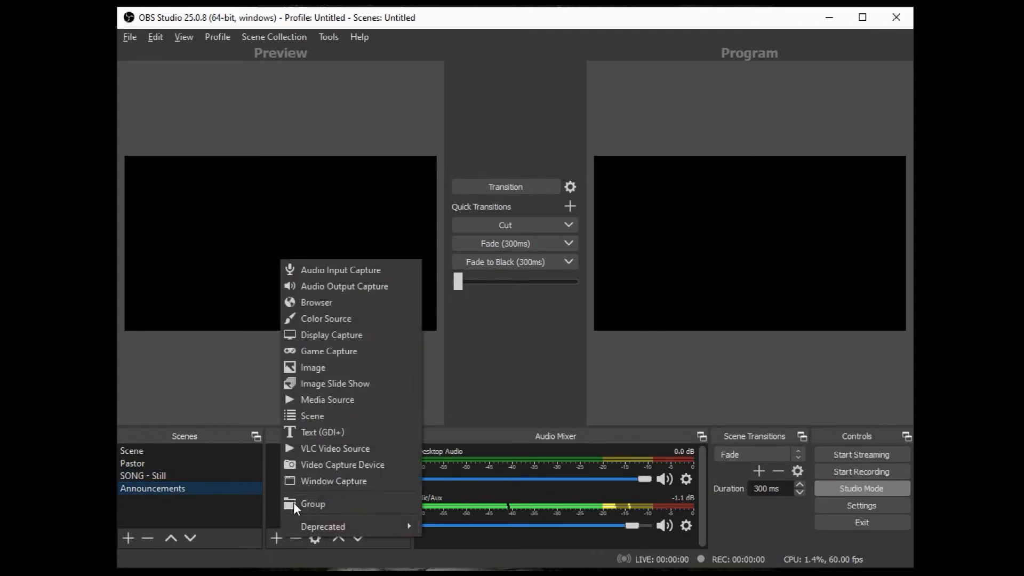
pyautogui.click(336, 392)
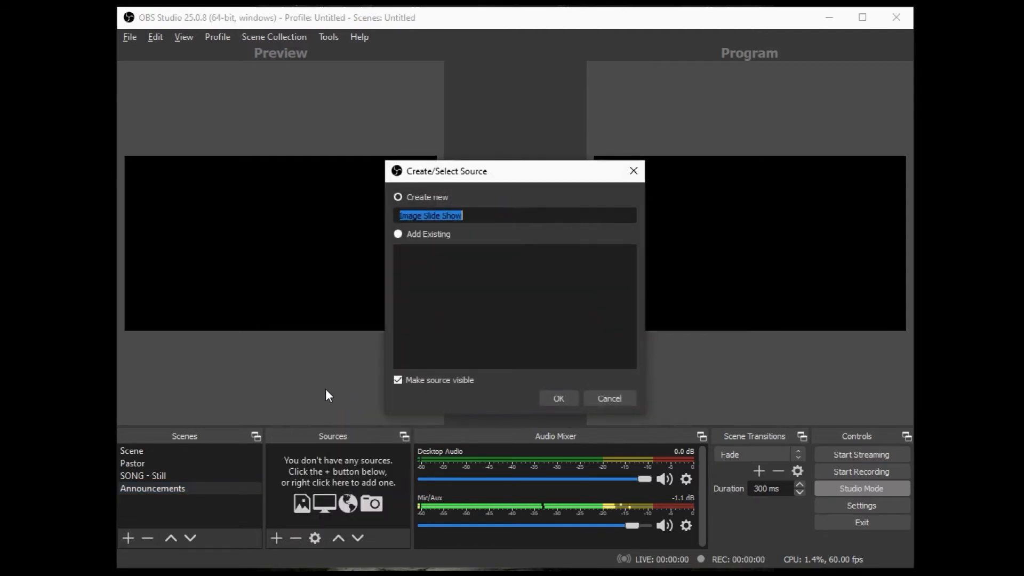
pyautogui.write('SLIDES')
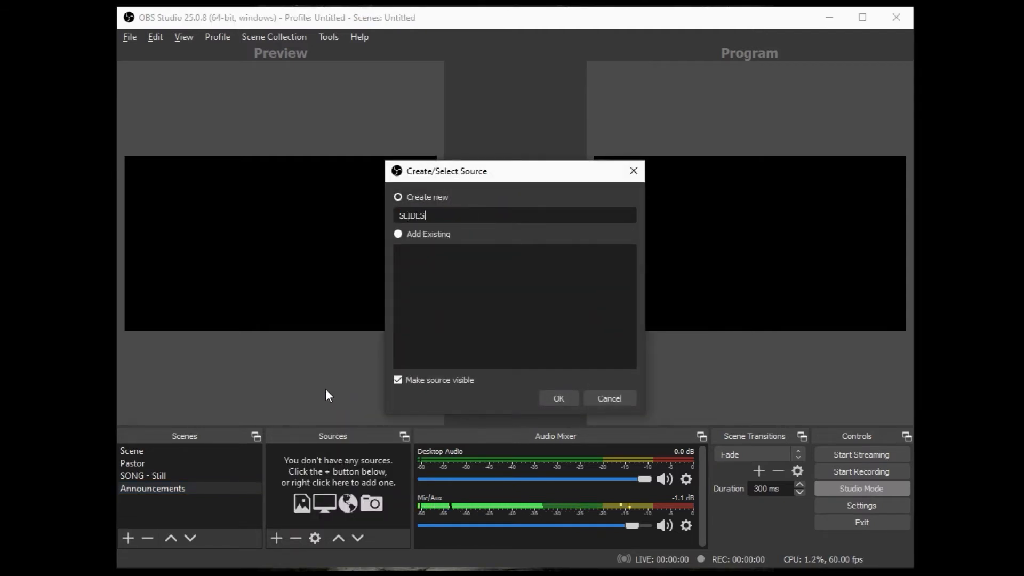
pyautogui.write(' - Announcements')
pyautogui.press('Return')
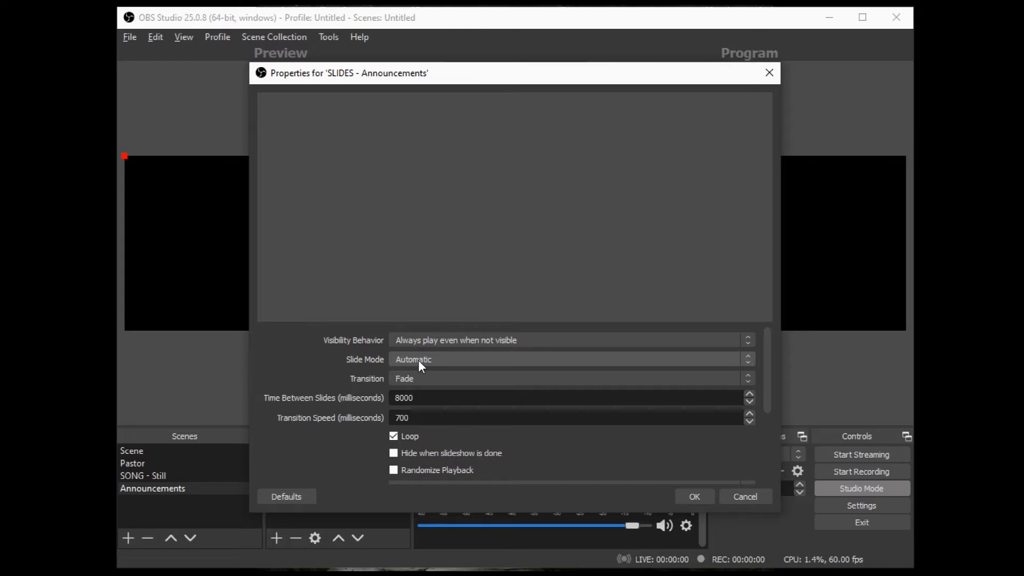
# Set the slide show to 5000 milliseconds between slides with the Fade transition, and enable randomized playback.
pyautogui.click(437, 380)
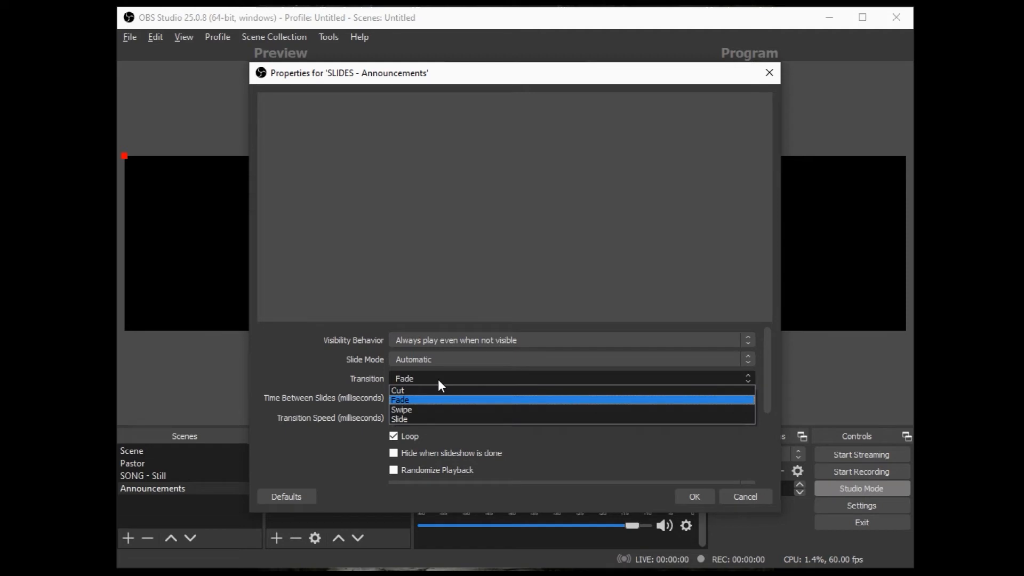
pyautogui.click(438, 379)
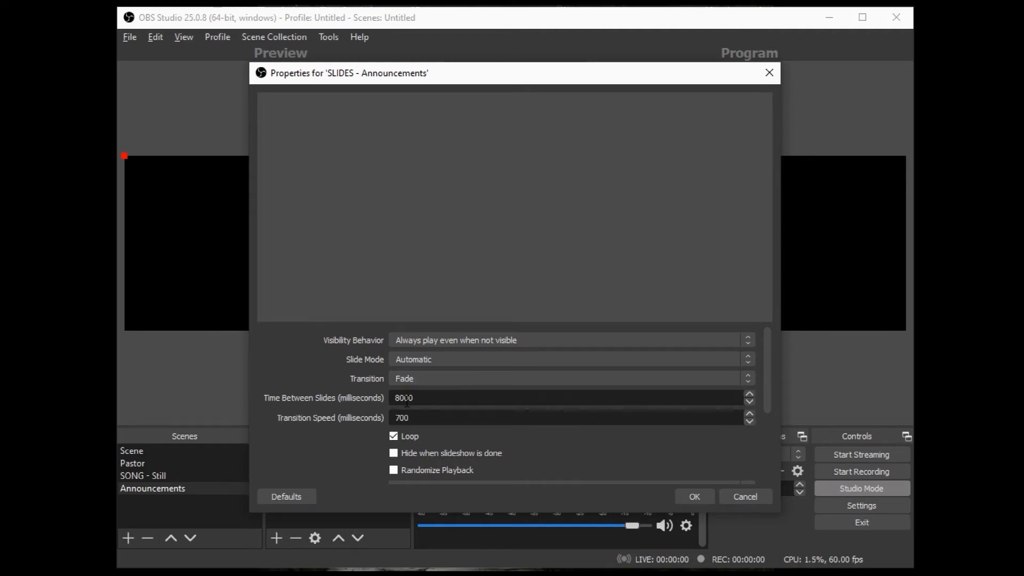
pyautogui.moveTo(422, 399); pyautogui.dragTo(359, 399)
pyautogui.write('5000')
pyautogui.moveTo(408, 426); pyautogui.dragTo(352, 430)
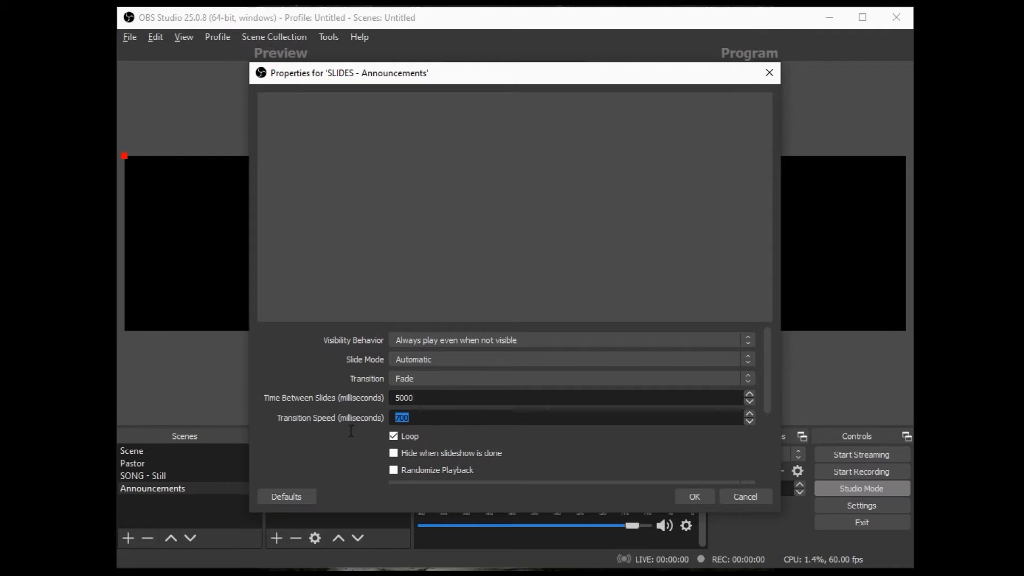
pyautogui.click(453, 437)
pyautogui.scroll(-1, 508, 446)
pyautogui.click(454, 425)
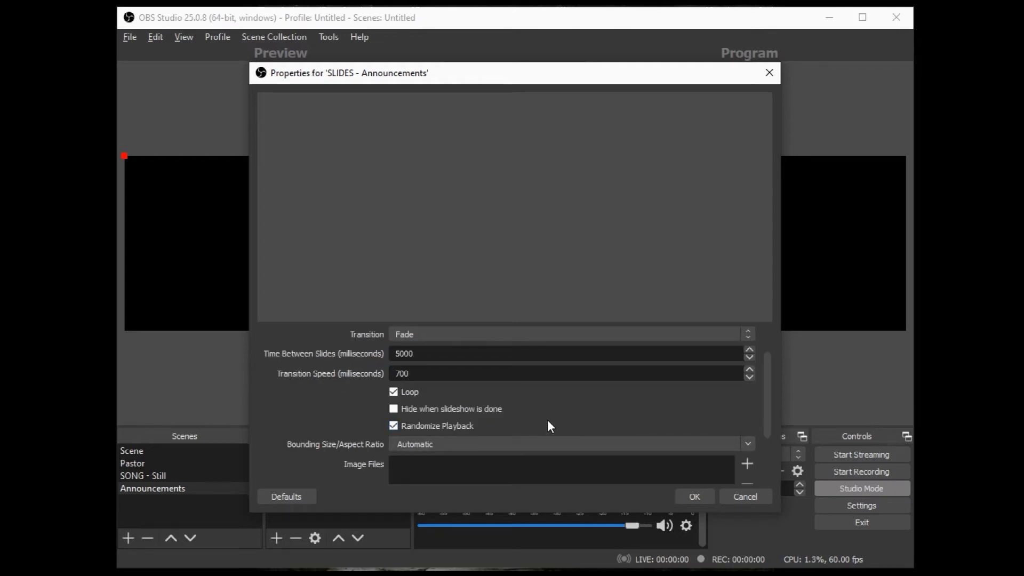
# Add the image files Slide1.JPG through Slide4.JPG to the slide show and accept its properties.
pyautogui.scroll(-2, 547, 413)
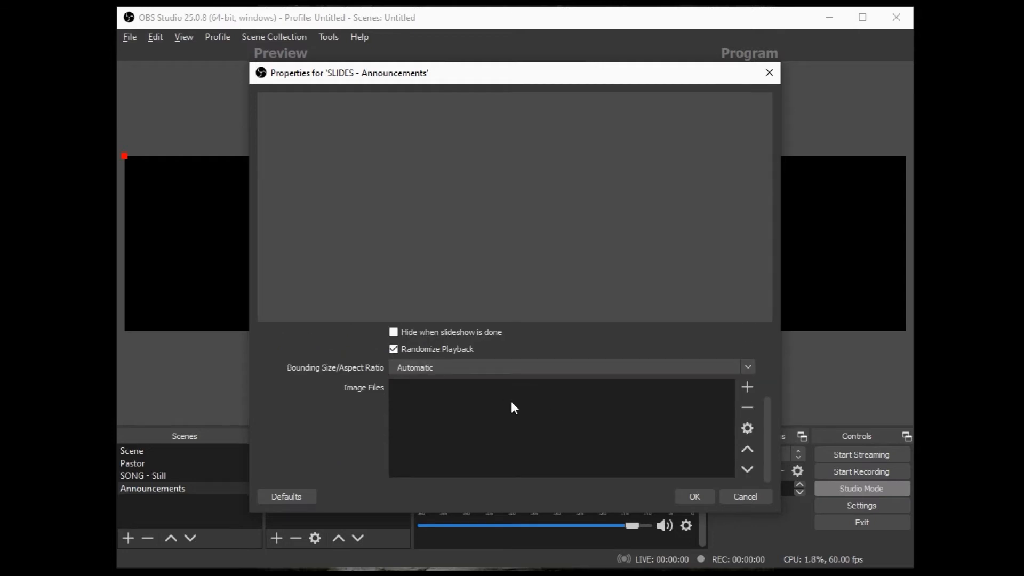
pyautogui.click(748, 386)
pyautogui.keyDown('shift'); pyautogui.click(430, 88); pyautogui.keyUp('shift')
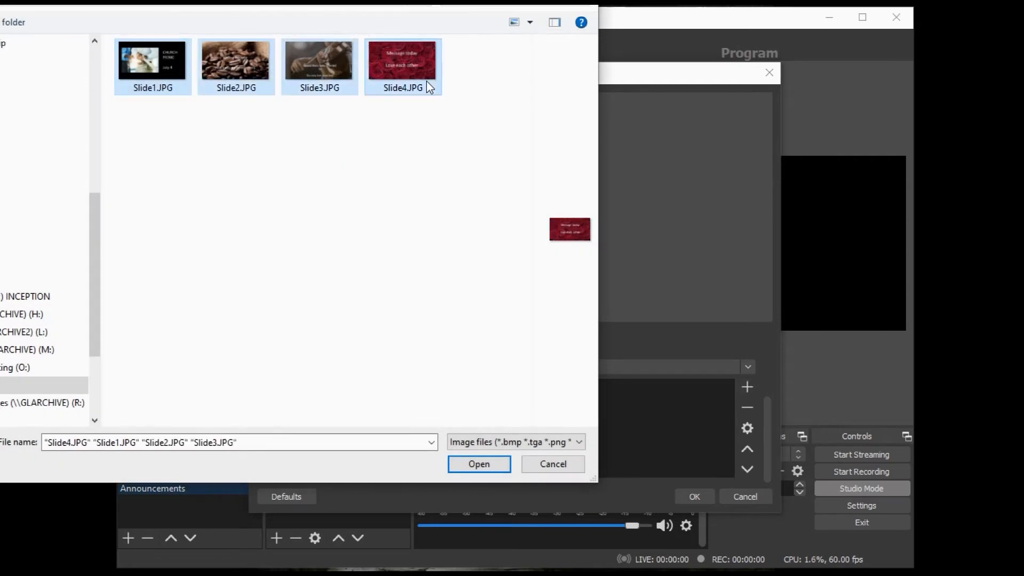
pyautogui.click(476, 464)
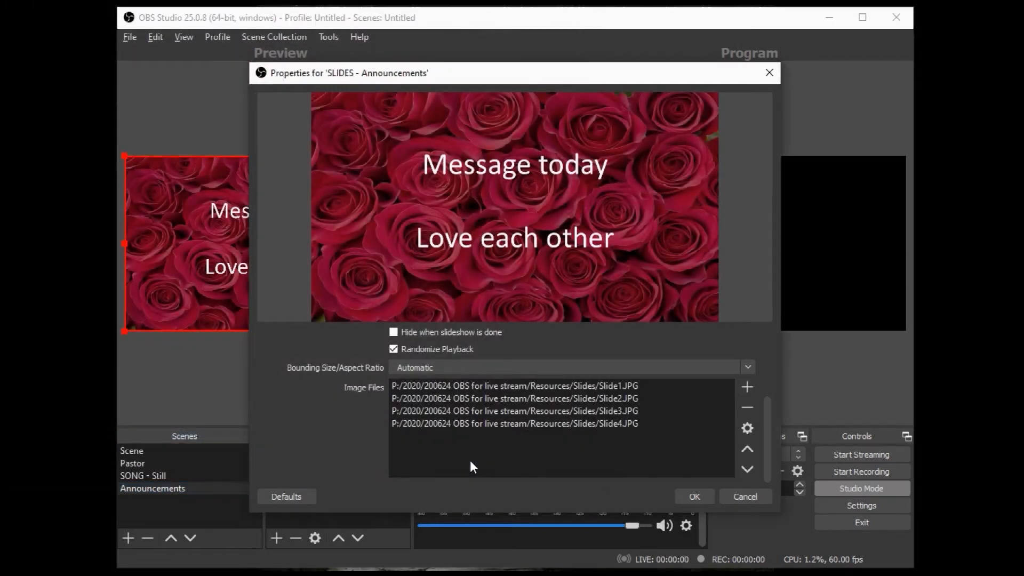
pyautogui.click(701, 496)
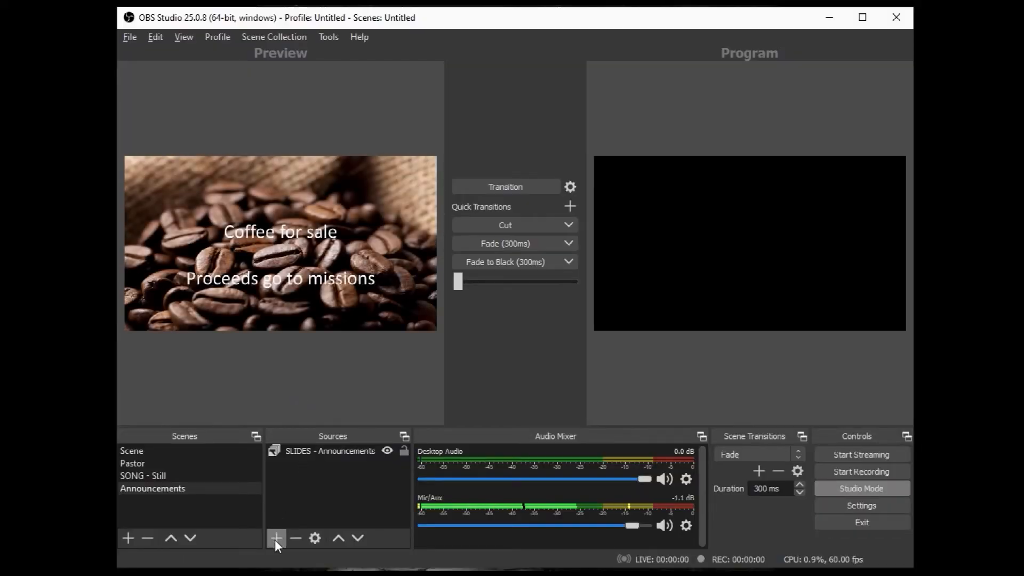
# Add a Text (GDI+) source named TEXT Countdown to the Announcements scene.
pyautogui.click(275, 537)
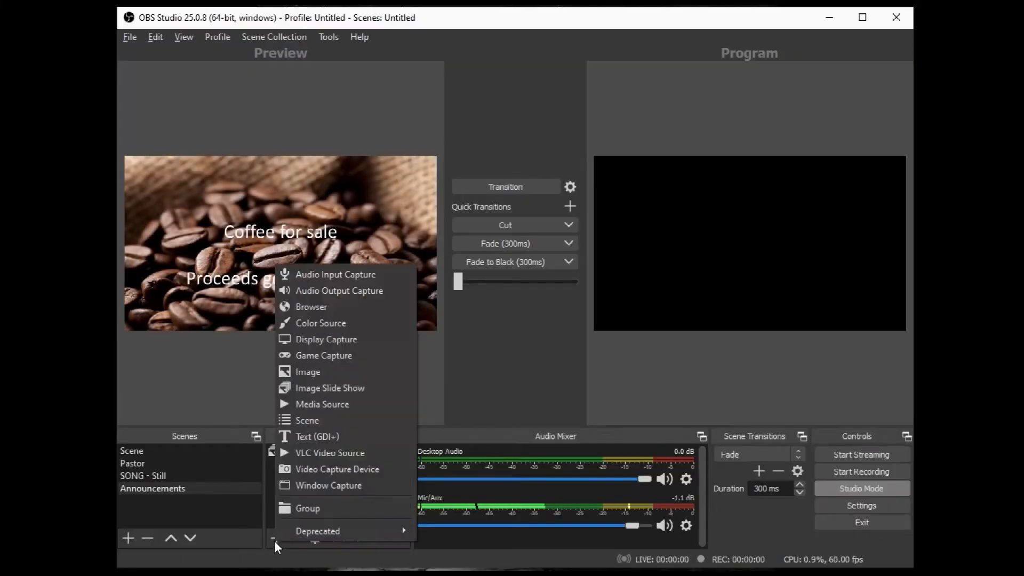
pyautogui.click(316, 442)
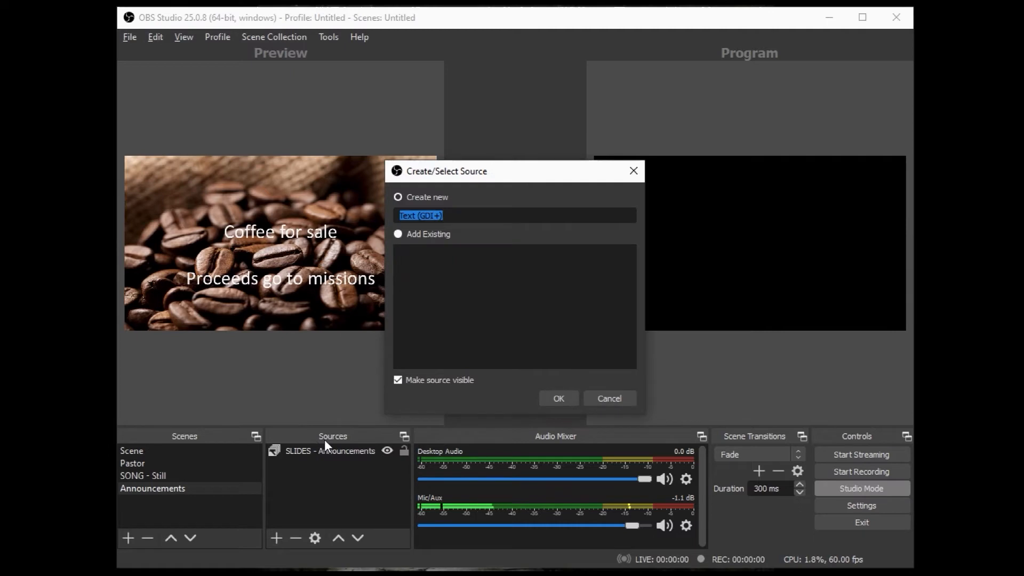
pyautogui.write('TEXT ')
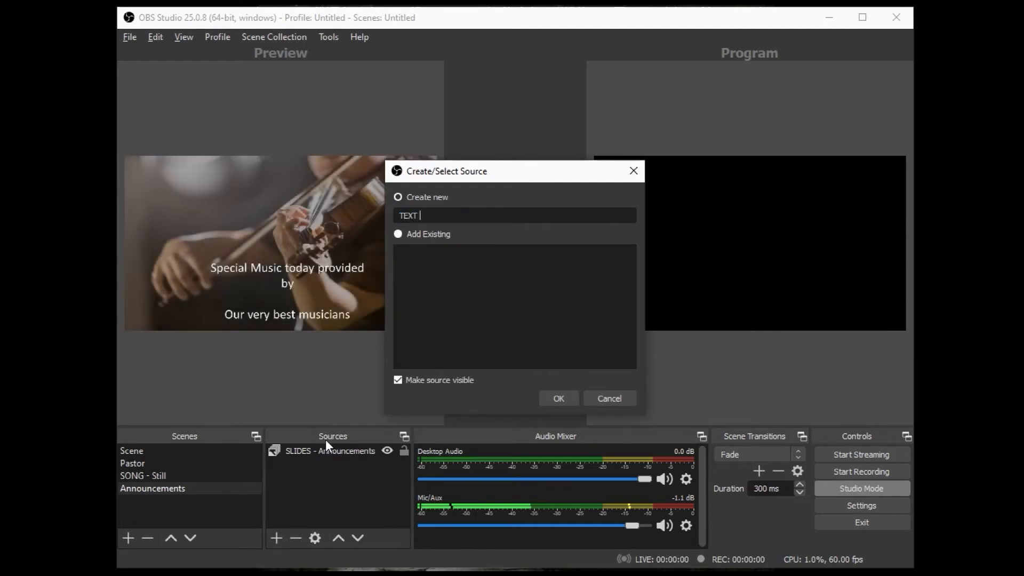
pyautogui.write('Countdown')
pyautogui.press('Return')
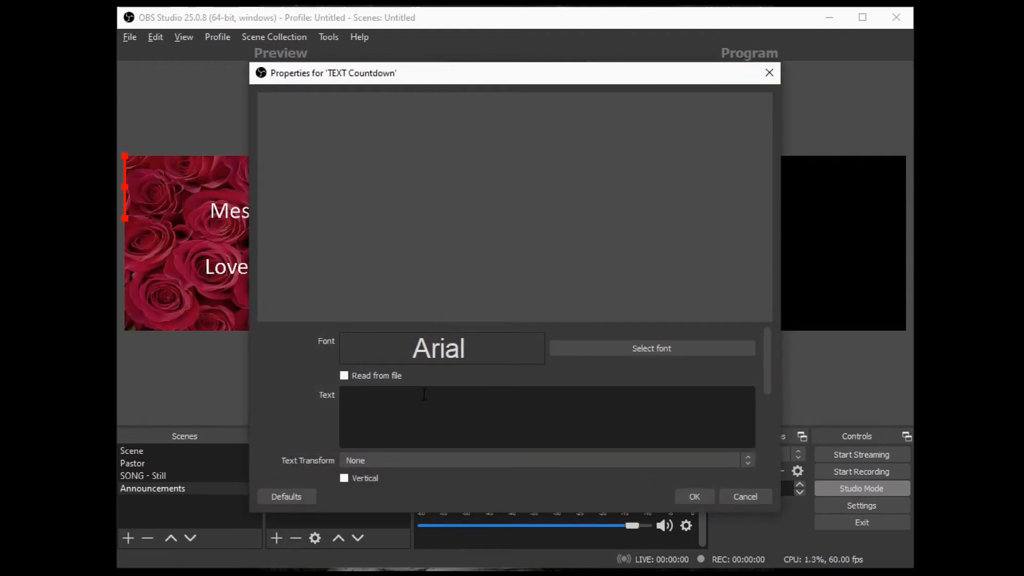
# Enter 00:00 as the countdown text and set its font to Arial Bold.
pyautogui.write('00:00')
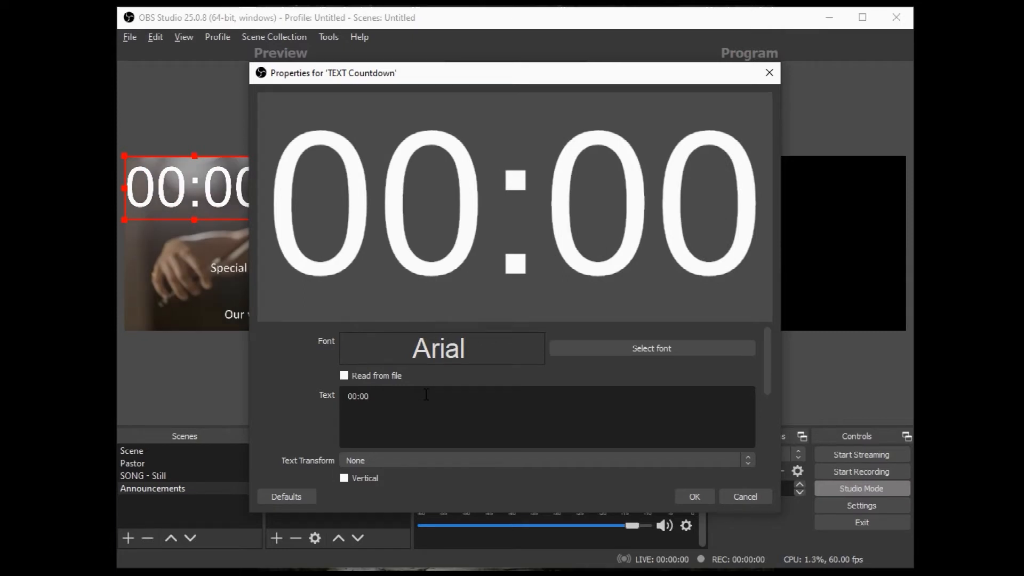
pyautogui.click(593, 350)
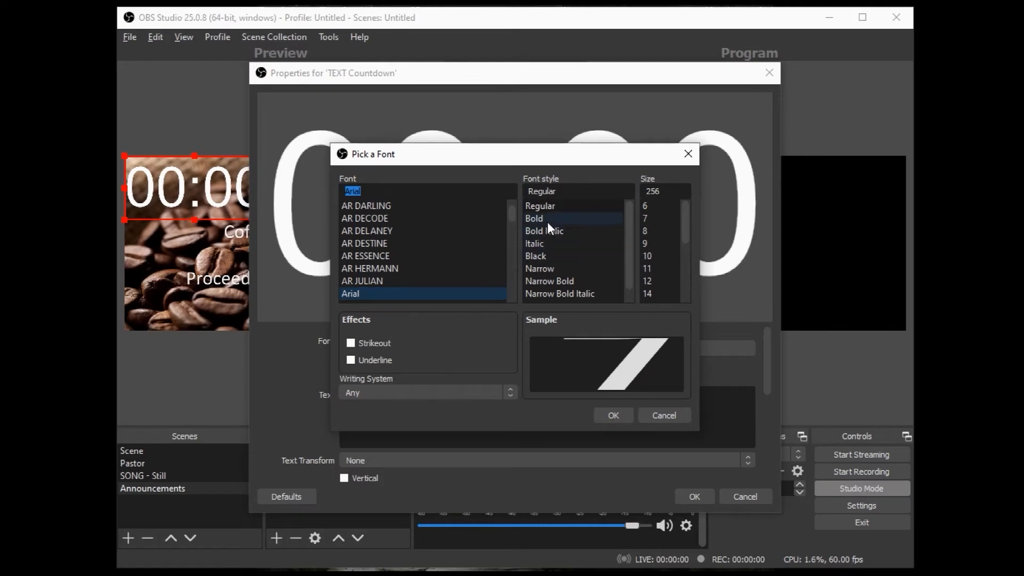
pyautogui.click(547, 220)
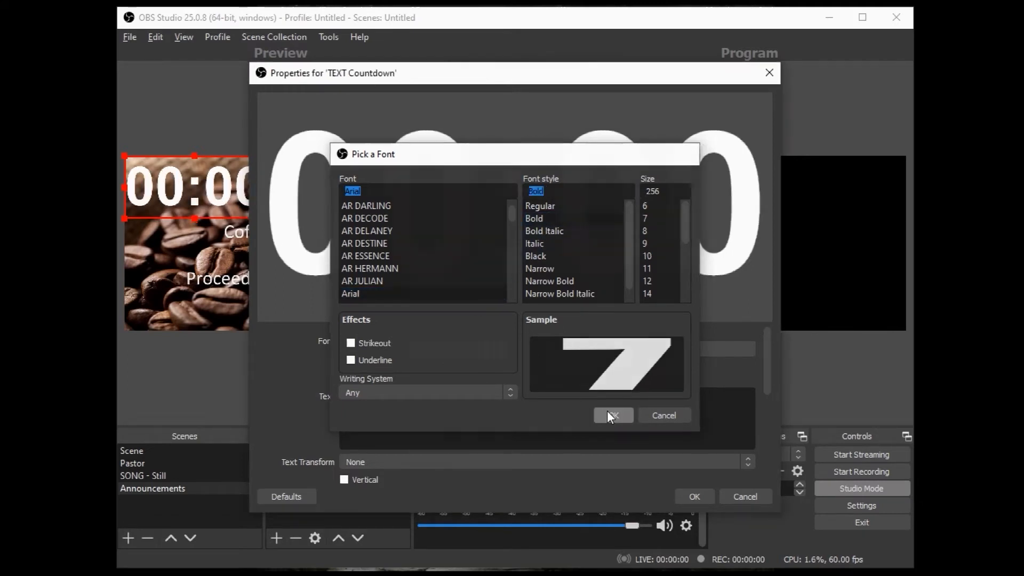
pyautogui.click(608, 415)
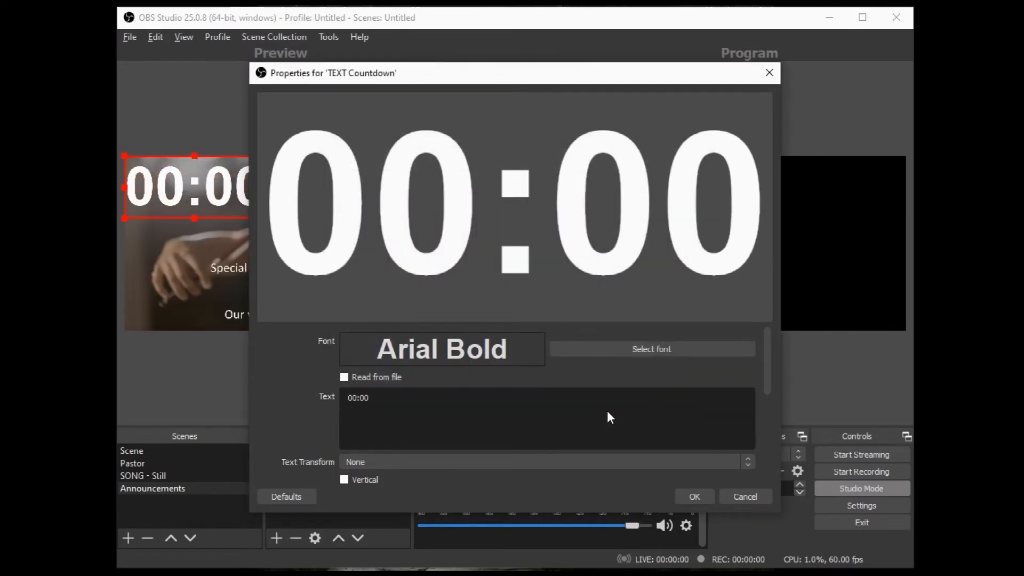
# Set the countdown text's color to yellow (#ffff00).
pyautogui.scroll(-3, 608, 418)
pyautogui.click(590, 416)
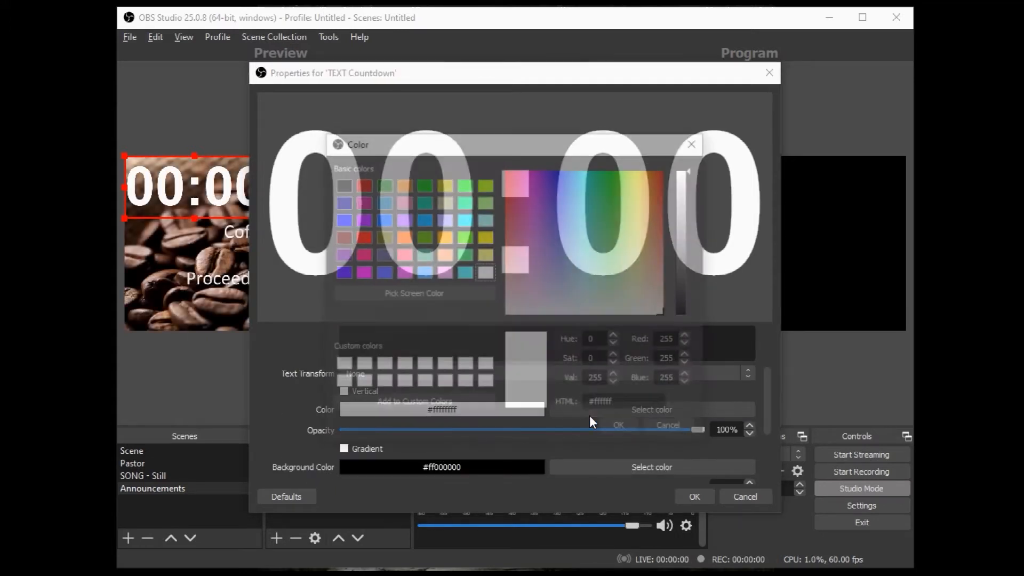
pyautogui.click(485, 236)
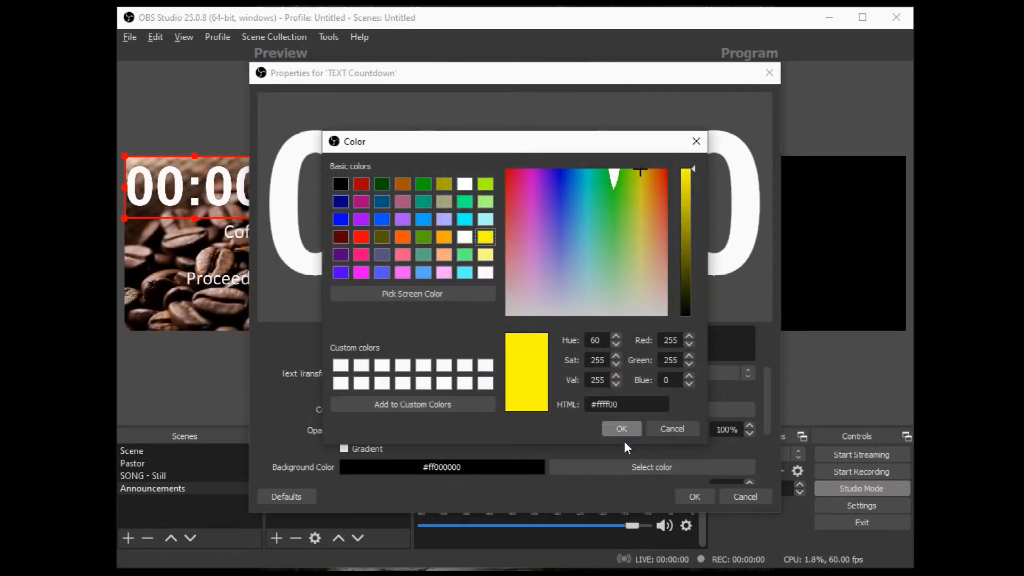
pyautogui.click(632, 427)
# Enable a gradient to orange (#ffaa00) on the countdown text and set its alignment to Right.
pyautogui.scroll(-2, 597, 425)
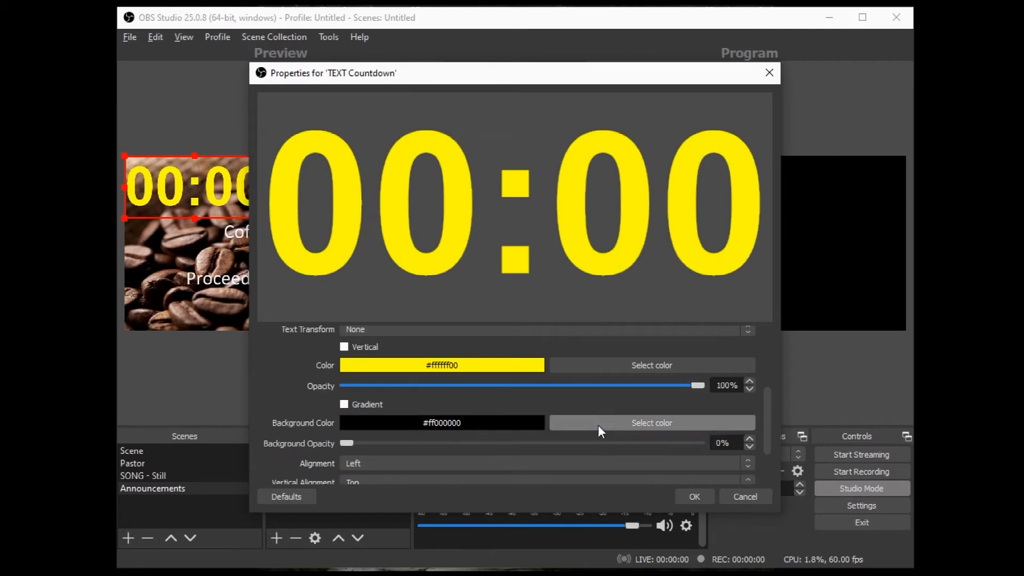
pyautogui.click(344, 404)
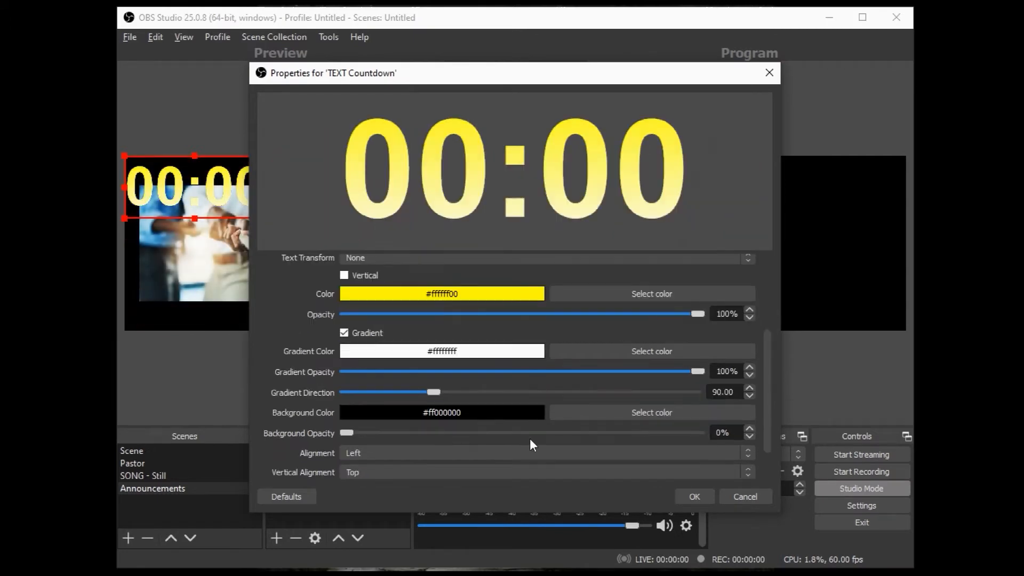
pyautogui.click(638, 352)
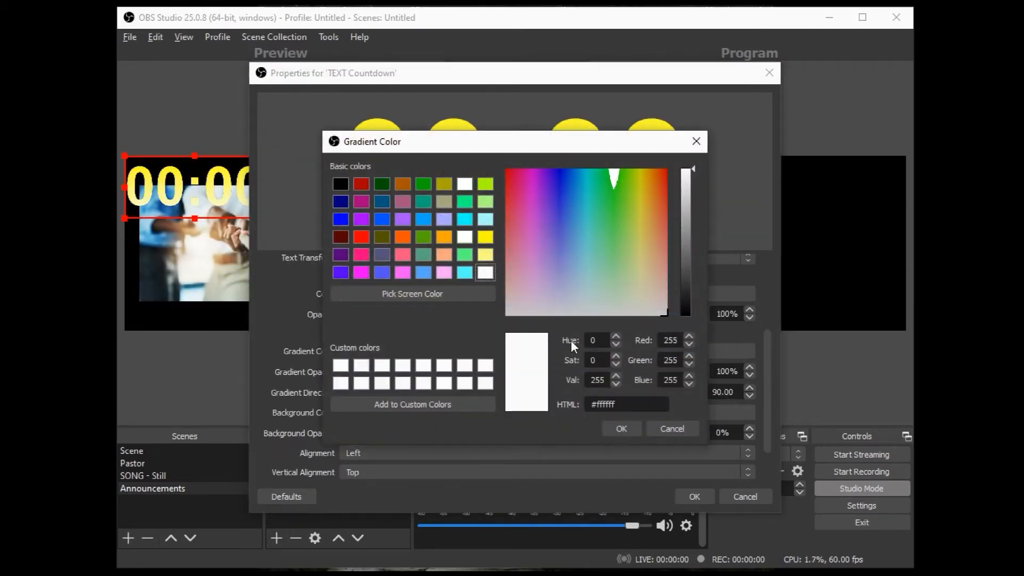
pyautogui.click(444, 237)
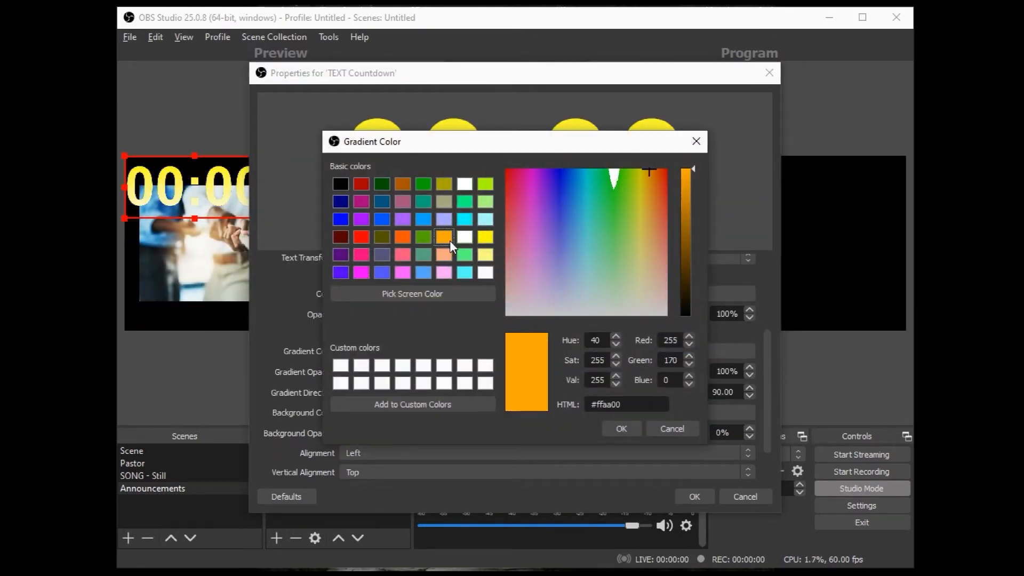
pyautogui.click(628, 422)
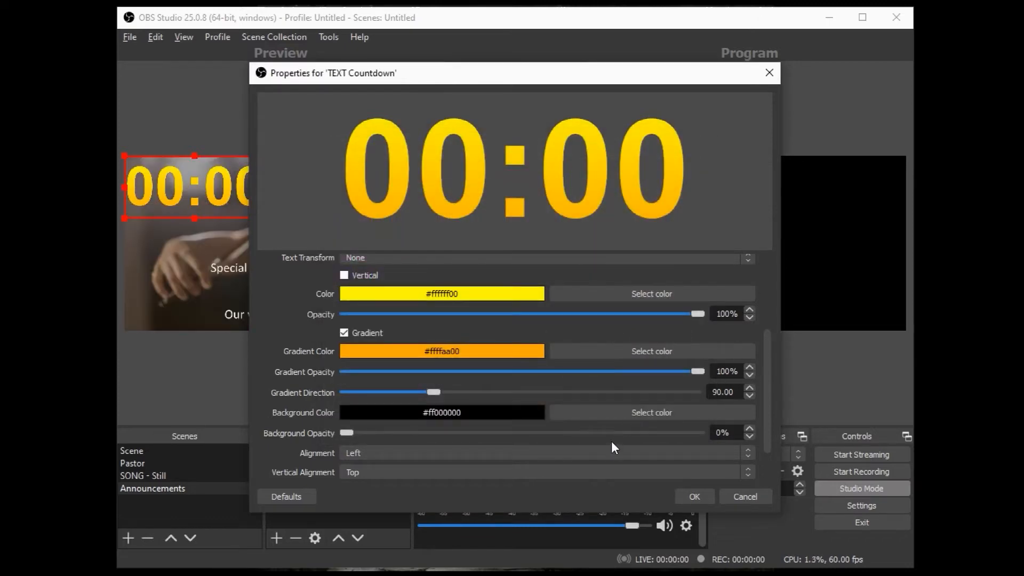
pyautogui.click(608, 452)
pyautogui.click(586, 484)
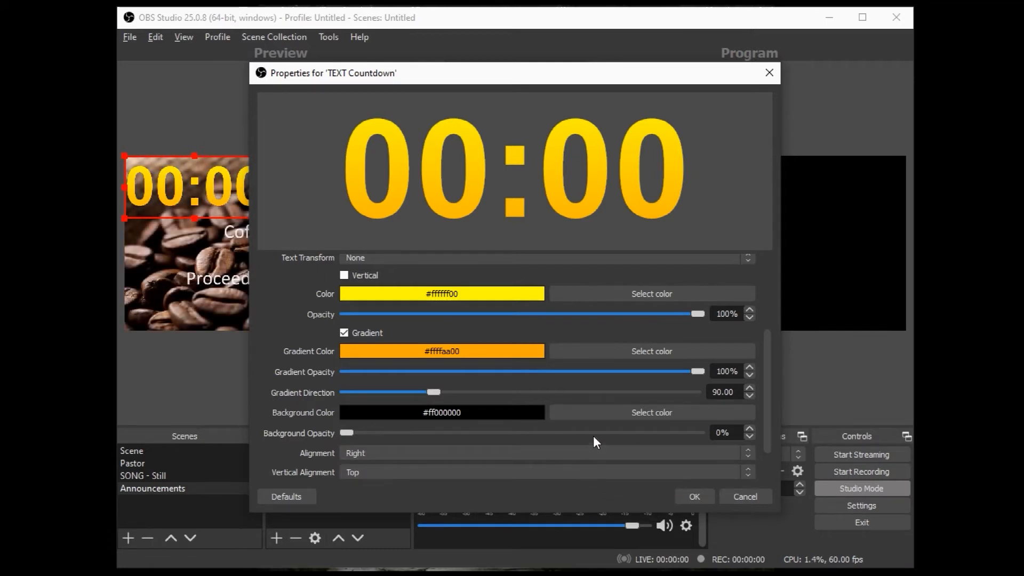
# Add a black outline to the countdown text, increase the outline size, and accept the text properties.
pyautogui.scroll(-3, 592, 436)
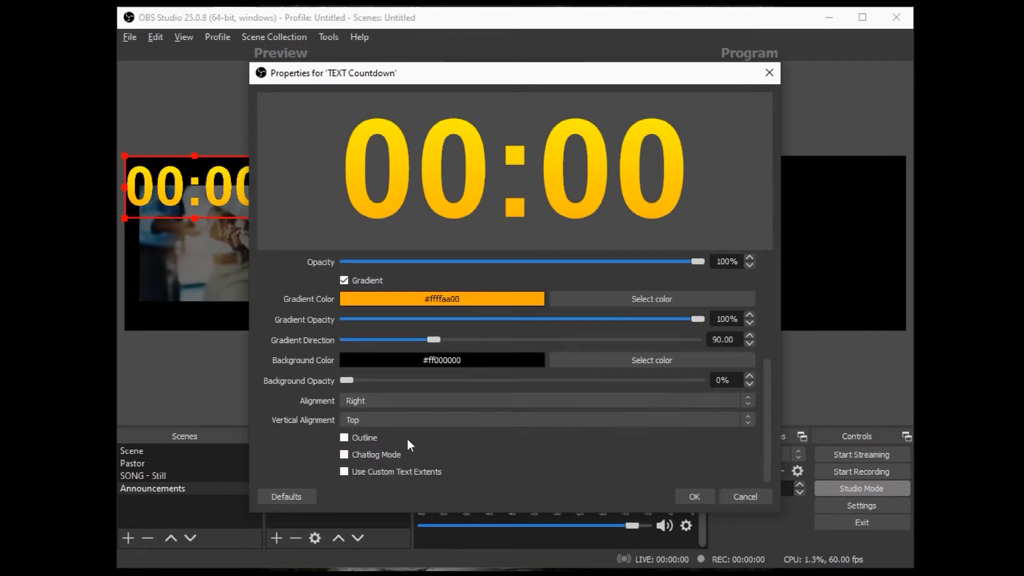
pyautogui.click(370, 442)
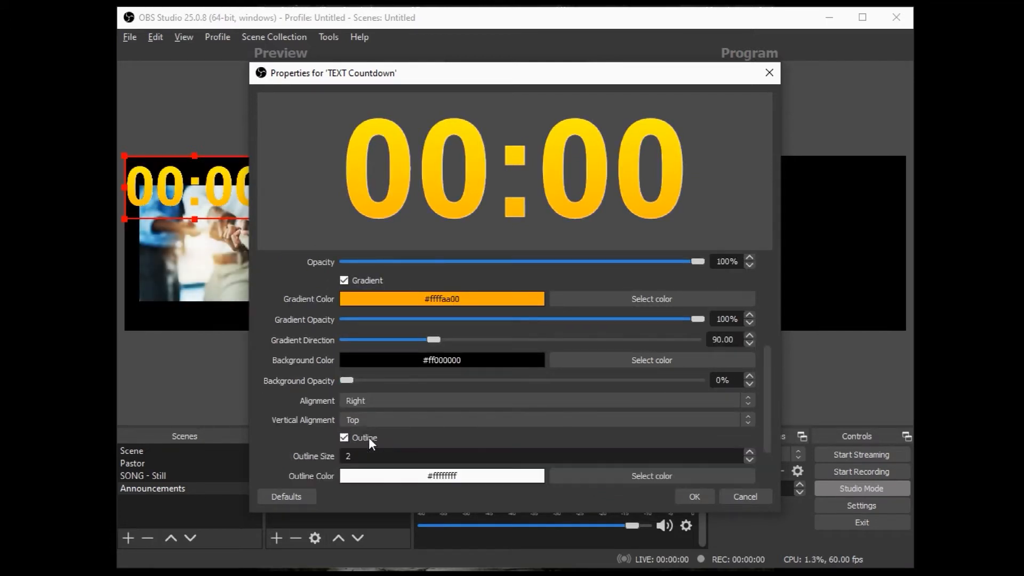
pyautogui.click(615, 479)
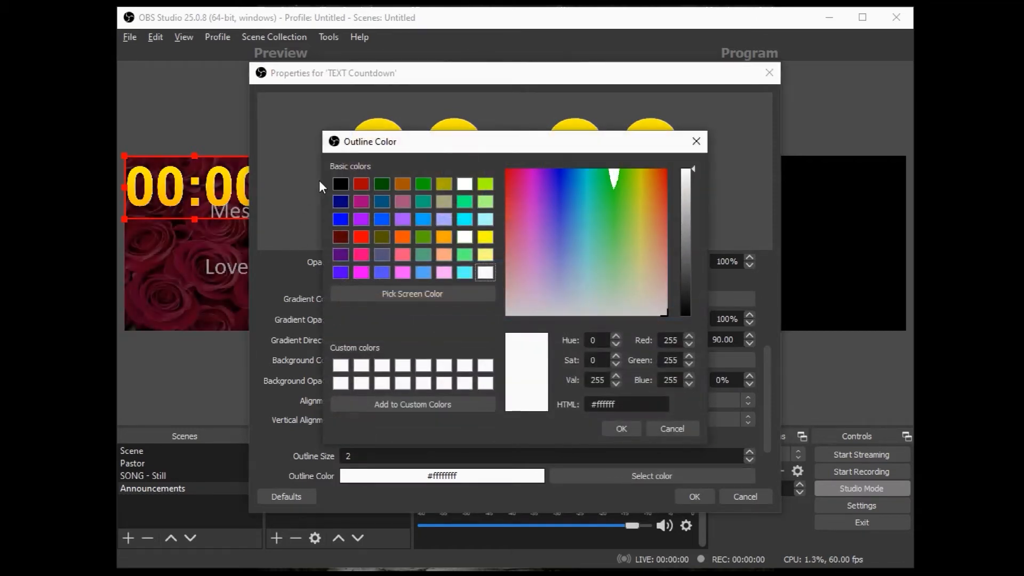
pyautogui.click(339, 183)
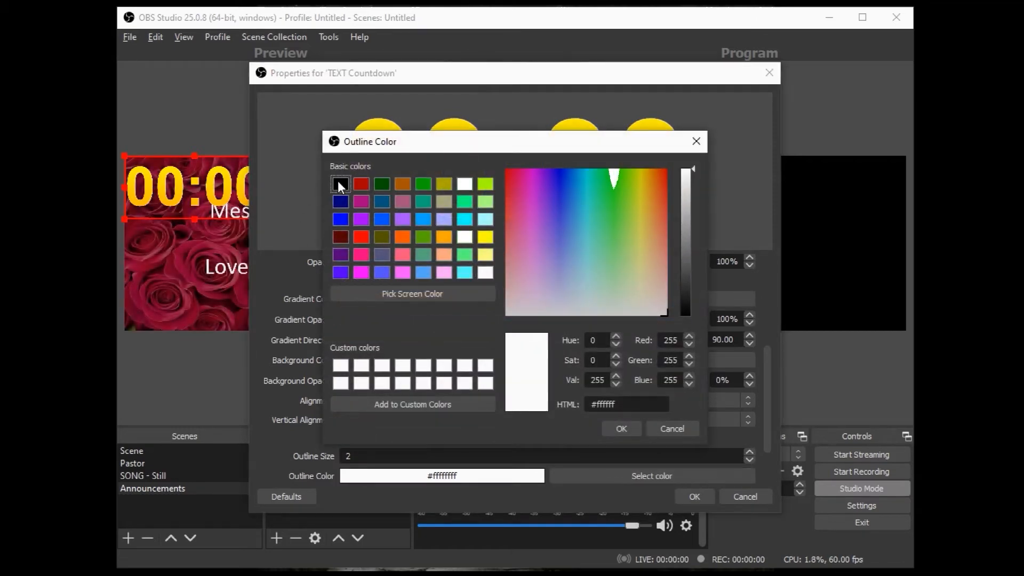
pyautogui.click(617, 426)
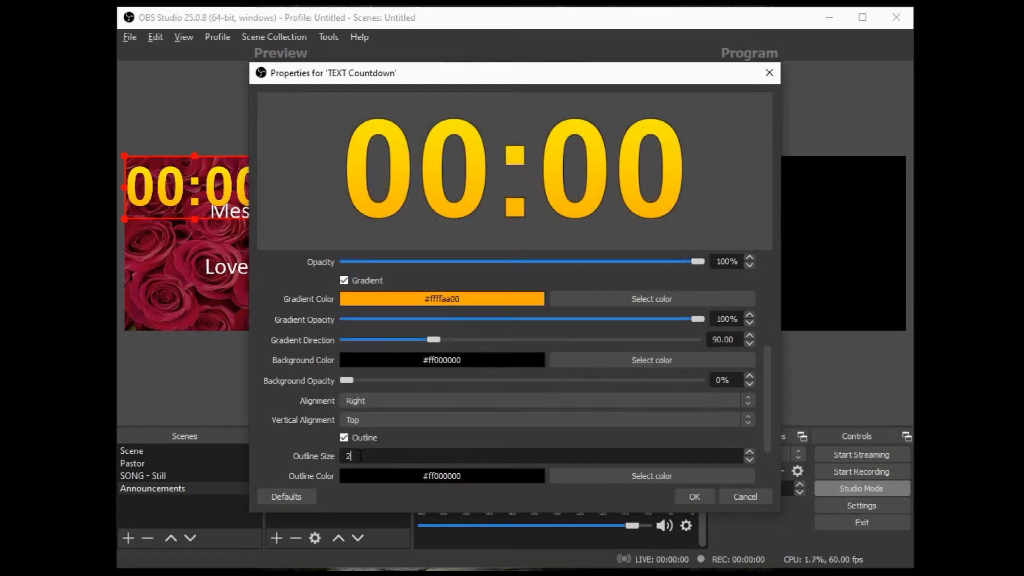
pyautogui.scroll(4, 361, 456)
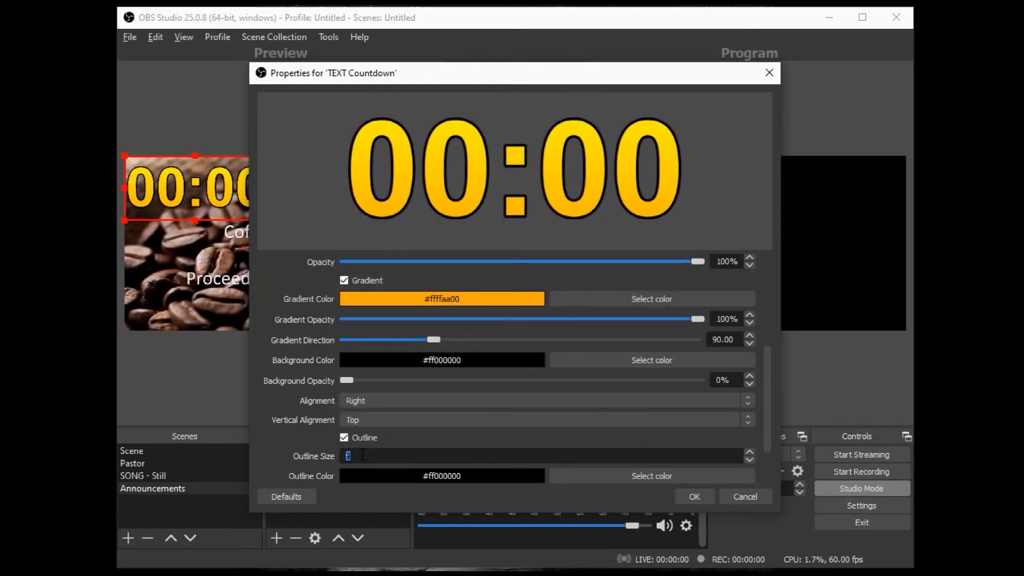
pyautogui.click(680, 494)
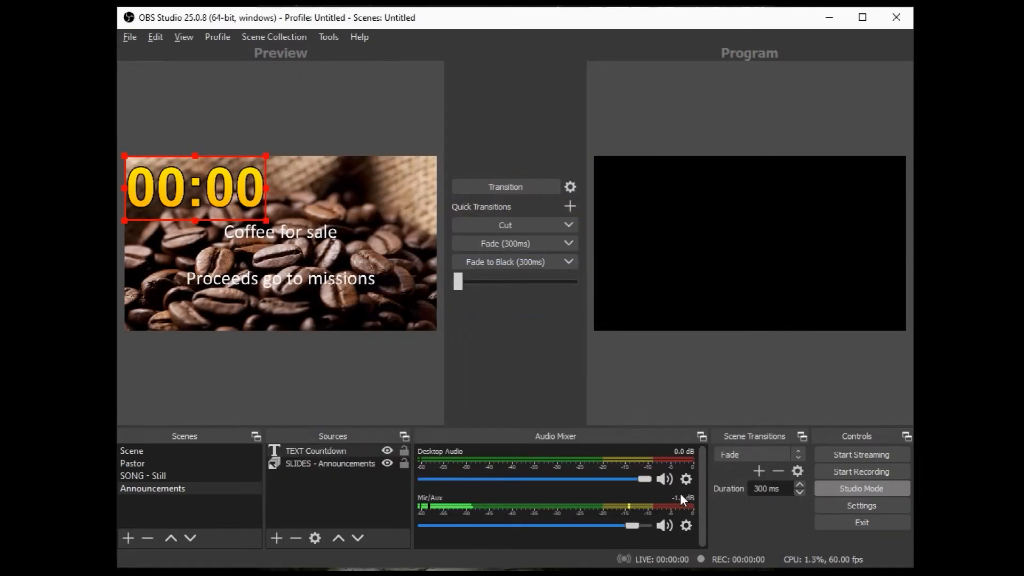
# Move the countdown text to the upper-right corner of the slide and shrink it to about three quarters of its size.
pyautogui.moveTo(202, 183); pyautogui.dragTo(363, 190)
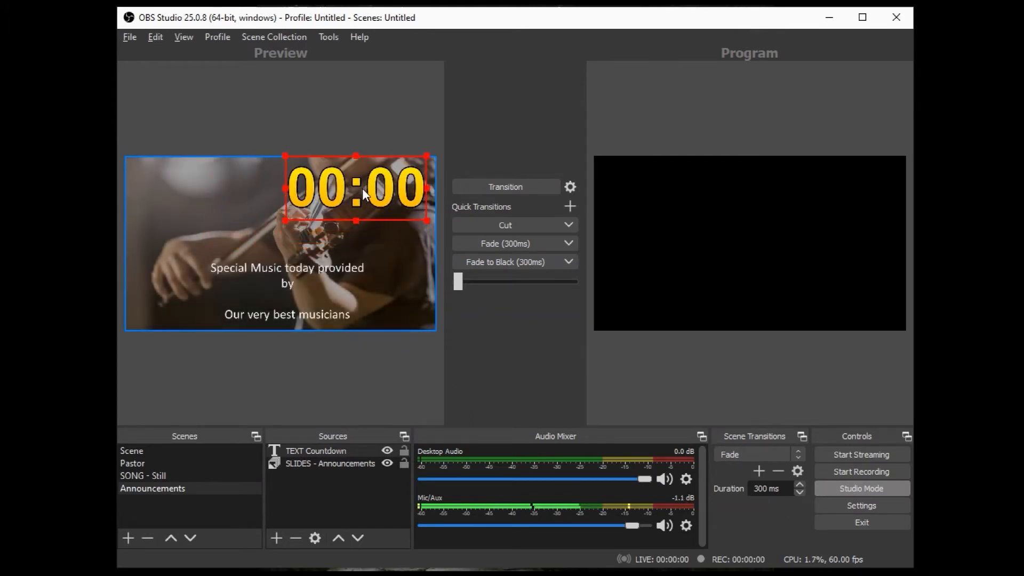
pyautogui.moveTo(286, 220); pyautogui.dragTo(324, 202)
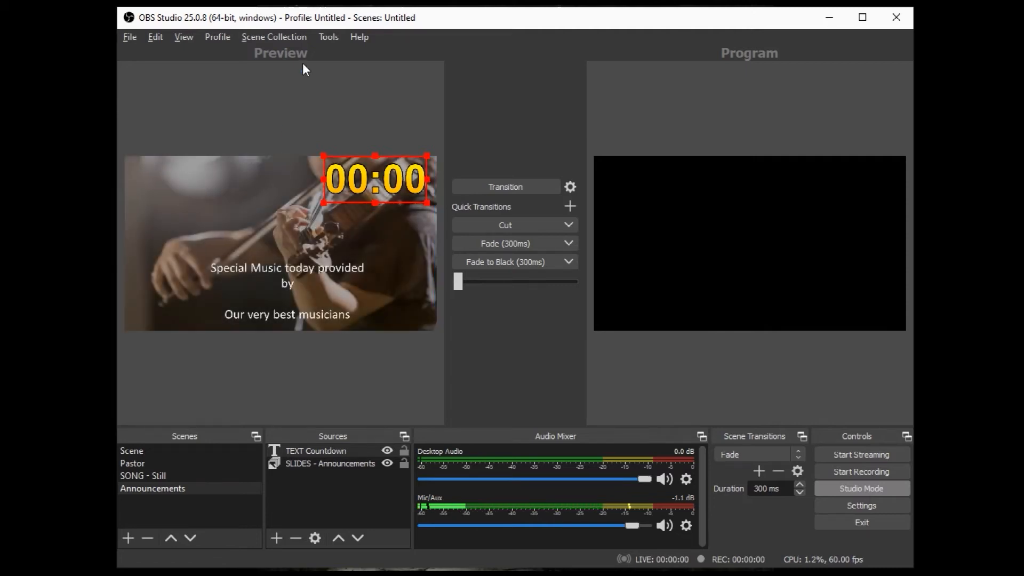
# Load the countdown.lua script from the frontend-tools scripts folder.
pyautogui.click(327, 38)
pyautogui.click(347, 141)
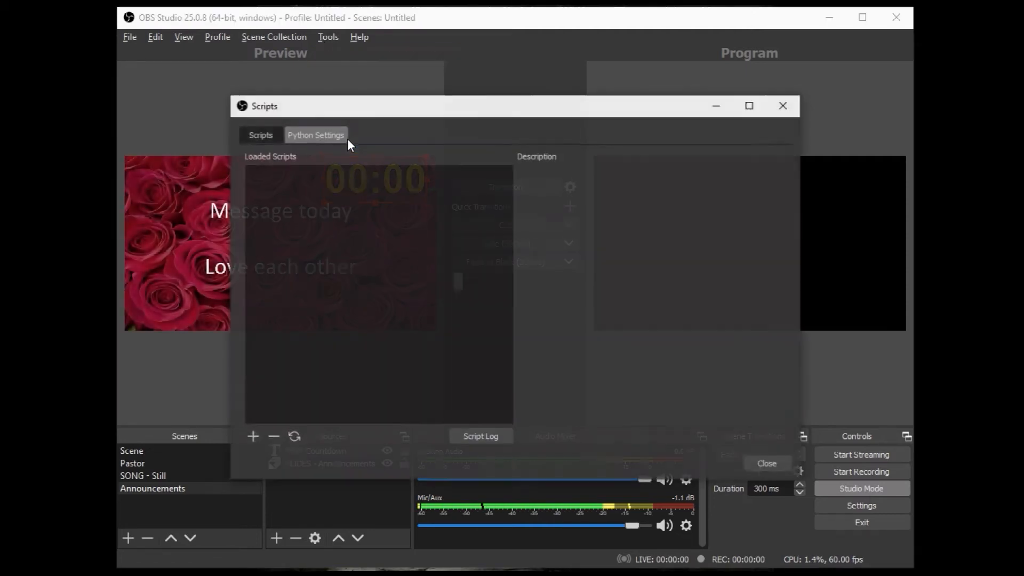
pyautogui.click(252, 436)
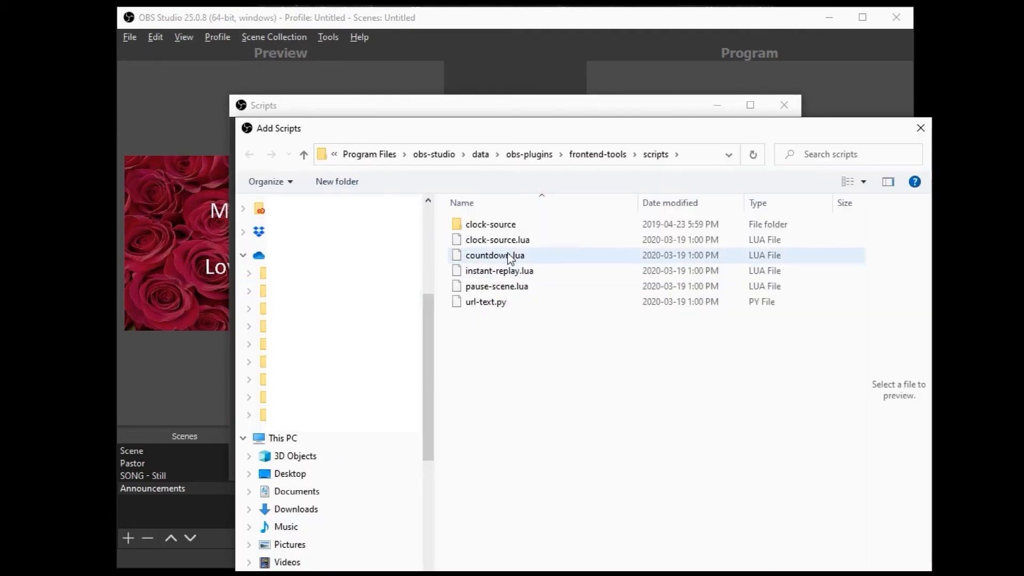
pyautogui.doubleClick(511, 257)
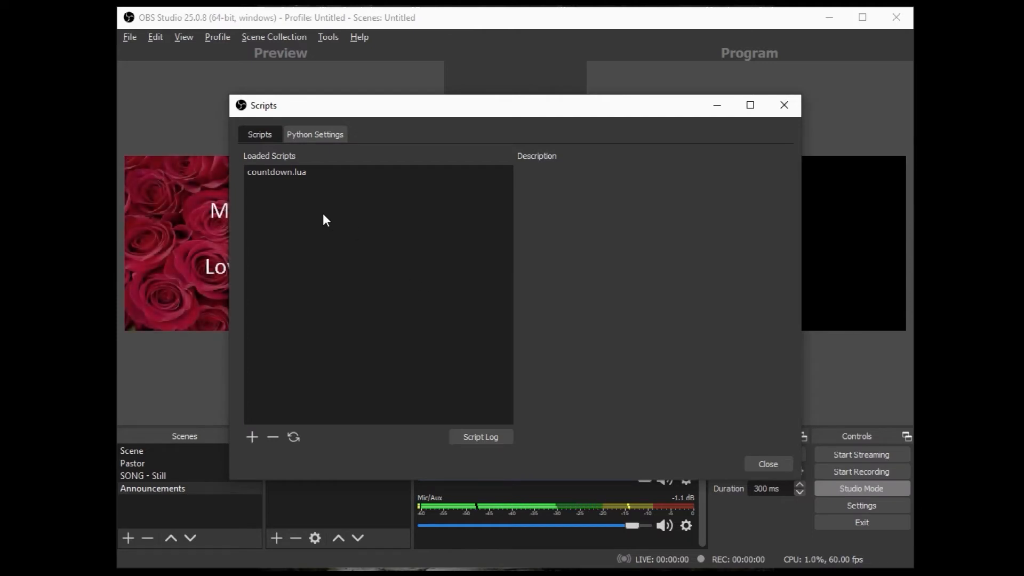
# Configure countdown.lua with a 10-minute duration, TEXT Countdown as text source and 00:00 as final text, and close the scripts window.
pyautogui.click(283, 173)
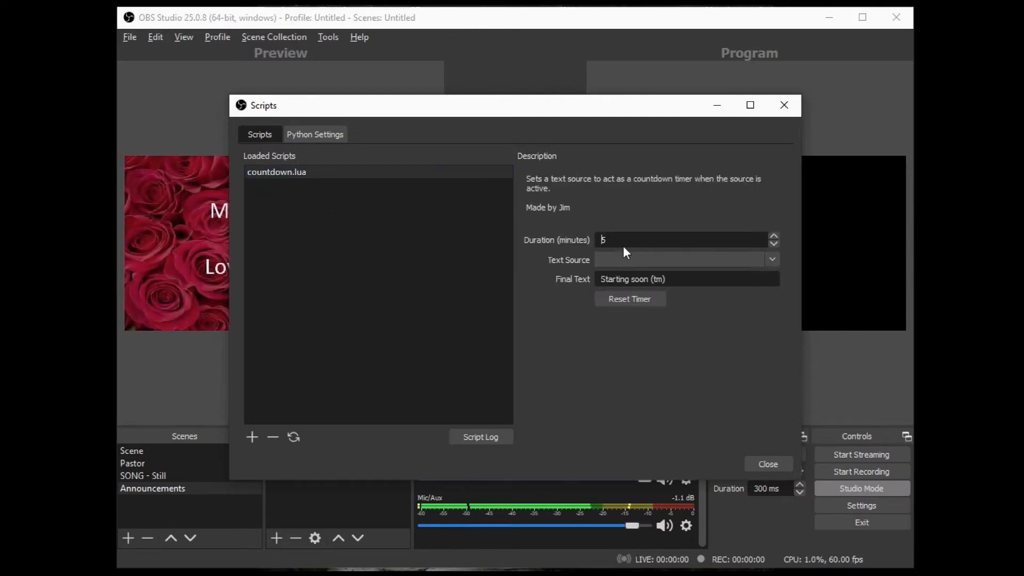
pyautogui.moveTo(626, 241); pyautogui.dragTo(554, 230)
pyautogui.write('10')
pyautogui.press('Tab')
pyautogui.press('Tab')
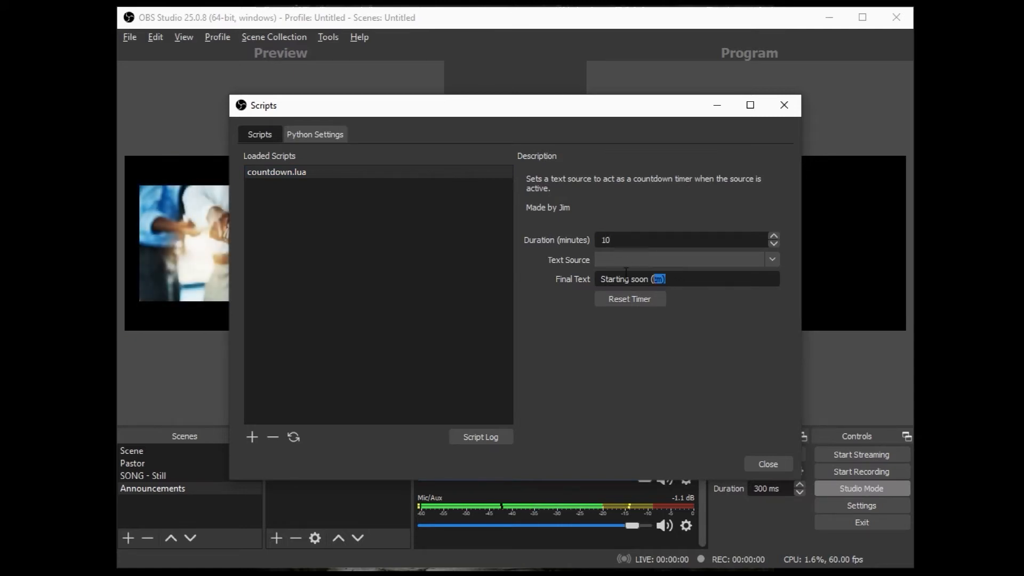
pyautogui.write('00:00')
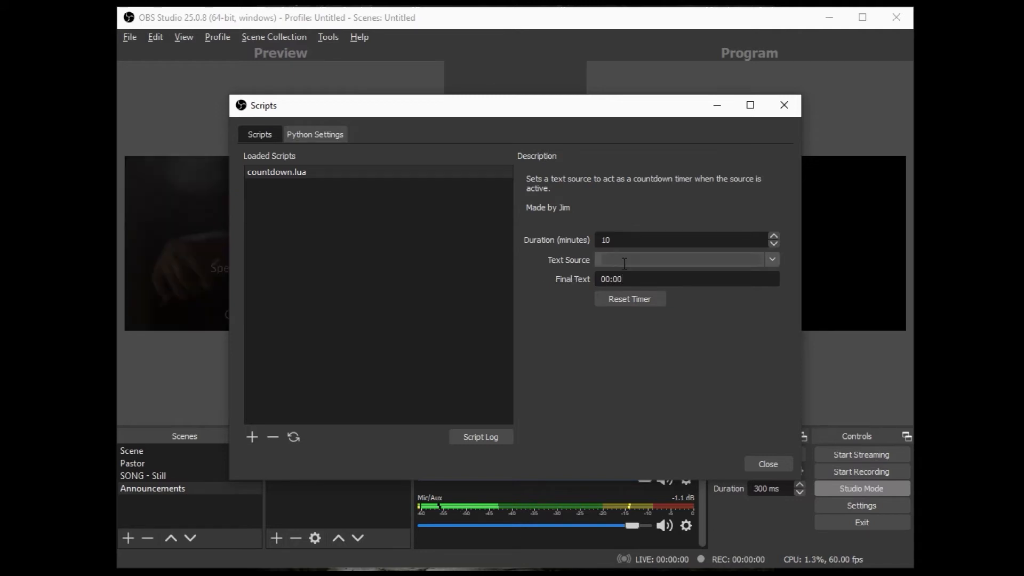
pyautogui.click(772, 259)
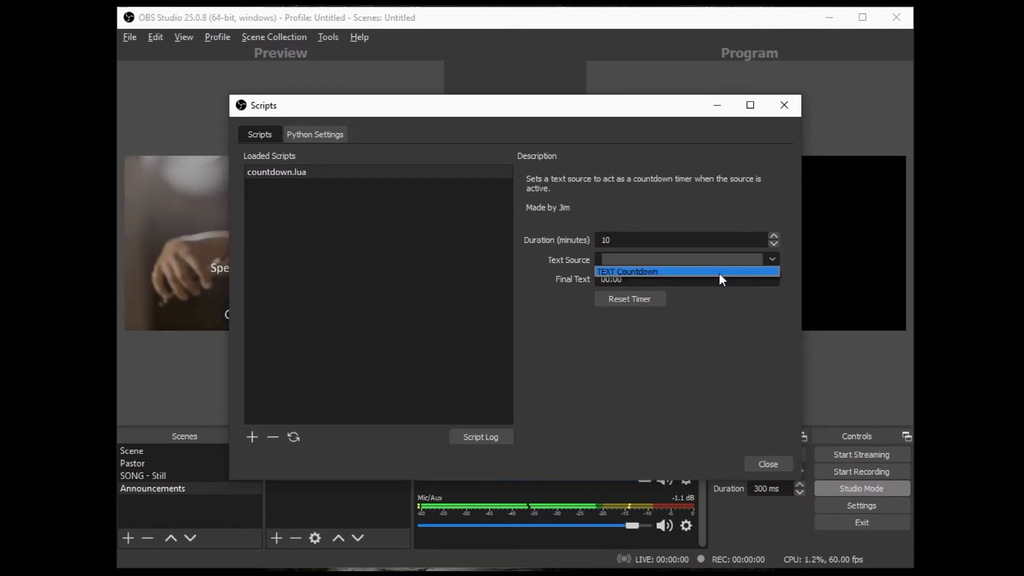
pyautogui.click(719, 272)
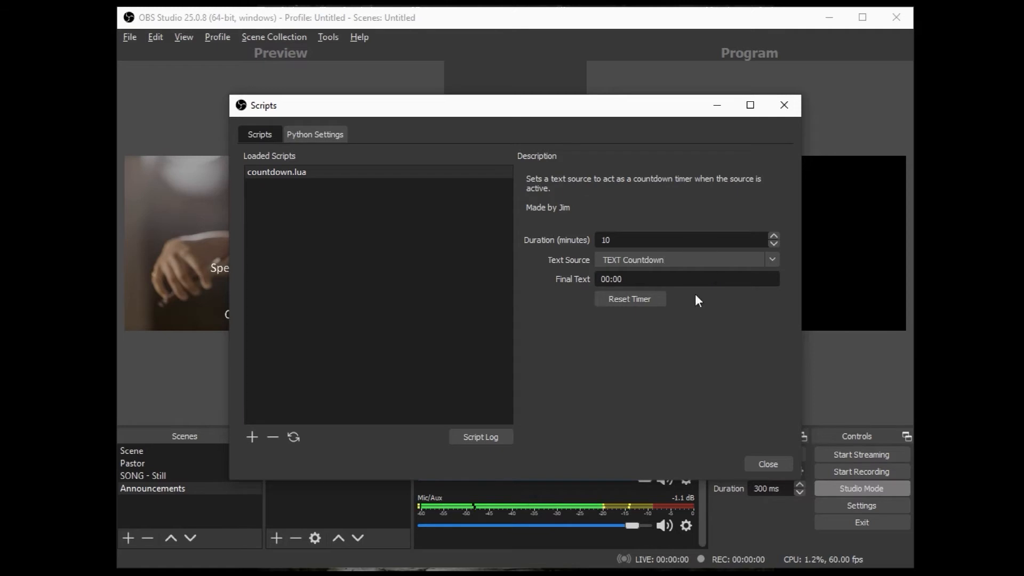
pyautogui.click(759, 464)
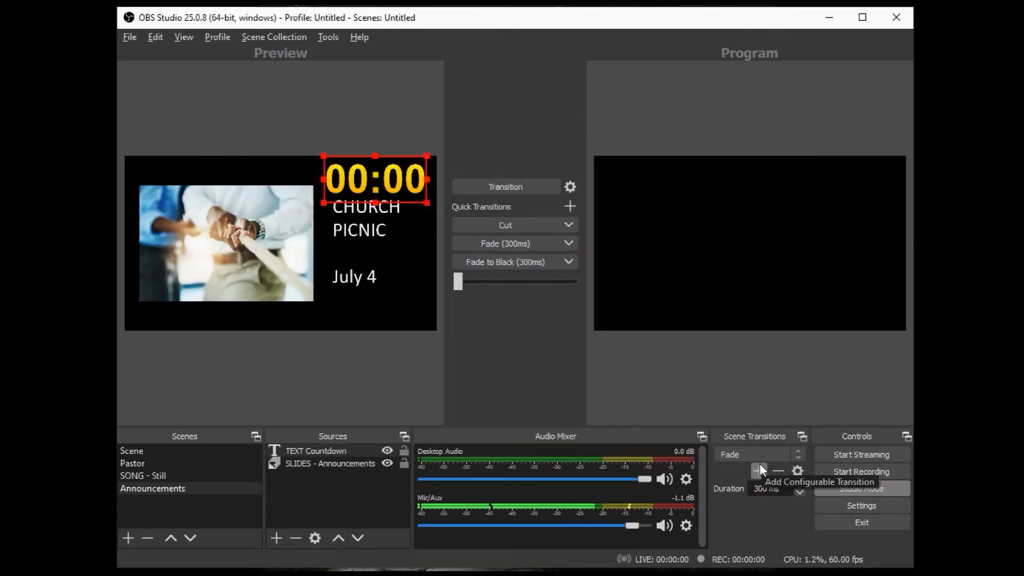
# Send the Announcements scene to Program with Cut and bring it back into the preview.
pyautogui.click(530, 222)
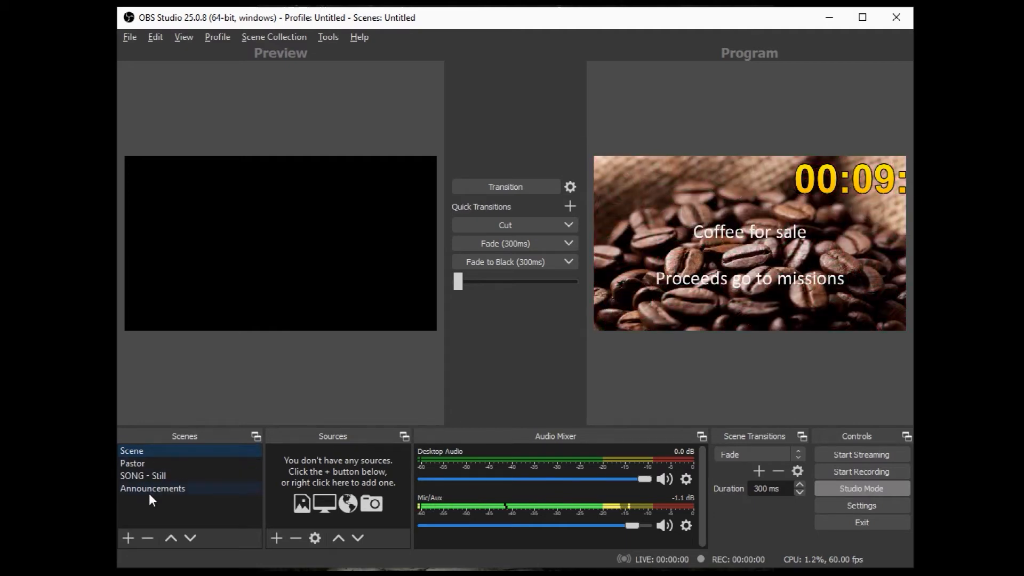
pyautogui.click(153, 490)
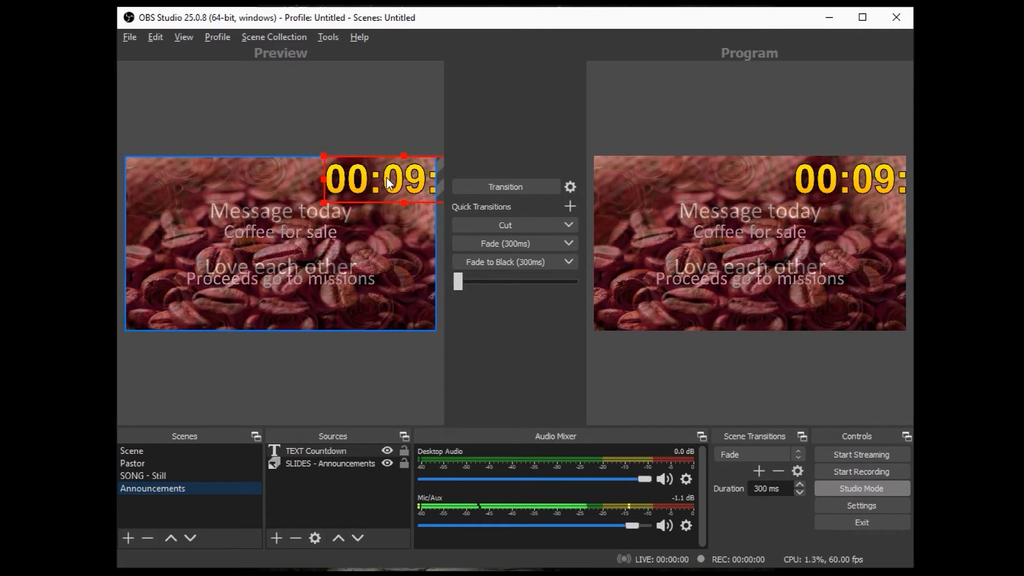
# Refit the countdown inside the slide's upper-right corner with its leading zeros cropped off, and cut the scene to Program.
pyautogui.moveTo(407, 182); pyautogui.dragTo(347, 185)
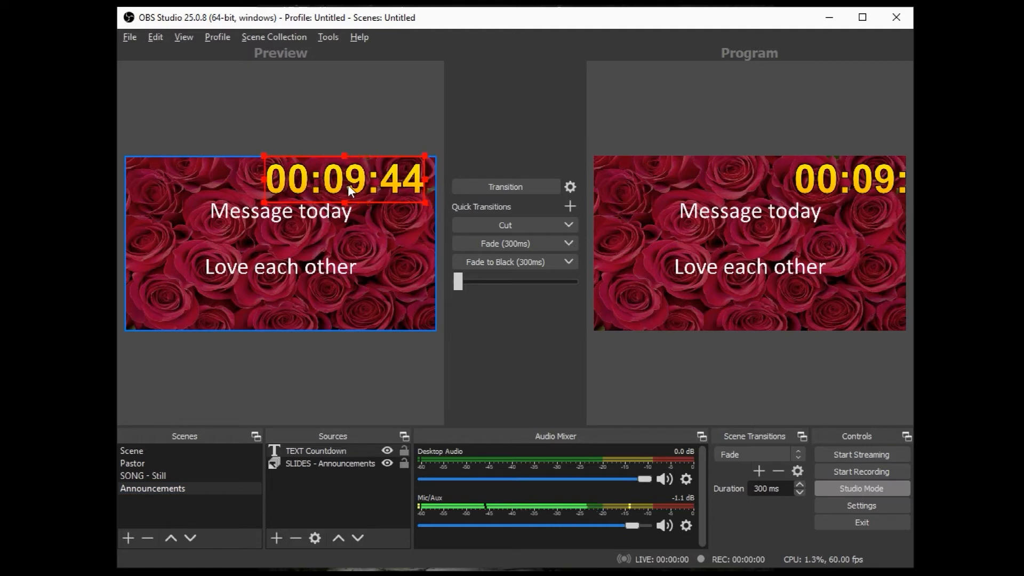
pyautogui.moveTo(266, 202); pyautogui.dragTo(277, 198)
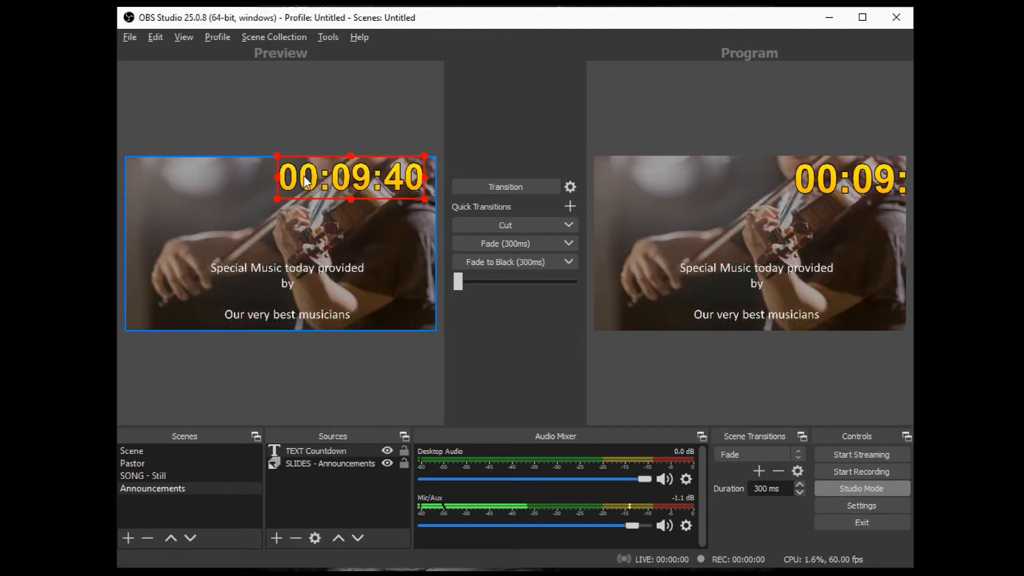
pyautogui.moveTo(276, 178); pyautogui.dragTo(351, 189)
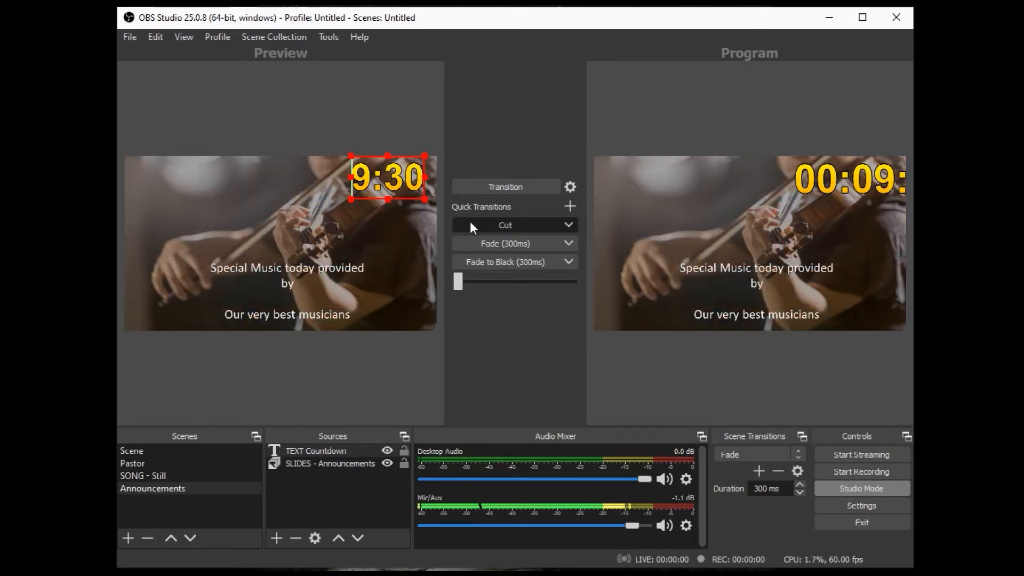
pyautogui.click(470, 224)
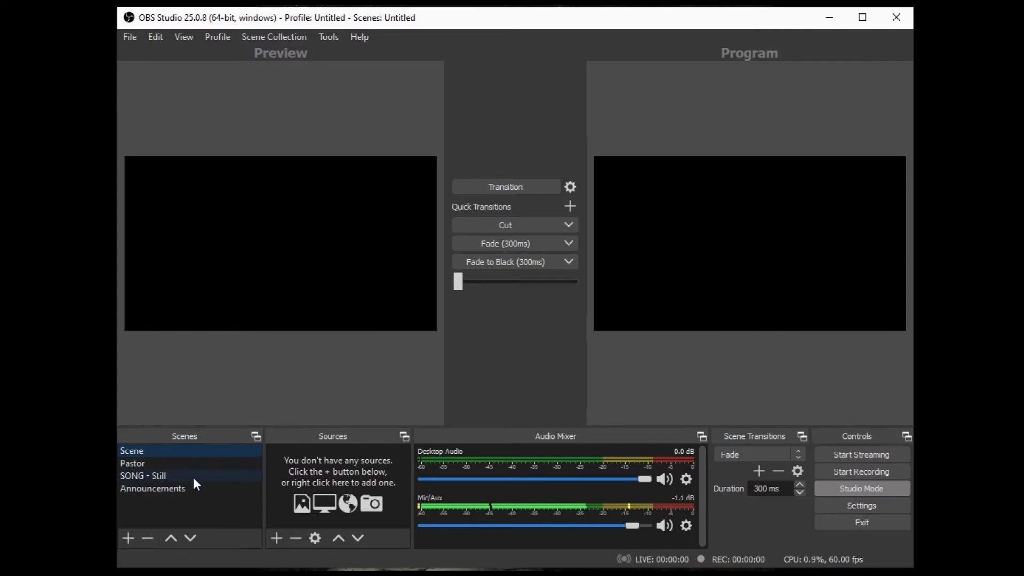
# Move the Announcements scene to the top of the scene list.
pyautogui.click(210, 489)
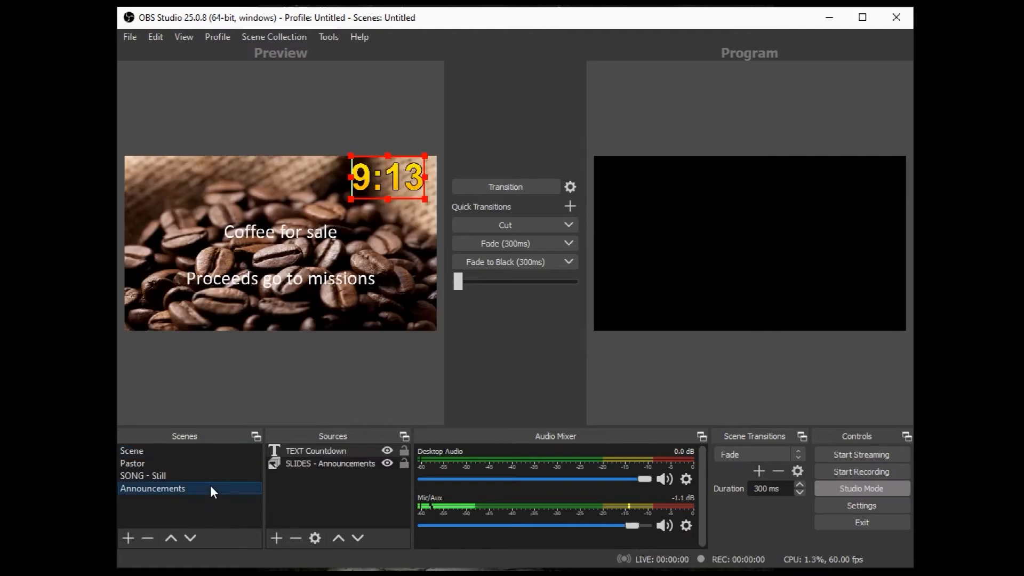
pyautogui.click(178, 540)
pyautogui.click(177, 540)
pyautogui.click(178, 539)
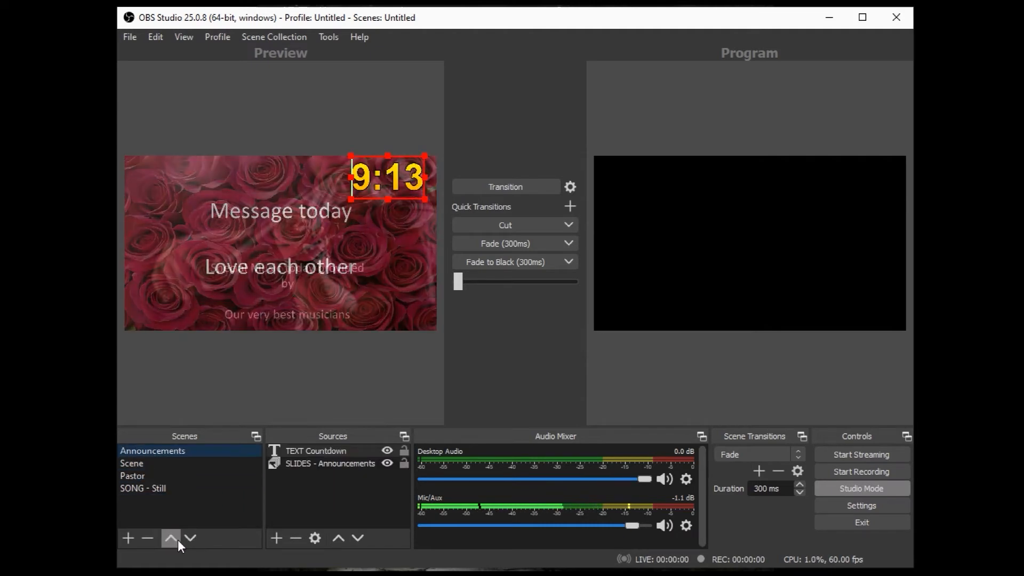
# Move the empty scene to the end of the scene list and add a new scene named Sermon Slides.
pyautogui.click(162, 464)
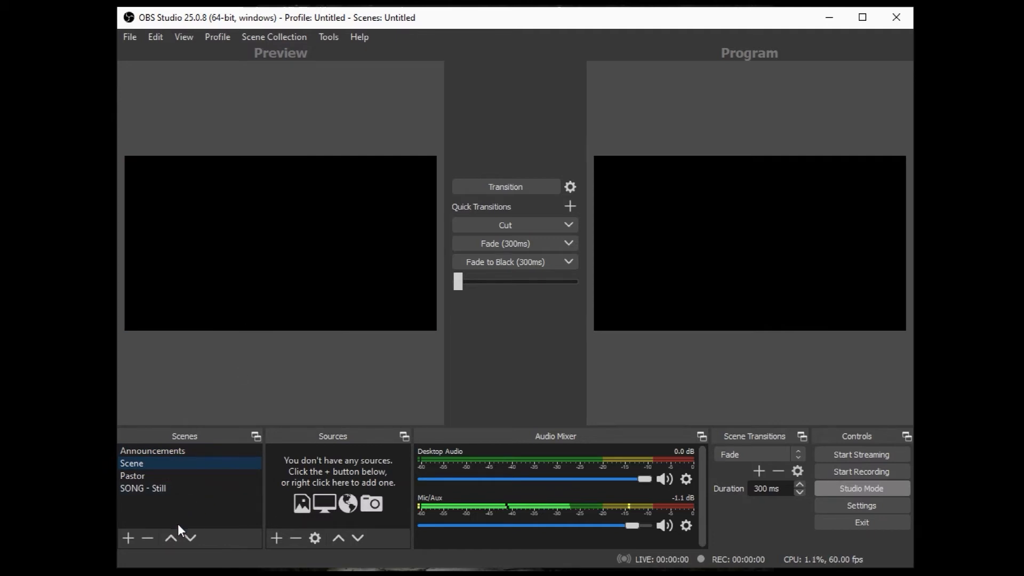
pyautogui.click(189, 537)
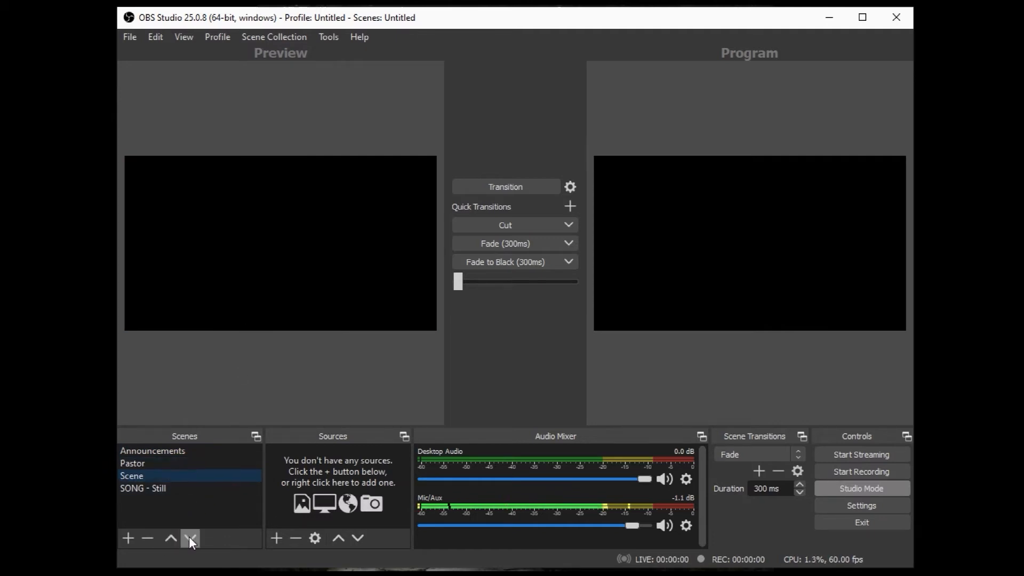
pyautogui.click(190, 537)
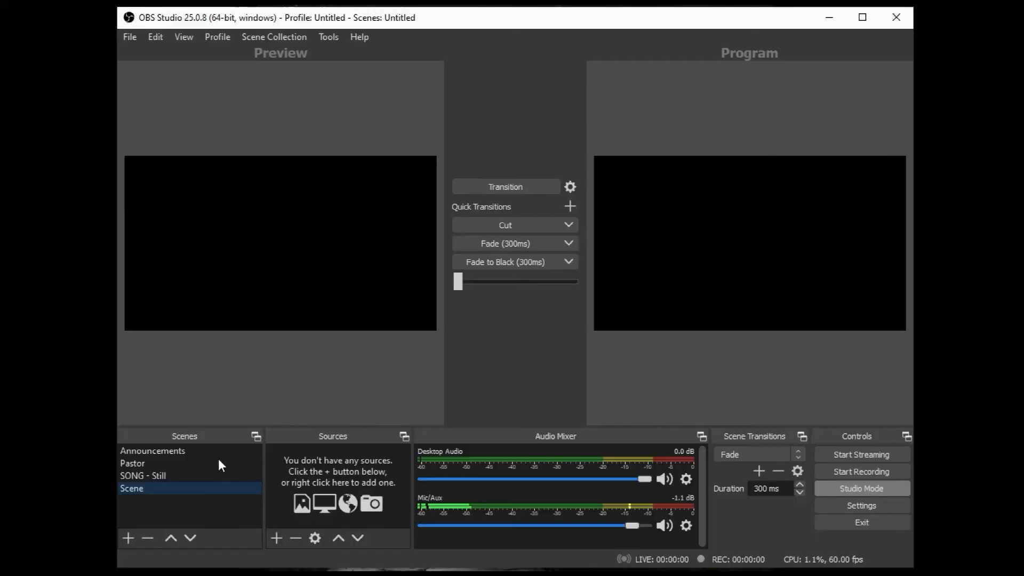
pyautogui.click(128, 537)
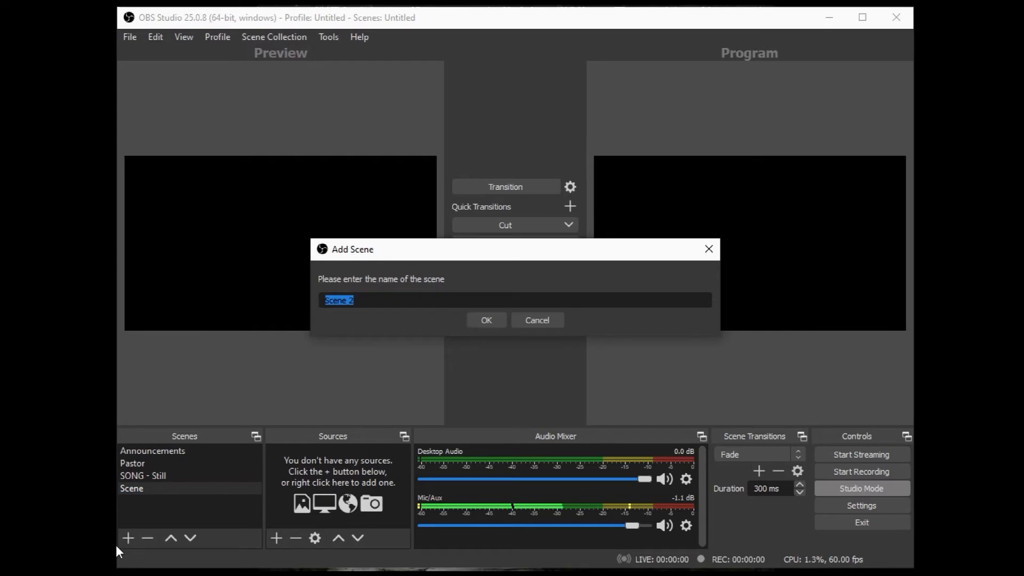
pyautogui.write('Sermon Sil')
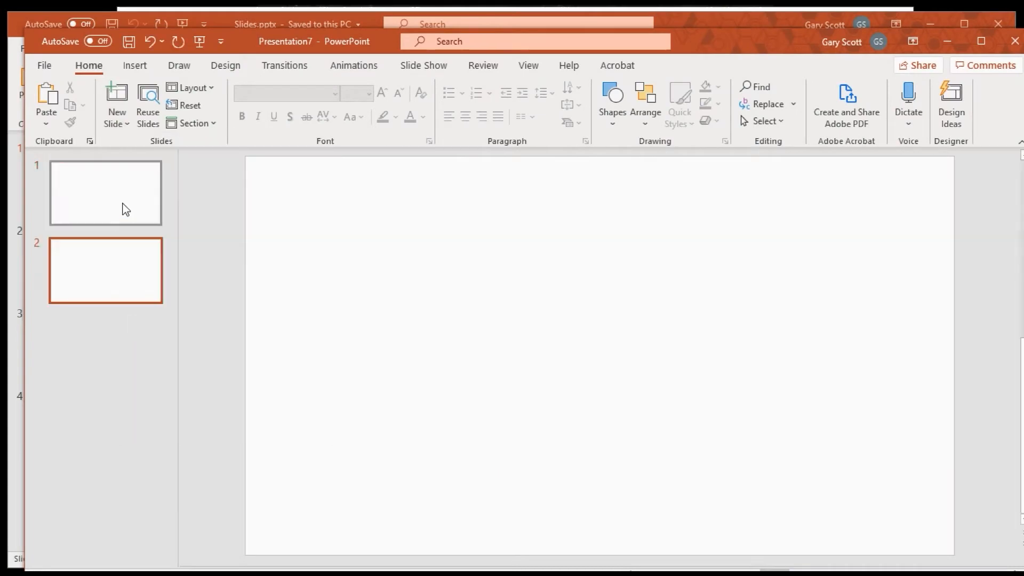
# In PowerPoint, delete the extra blank slide and apply the dark teal theme with the red accent to the presentation.
pyautogui.press('Delete')
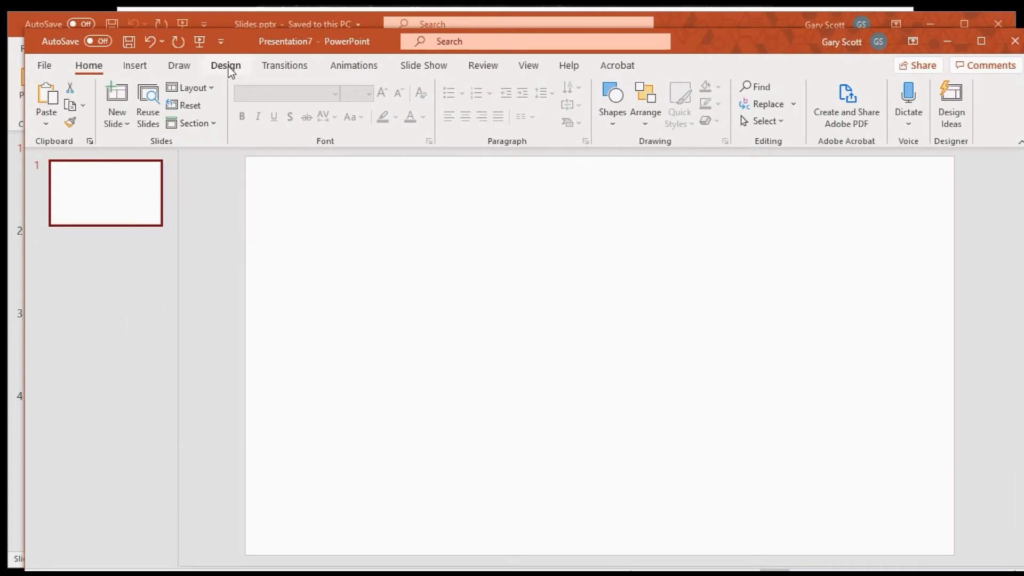
pyautogui.click(226, 67)
pyautogui.click(409, 99)
# Insert orange WordArt reading "JESUS LOVES YOU!" on the first slide and enlarge its text.
pyautogui.click(135, 65)
pyautogui.click(768, 101)
pyautogui.click(811, 151)
pyautogui.write('JESUS LOVES YOU!')
pyautogui.hotkey('ctrl', 'a')
pyautogui.click(568, 105)
pyautogui.click(383, 93)
# Rearrange the text and photos on the zoom chat slide and the "Remember" slide, and return to the title slide.
pyautogui.moveTo(721, 299); pyautogui.dragTo(611, 385)
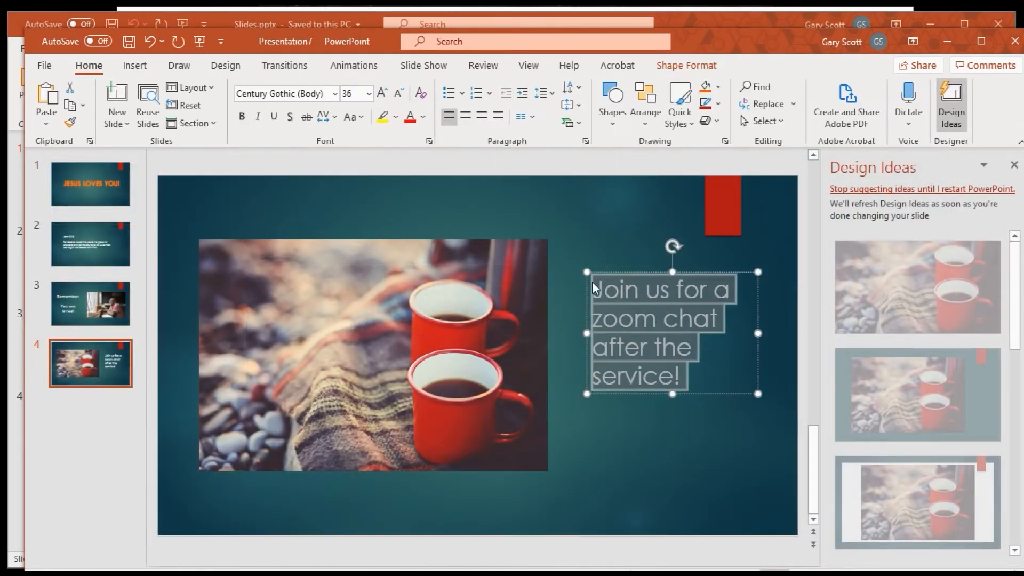
pyautogui.moveTo(460, 330)
pyautogui.mouseDown()
pyautogui.moveTo(468, 302)
pyautogui.moveTo(474, 336)
pyautogui.mouseUp()
pyautogui.click(119, 322)
pyautogui.moveTo(605, 368); pyautogui.dragTo(612, 408)
pyautogui.click(350, 283)
pyautogui.click(90, 244)
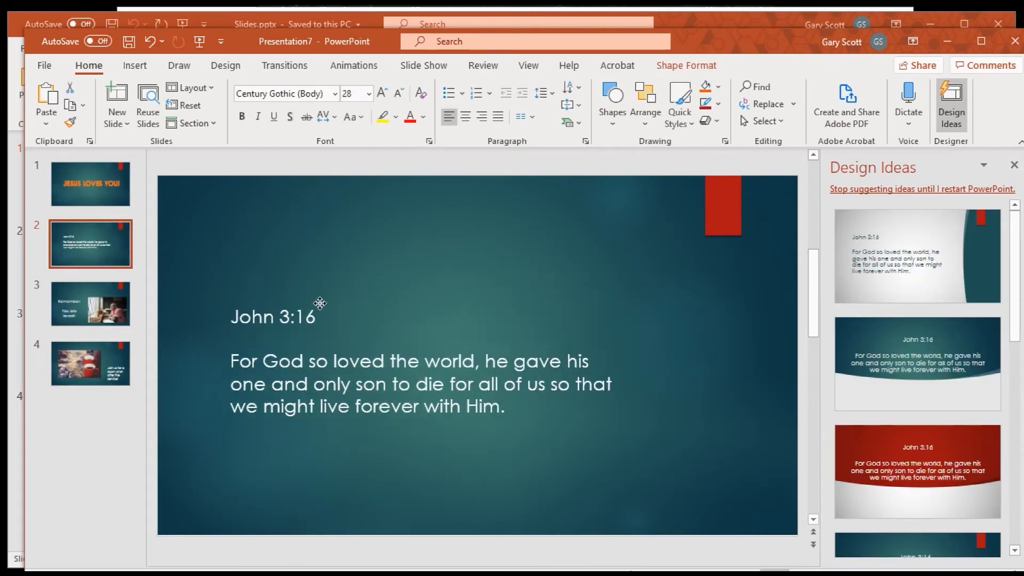
pyautogui.click(90, 183)
# Export all slides of the Sermon presentation as JPEG File Interchange Format images into the Resources folder.
pyautogui.click(44, 65)
pyautogui.click(76, 261)
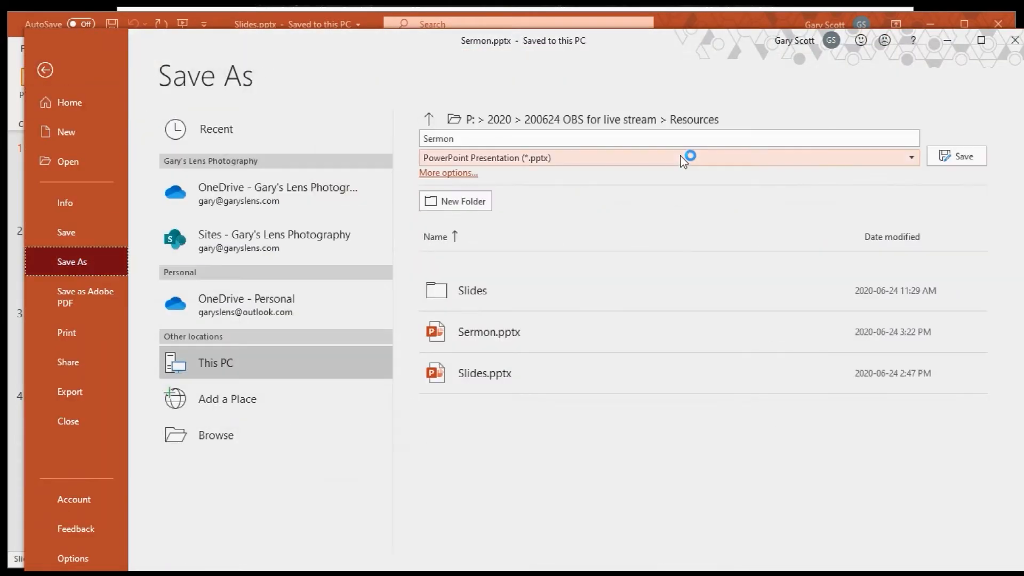
pyautogui.click(683, 161)
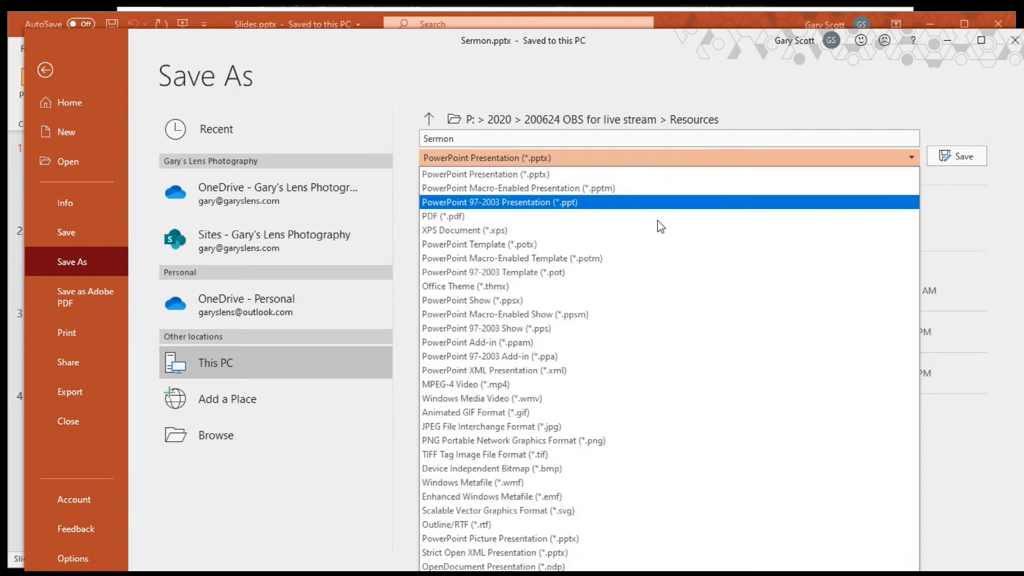
pyautogui.click(651, 430)
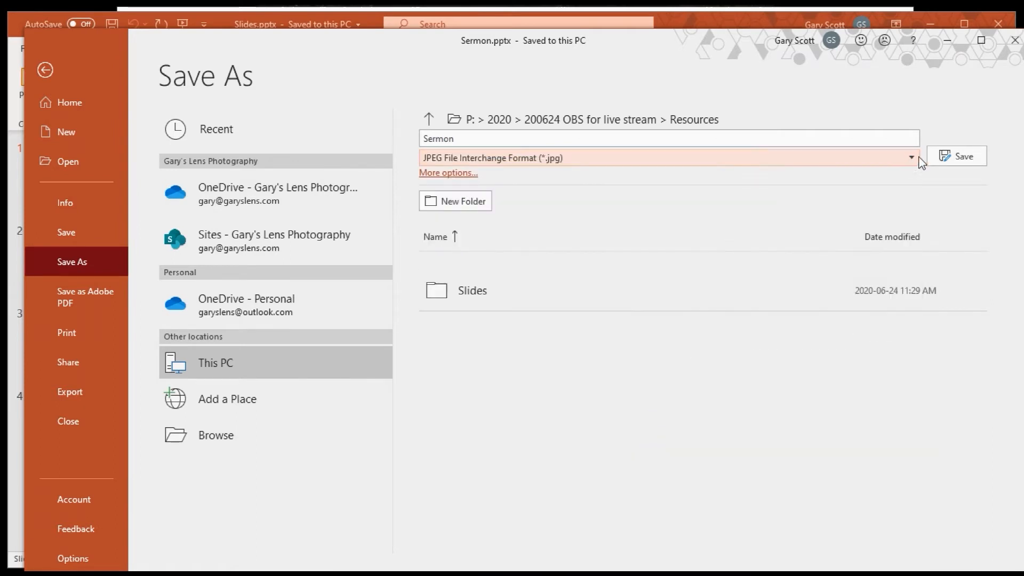
pyautogui.click(954, 157)
pyautogui.click(442, 352)
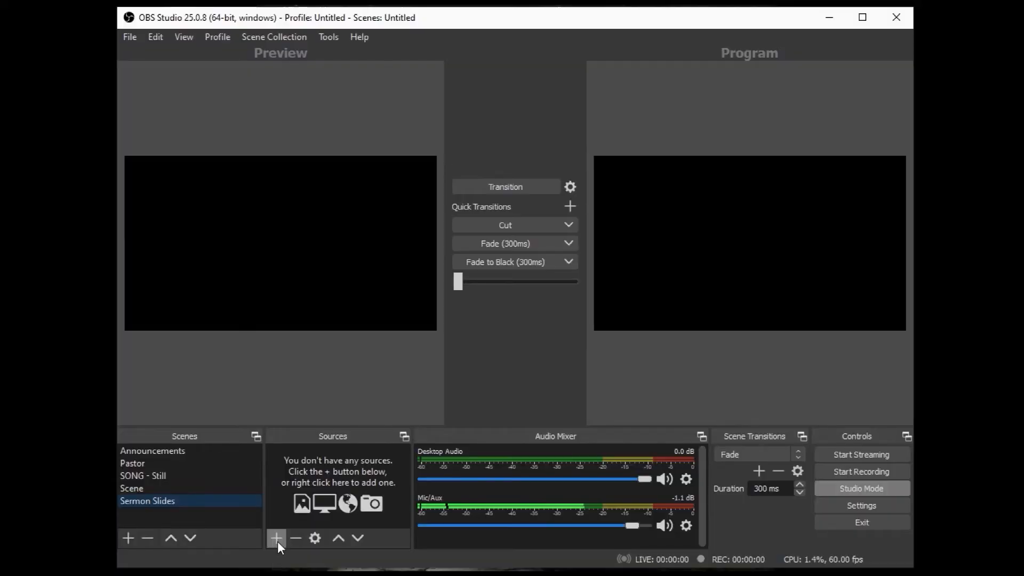
# Back in OBS Studio, add a new Image Slide Show source named "SLIDES - Sermon" to the Sermon Slides scene.
pyautogui.click(278, 538)
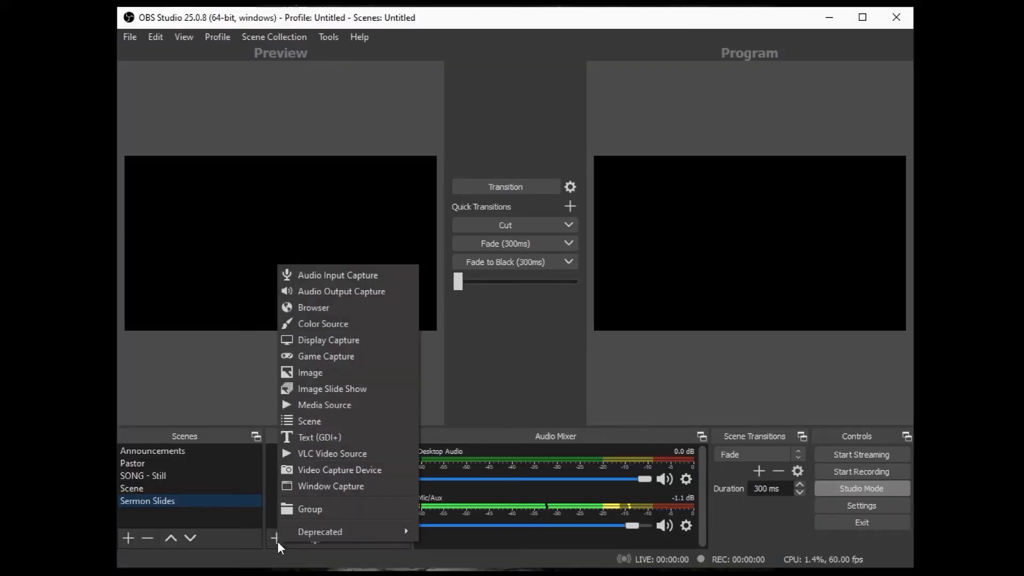
pyautogui.click(359, 389)
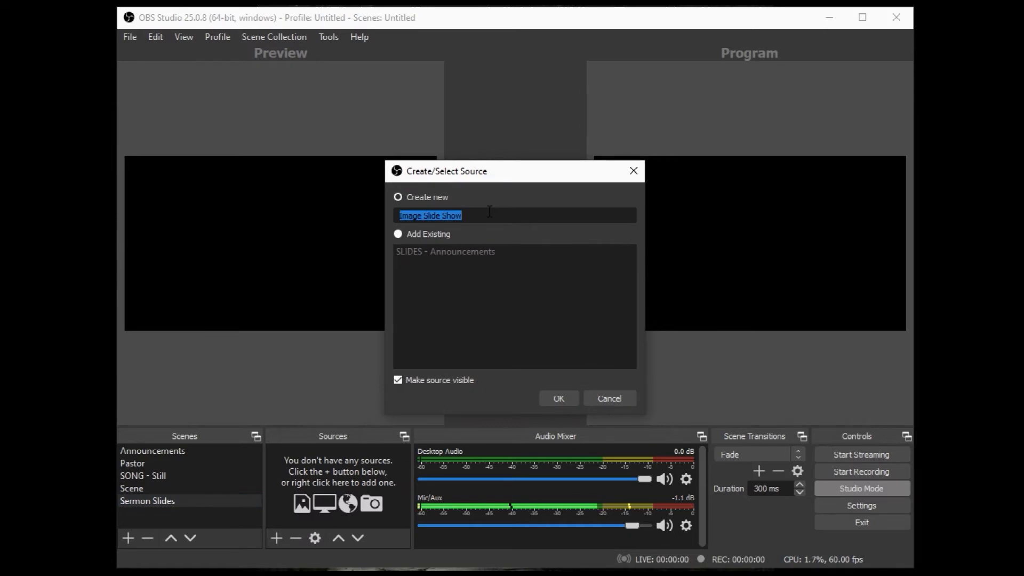
pyautogui.write('SLIDES - Sermon')
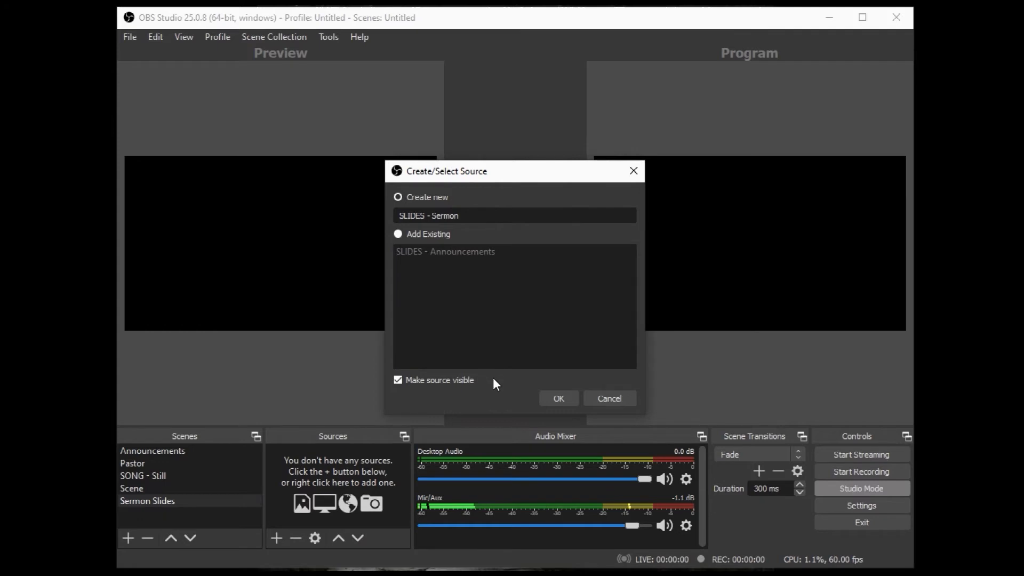
pyautogui.click(556, 397)
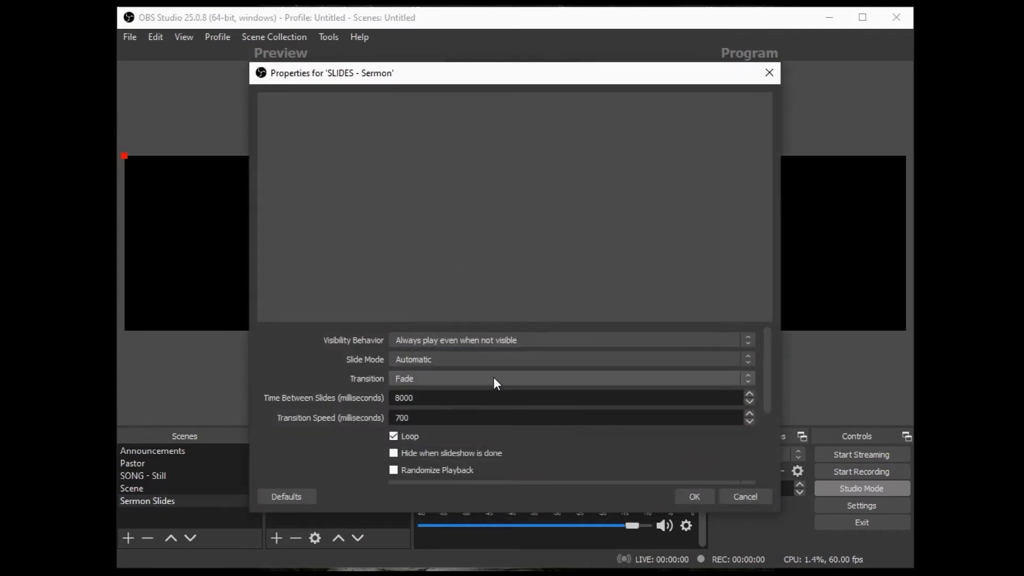
# Set the sermon slide show's slide mode to Manual and turn off looping.
pyautogui.click(517, 359)
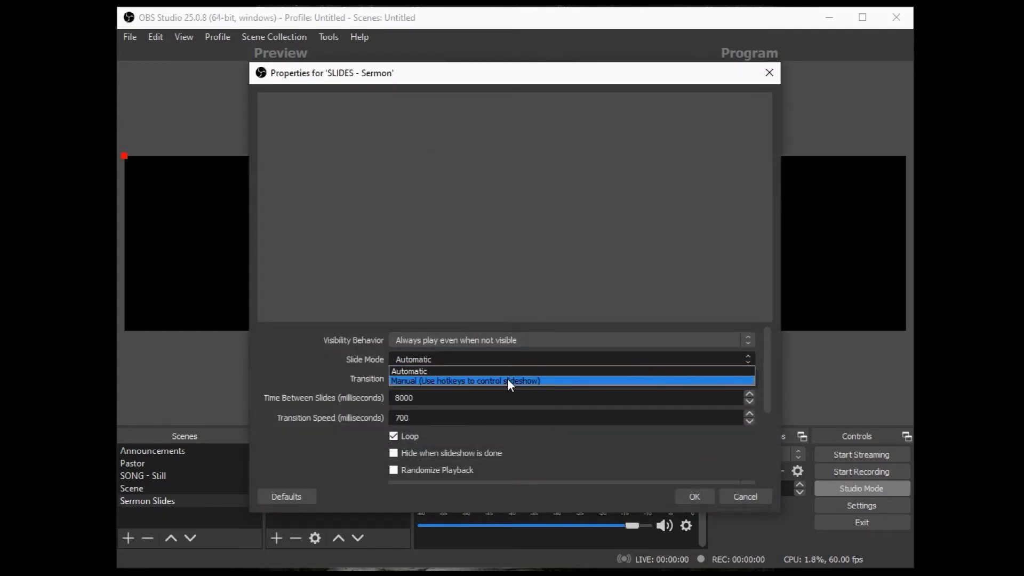
pyautogui.click(508, 380)
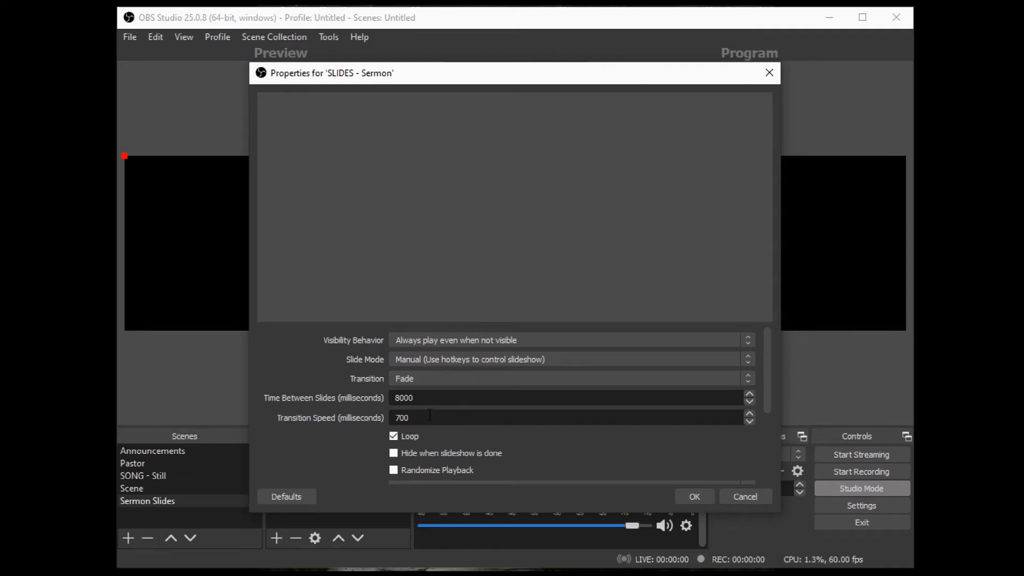
pyautogui.click(394, 436)
# Load Slide1.JPG through Slide4.JPG from the Sermon folder into the slide show and cut the Sermon Slides scene to Program.
pyautogui.scroll(-2, 474, 434)
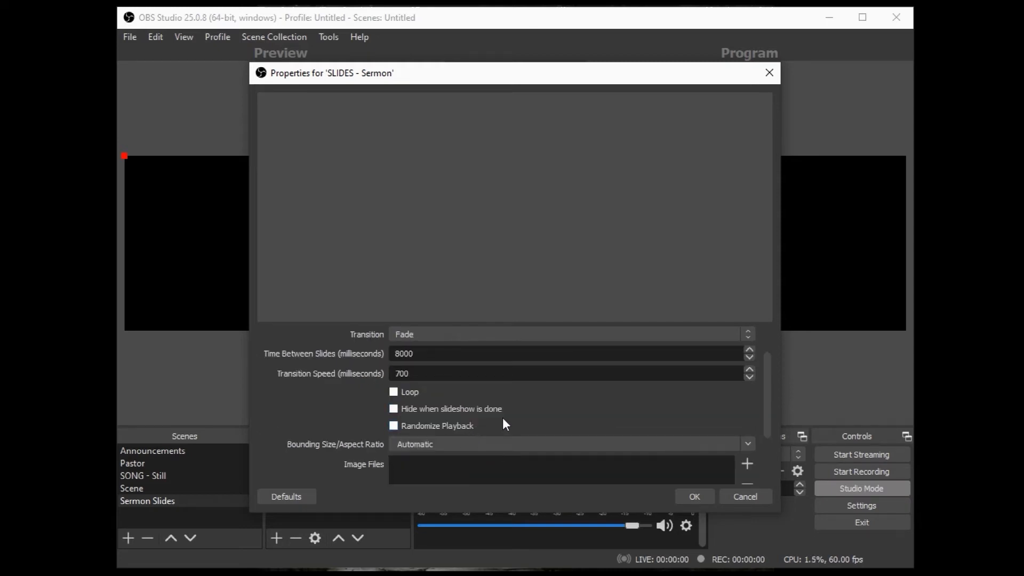
pyautogui.scroll(-2, 505, 424)
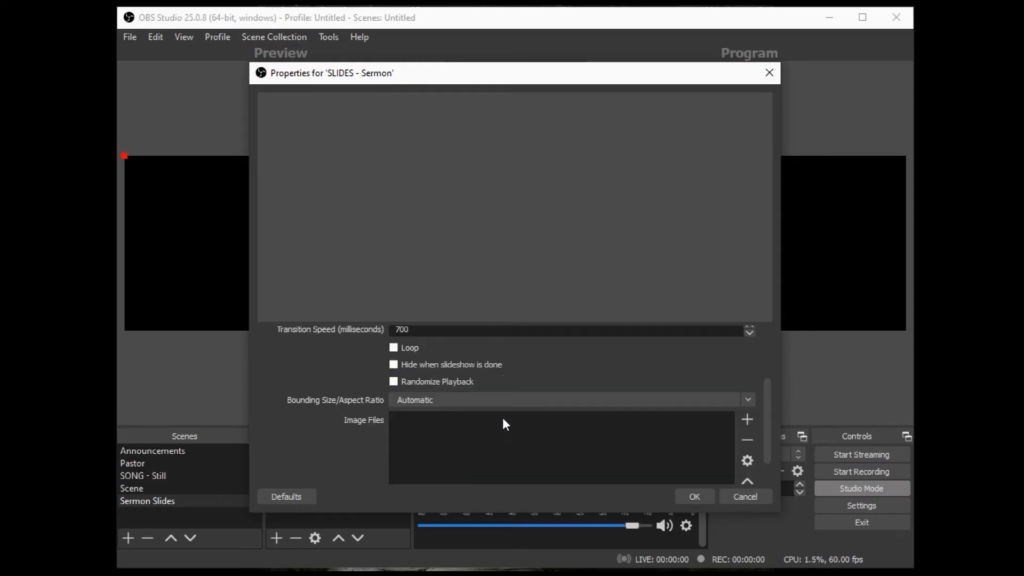
pyautogui.click(740, 424)
pyautogui.click(757, 436)
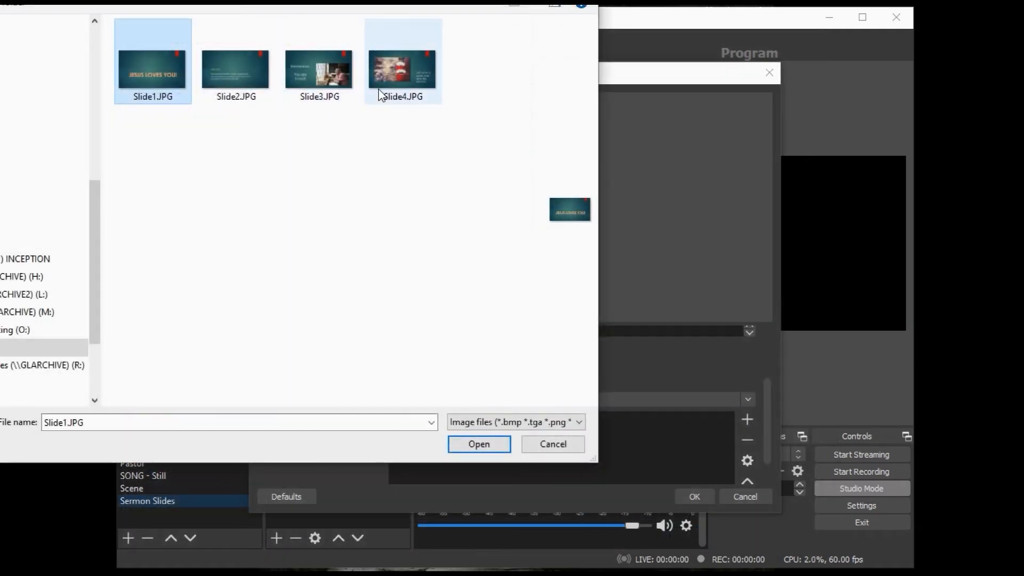
pyautogui.keyDown('shift'); pyautogui.click(379, 93); pyautogui.keyUp('shift')
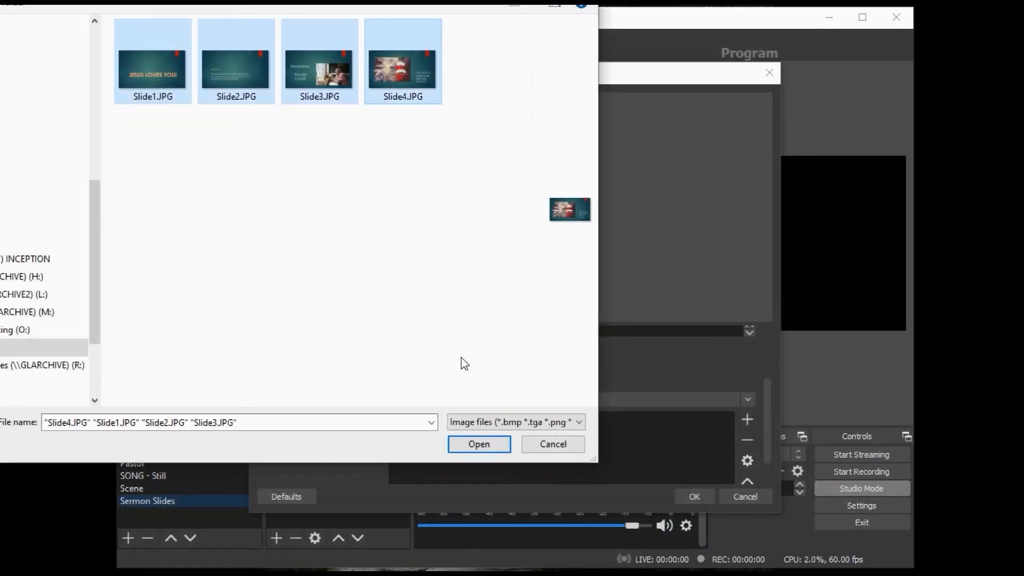
pyautogui.click(480, 443)
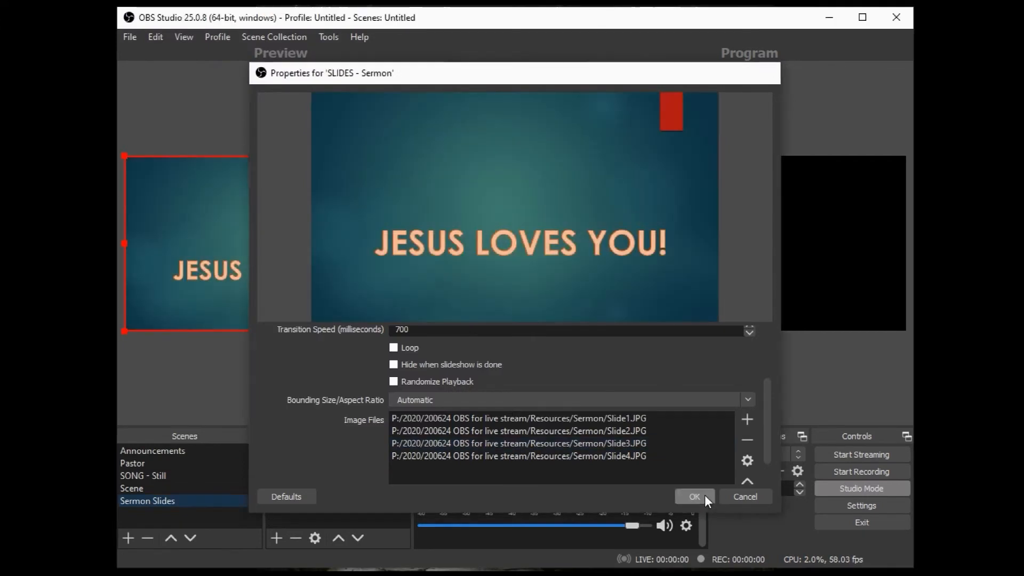
pyautogui.click(703, 495)
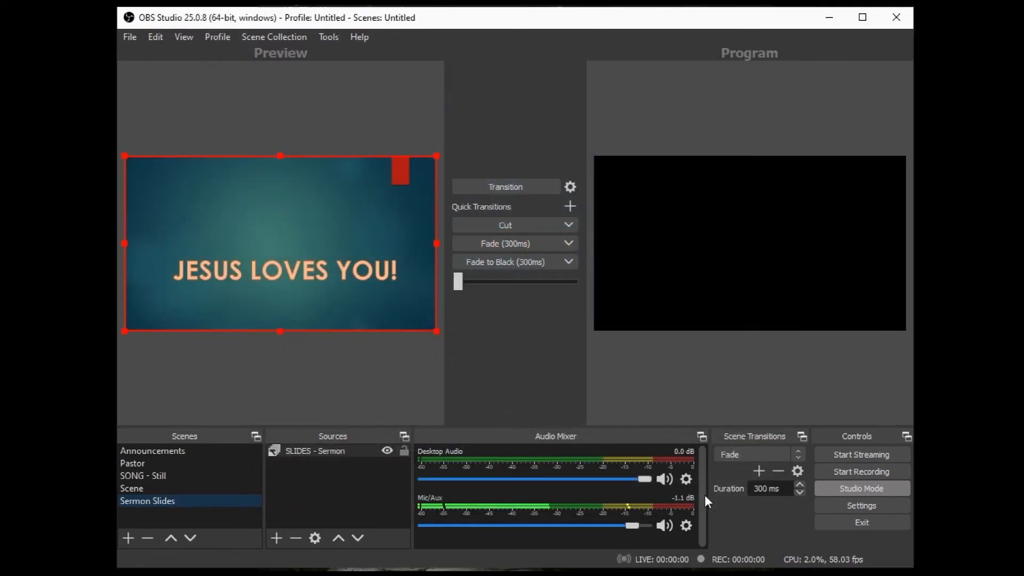
pyautogui.click(514, 219)
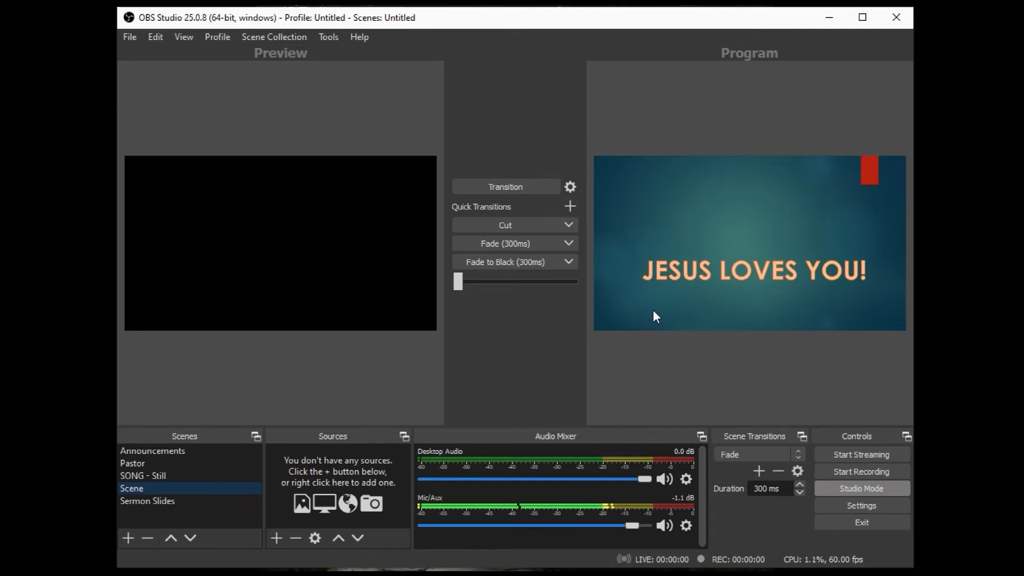
# In the hotkey settings, assign S as the hotkey for switching to the SONG - Still scene.
pyautogui.click(131, 38)
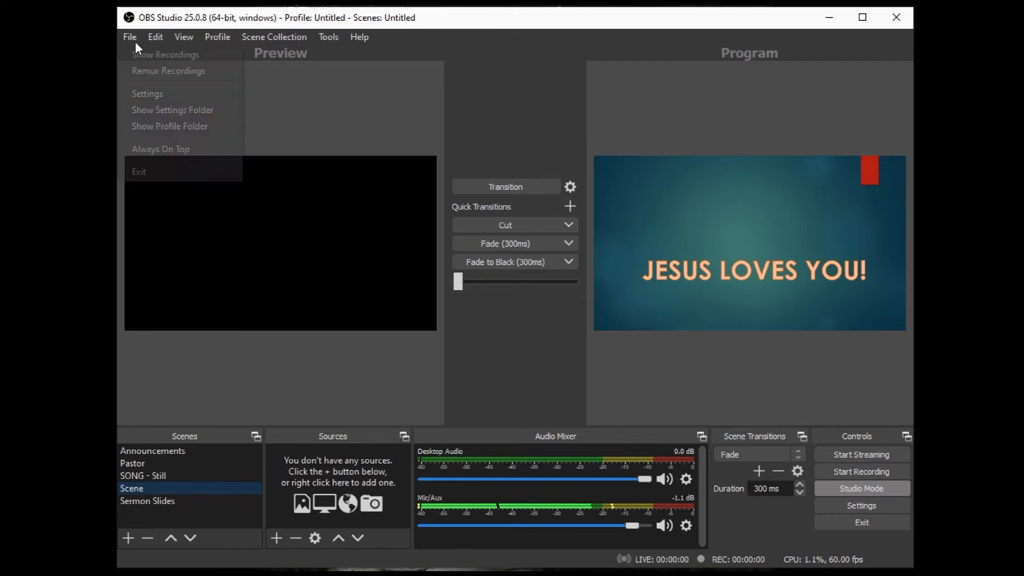
pyautogui.click(171, 95)
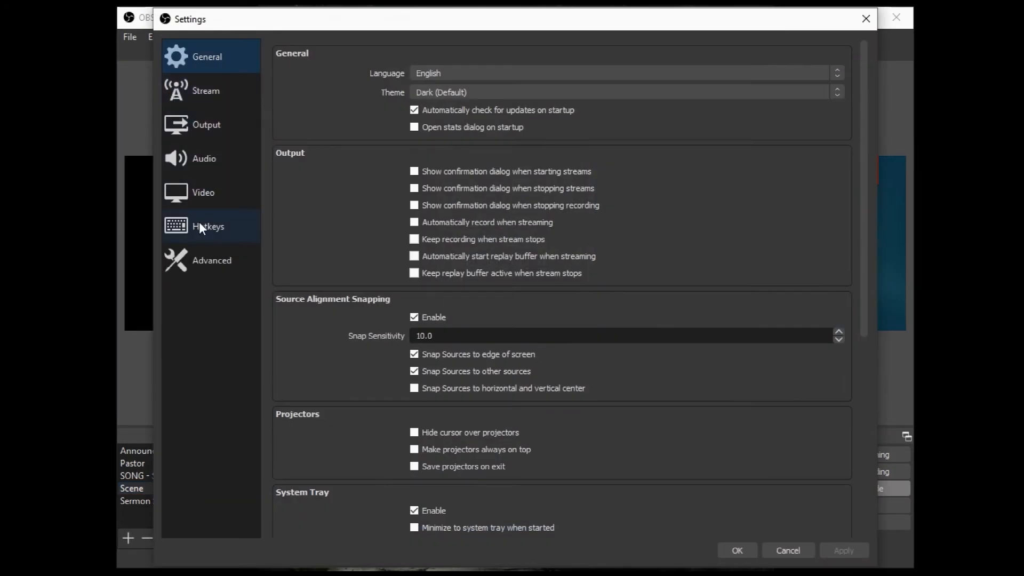
pyautogui.click(200, 228)
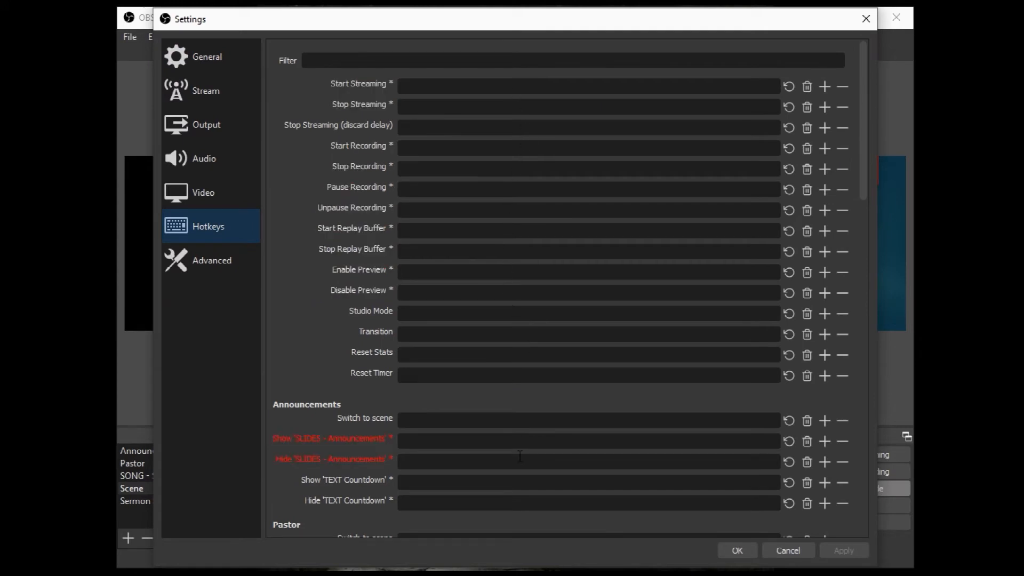
pyautogui.scroll(-3, 520, 455)
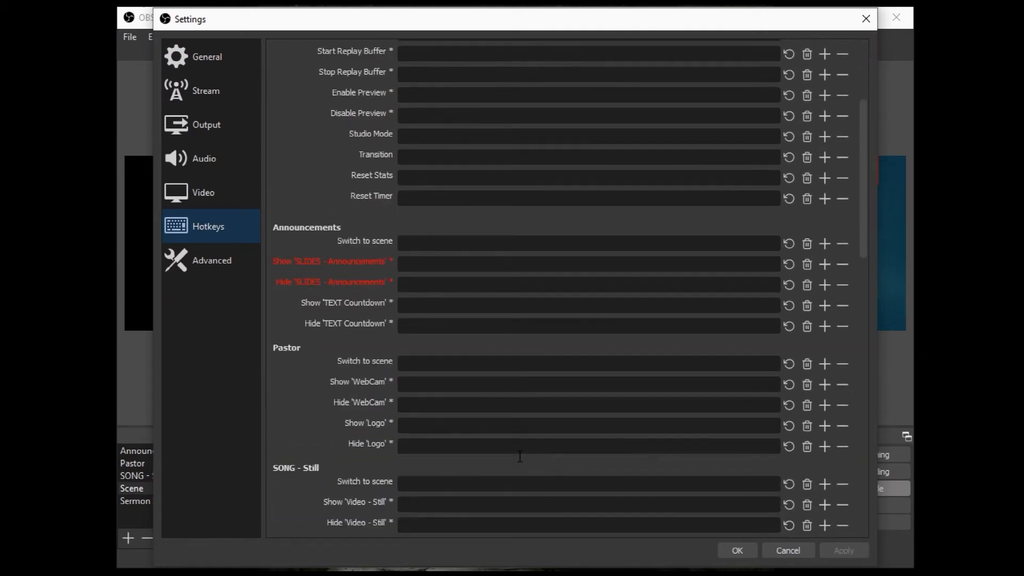
pyautogui.scroll(-1, 525, 449)
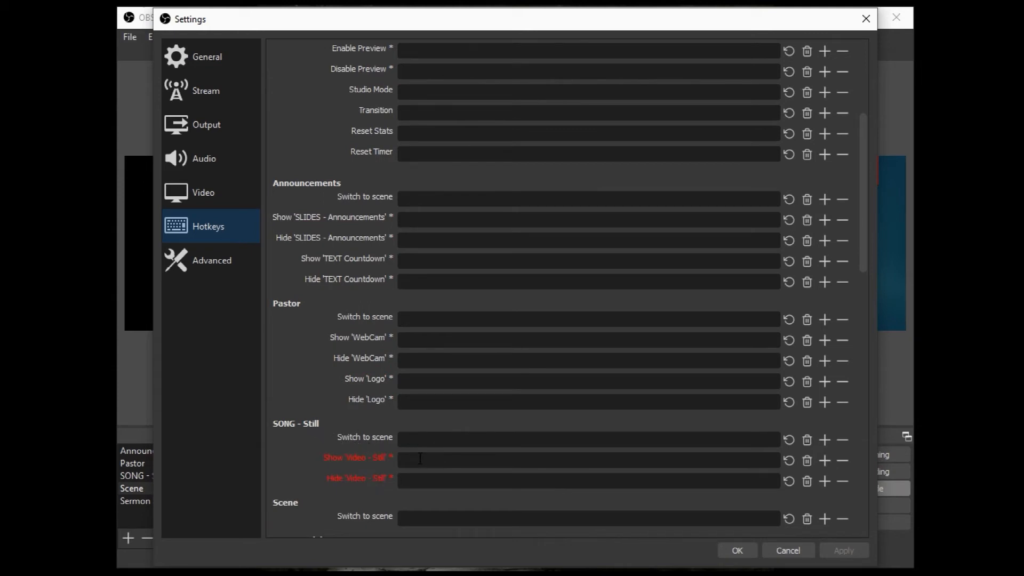
pyautogui.click(428, 438)
pyautogui.press('s')
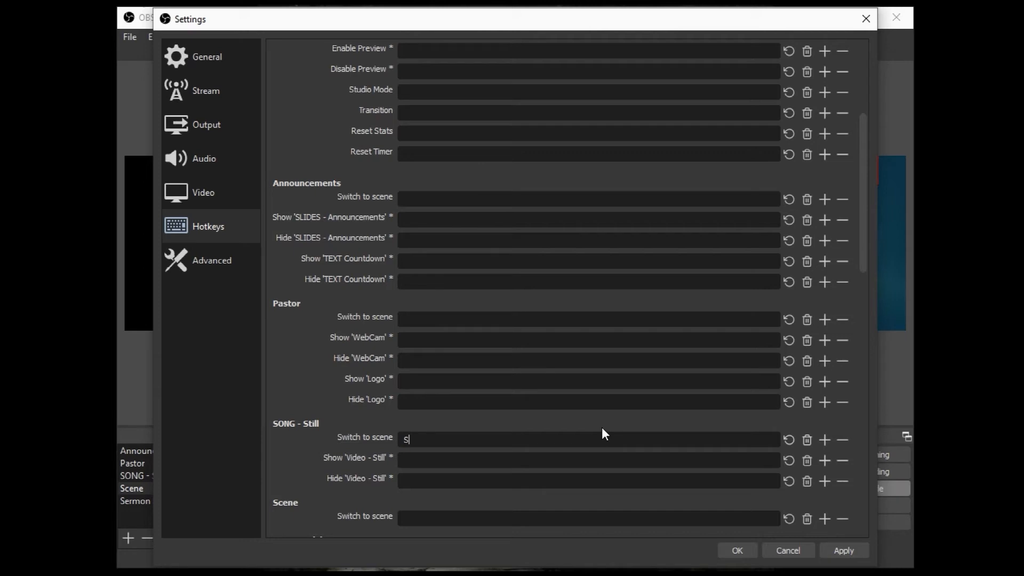
# Assign the Right and Left arrow keys as slide navigation hotkeys for SLIDES - Sermon and save the settings.
pyautogui.scroll(-5, 601, 428)
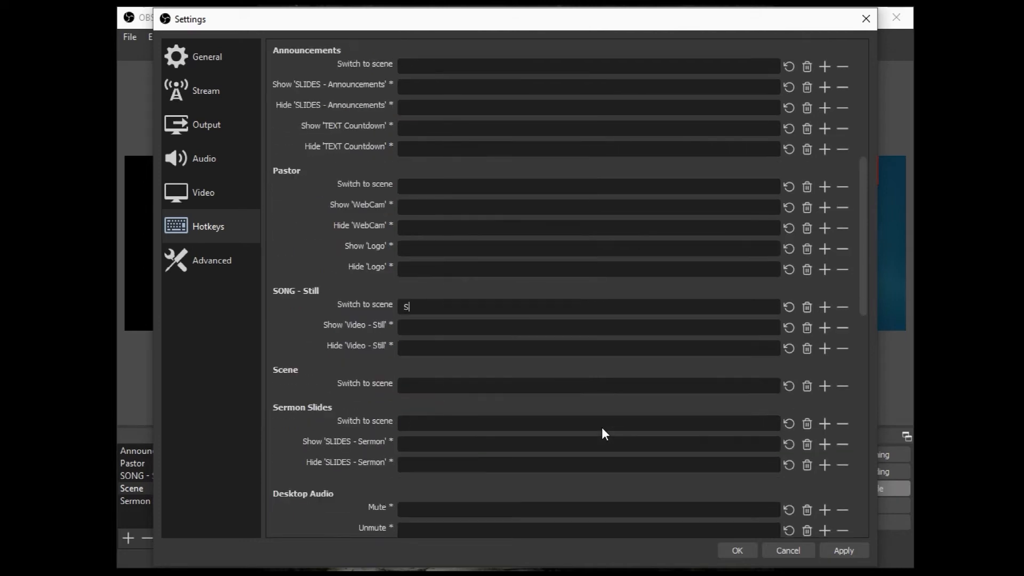
pyautogui.scroll(-8, 602, 428)
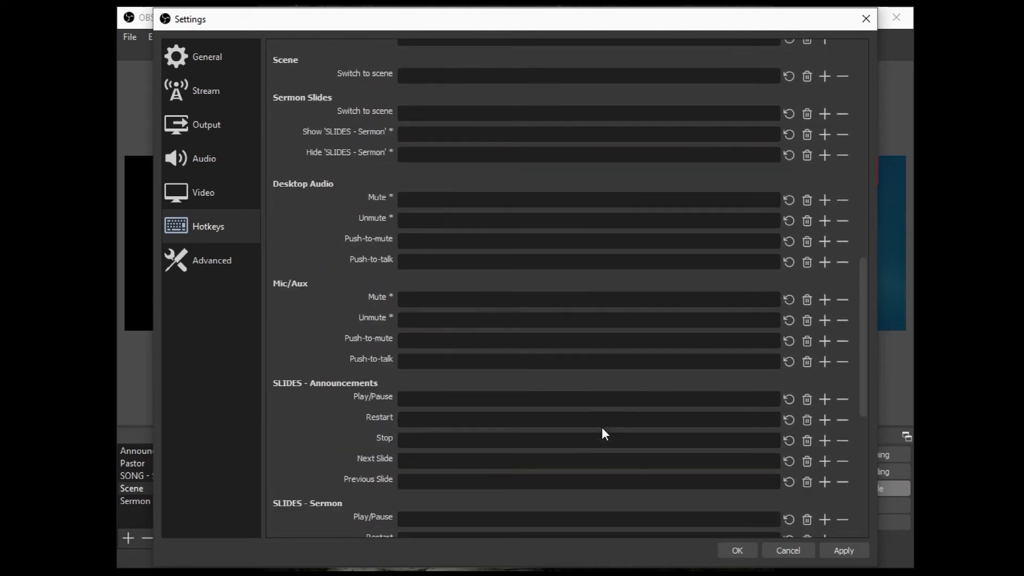
pyautogui.scroll(-4, 602, 429)
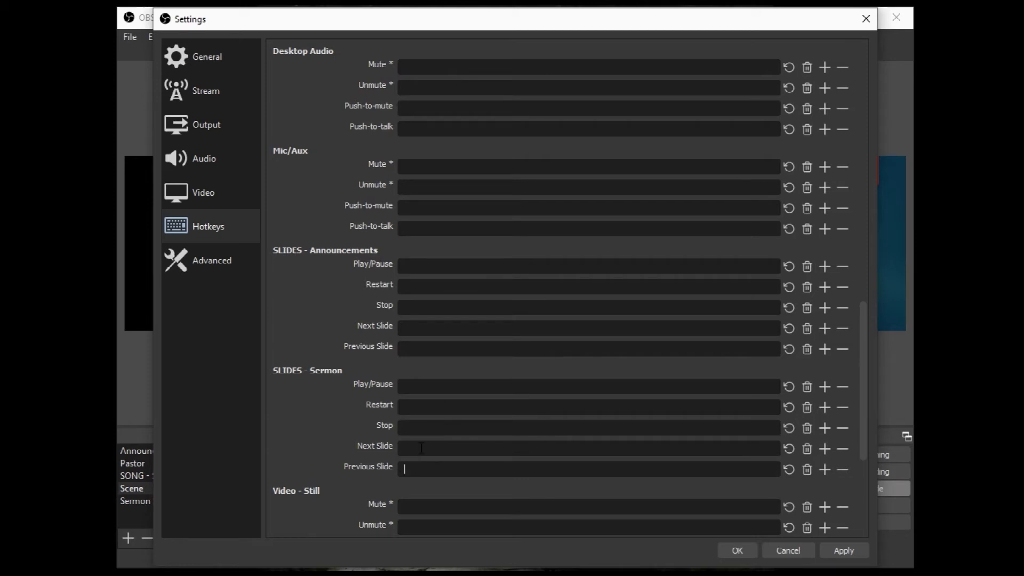
pyautogui.click(436, 406)
pyautogui.press('n')
pyautogui.click(487, 469)
pyautogui.press('Right')
pyautogui.press('Left')
pyautogui.click(737, 550)
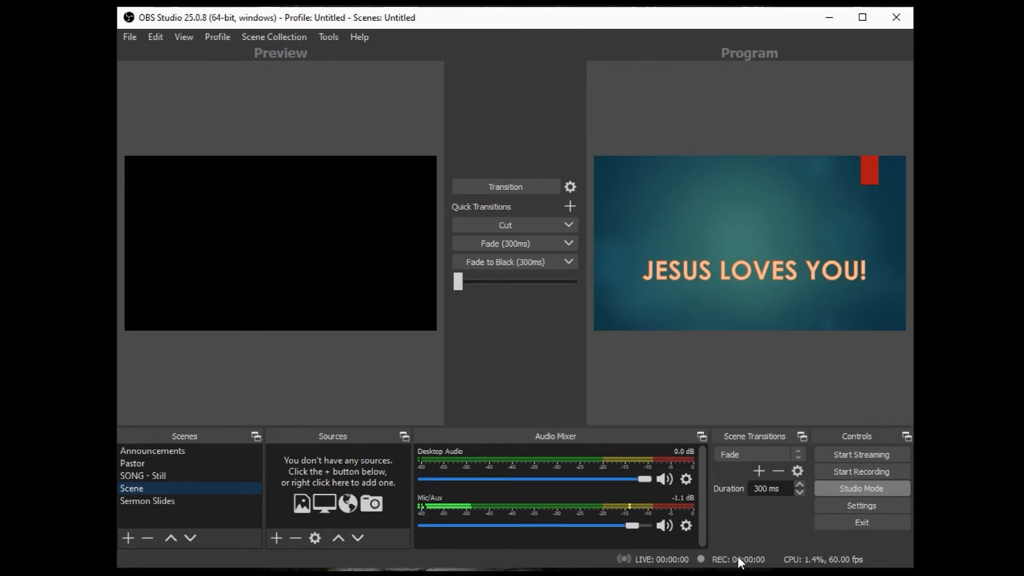
# Cut the Sermon Slides scene to Program, move the scene selection up to SONG - Still, and cut that scene to Program.
pyautogui.click(153, 500)
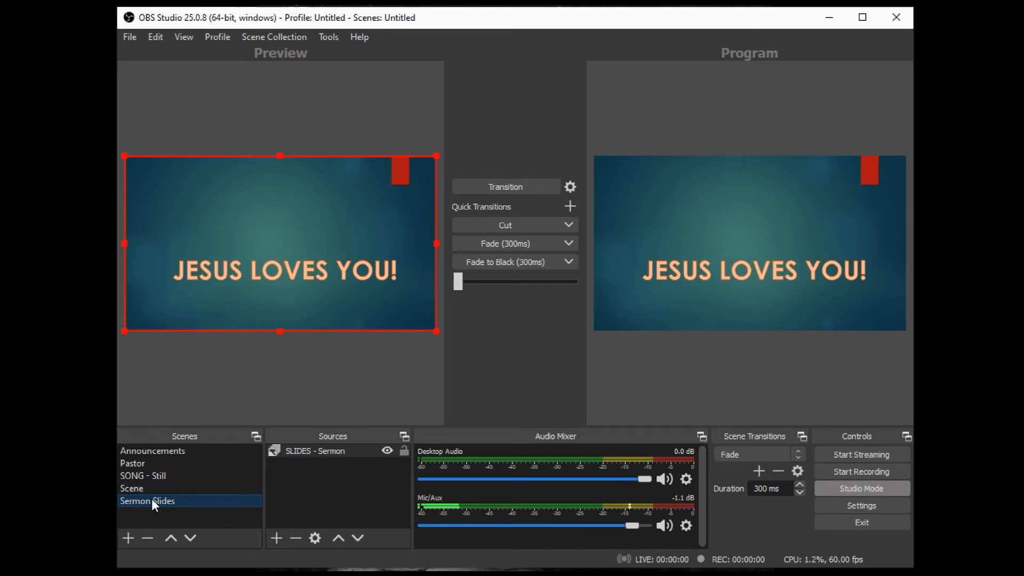
pyautogui.click(500, 221)
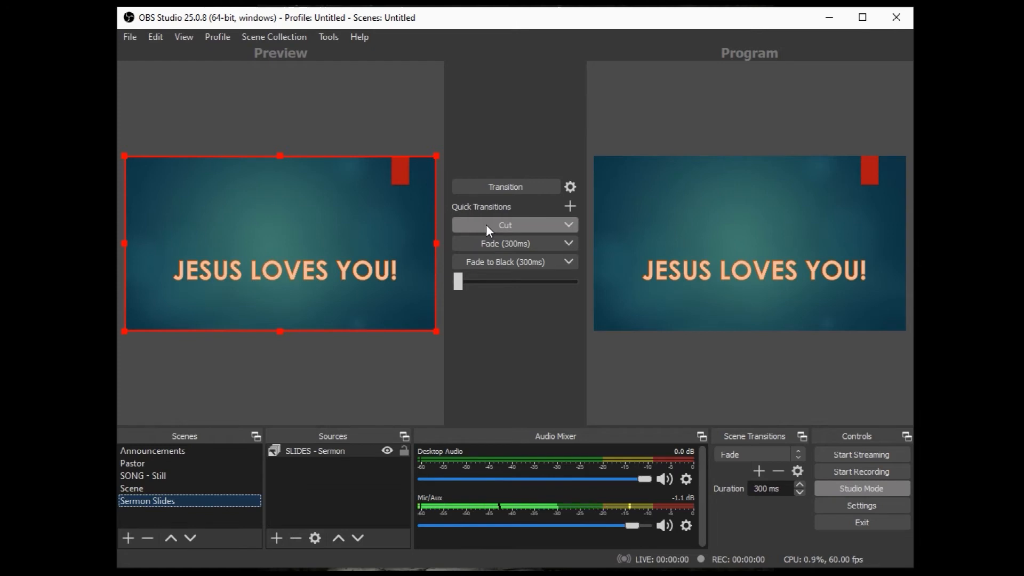
pyautogui.press('Up')
pyautogui.press('Up')
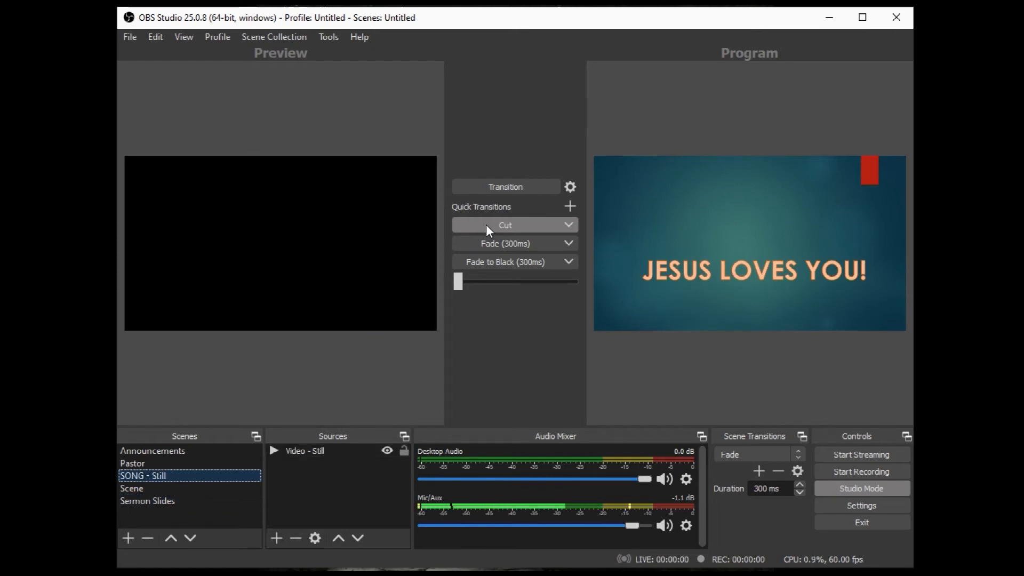
pyautogui.click(485, 225)
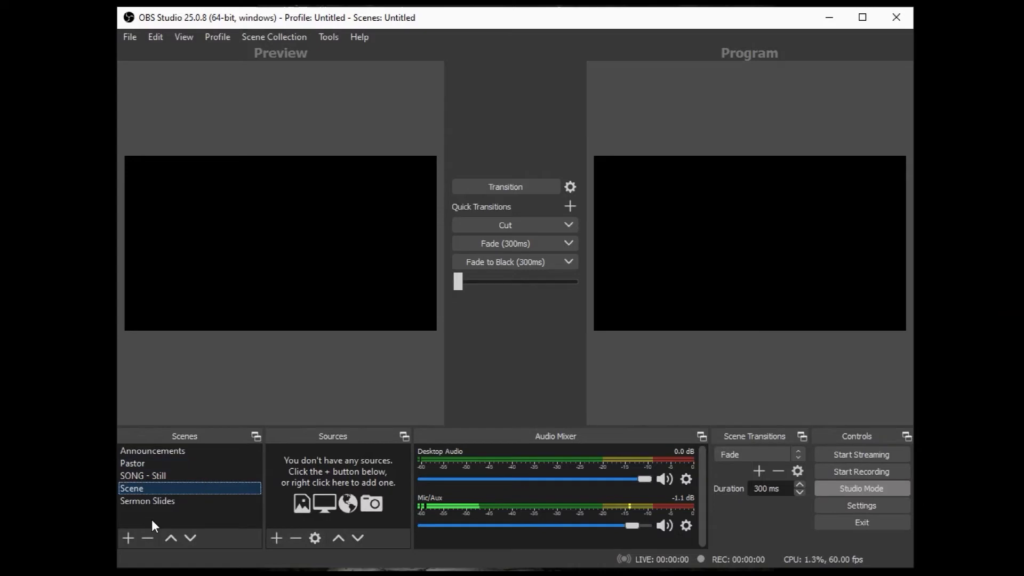
# Add the existing WebCam video capture device as a source in the Sermon Slides scene.
pyautogui.click(196, 502)
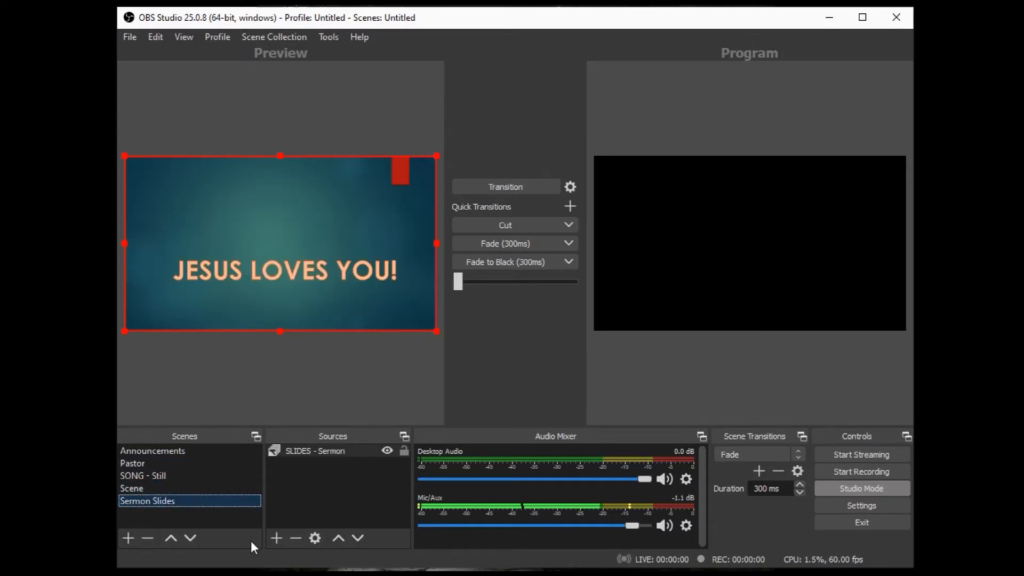
pyautogui.click(276, 538)
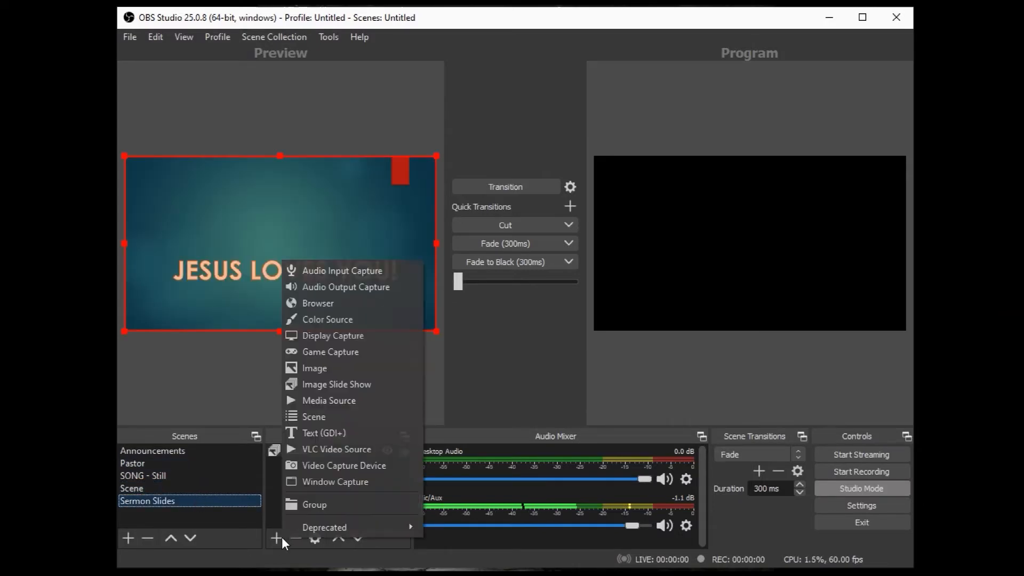
pyautogui.click(346, 466)
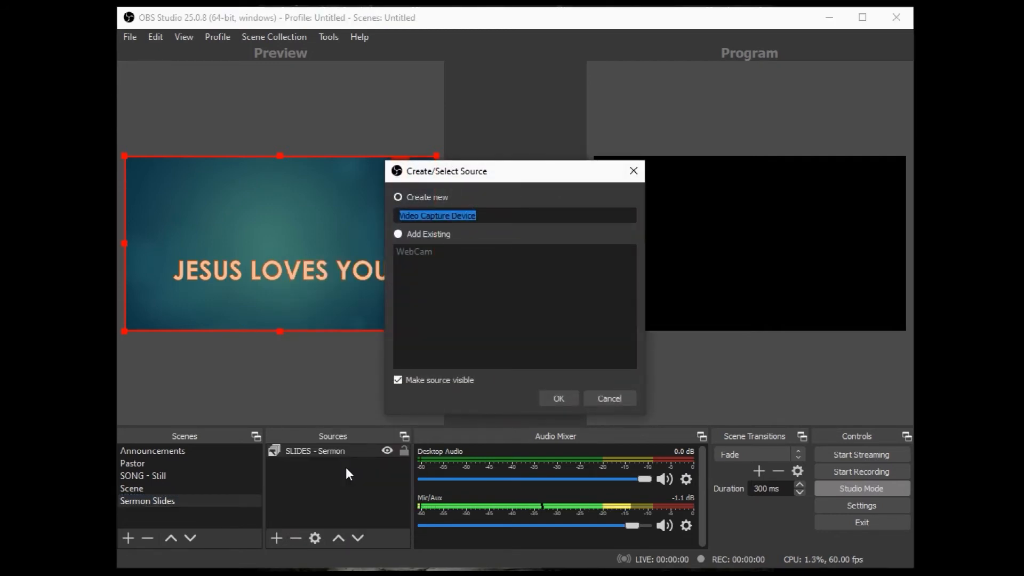
pyautogui.click(399, 233)
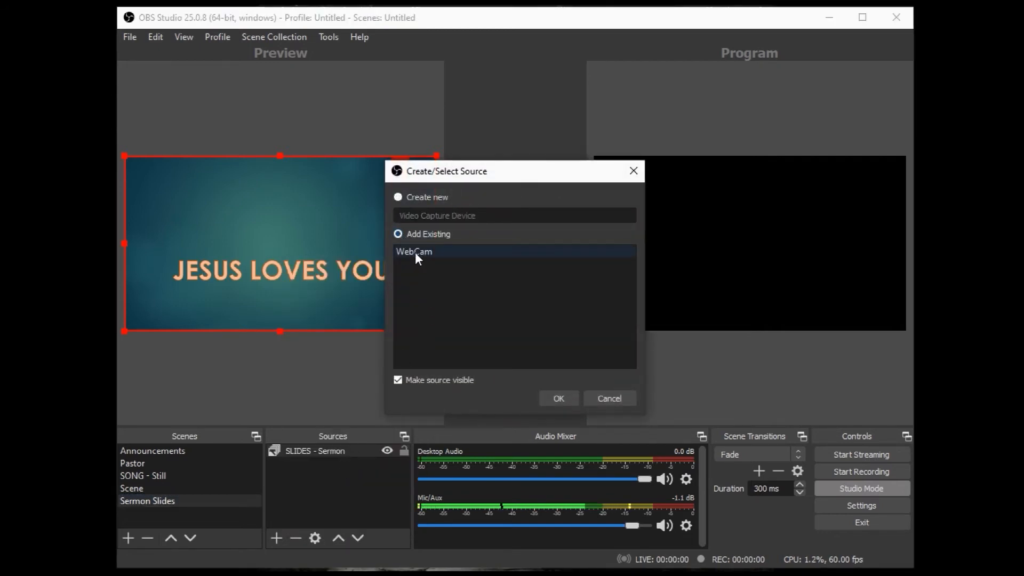
pyautogui.click(418, 251)
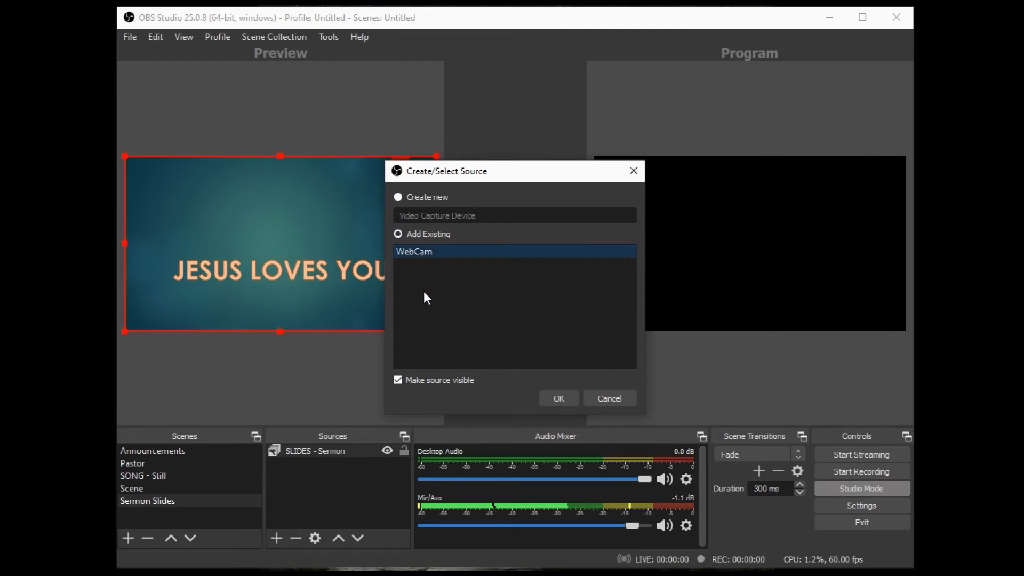
pyautogui.click(567, 401)
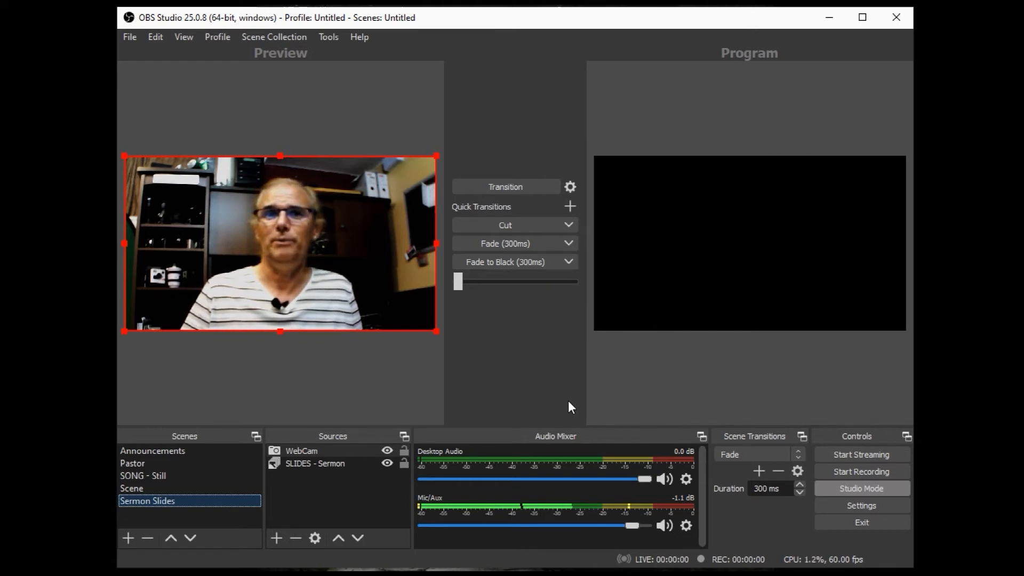
# Shrink the WebCam picture, place it over the slide's upper-right corner, and cut the Sermon Slides scene to Program.
pyautogui.moveTo(122, 157); pyautogui.dragTo(322, 262)
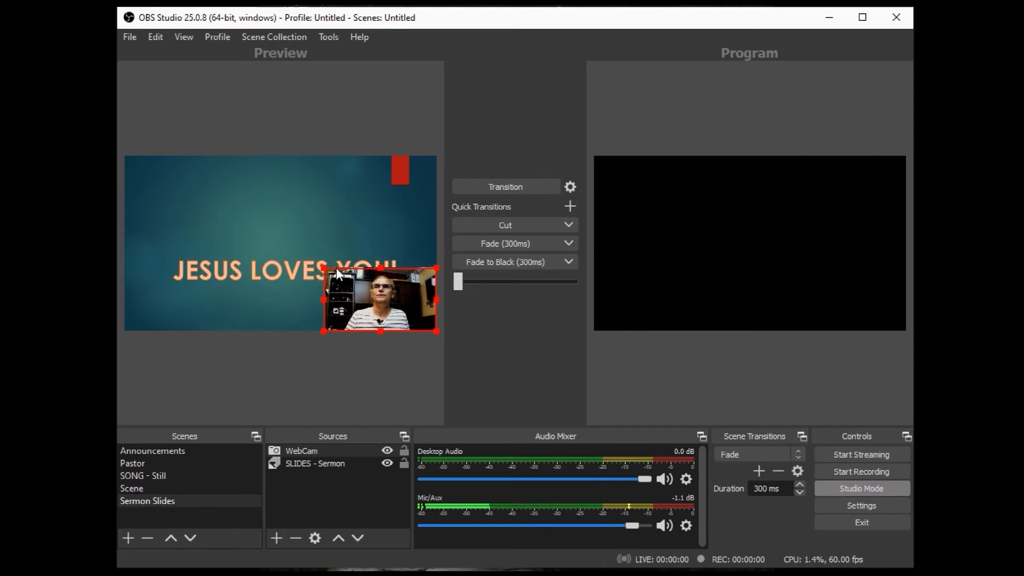
pyautogui.moveTo(374, 296); pyautogui.dragTo(364, 198)
pyautogui.moveTo(313, 235); pyautogui.dragTo(334, 221)
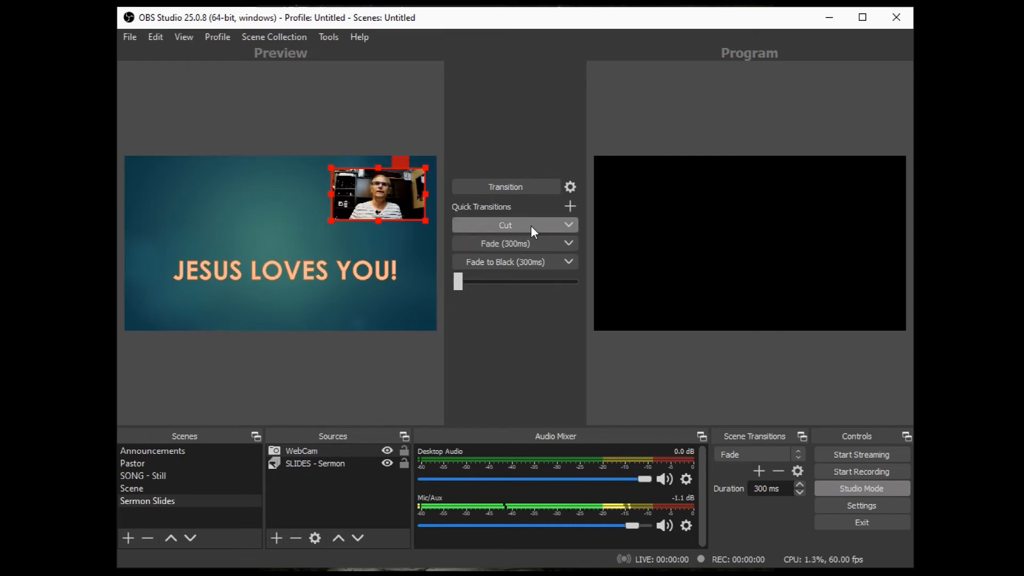
pyautogui.click(531, 226)
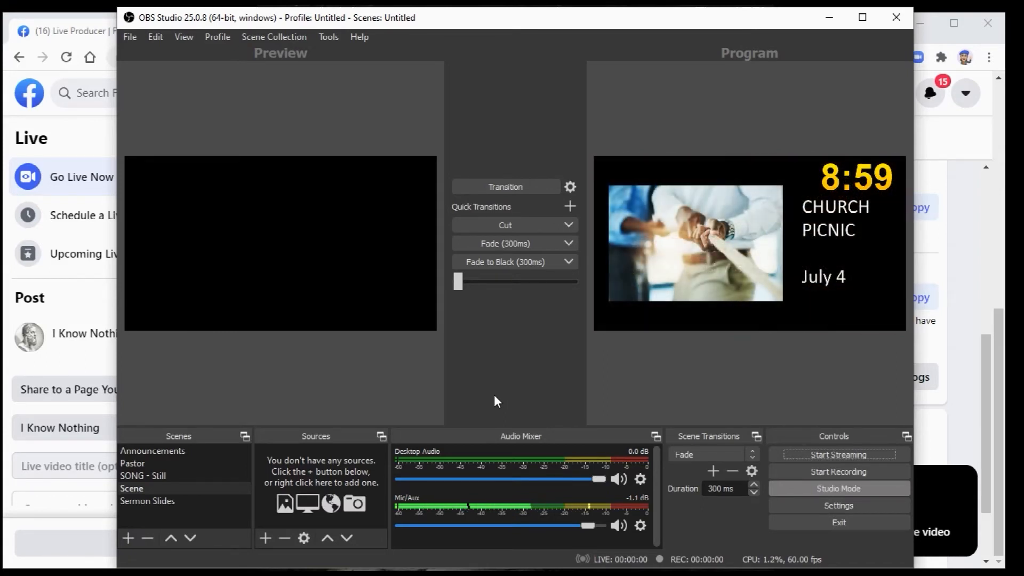
# Cut the Announcements scene to Program and mute the Desktop Audio and Mic/Aux channels.
pyautogui.click(193, 450)
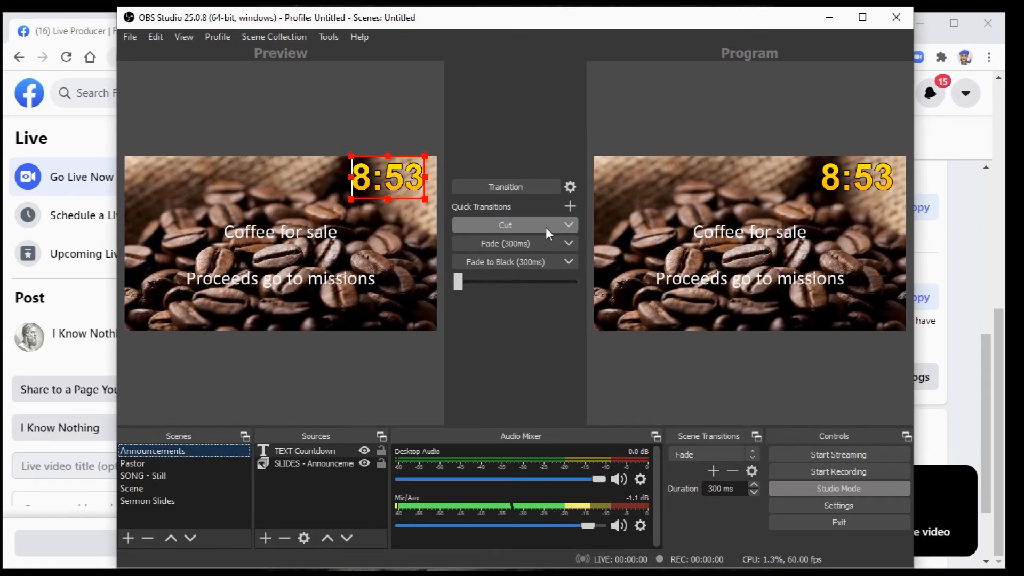
pyautogui.click(546, 227)
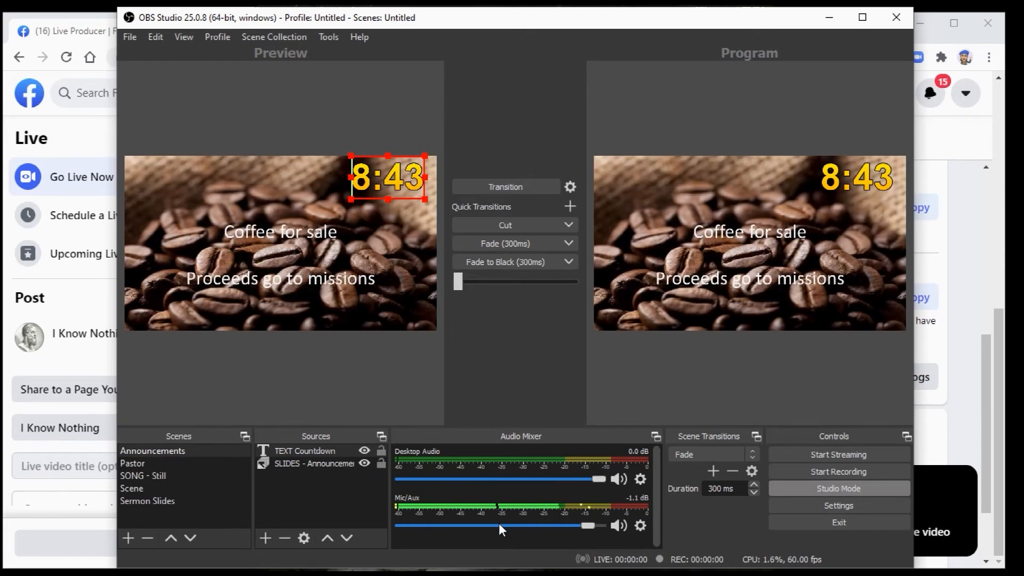
pyautogui.click(620, 477)
pyautogui.click(619, 526)
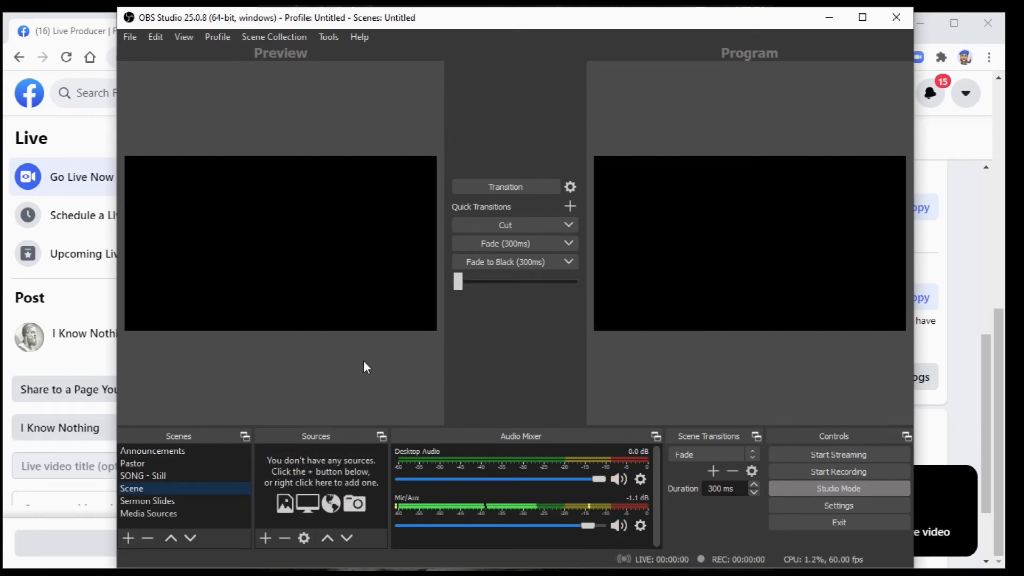
pyautogui.click(187, 454)
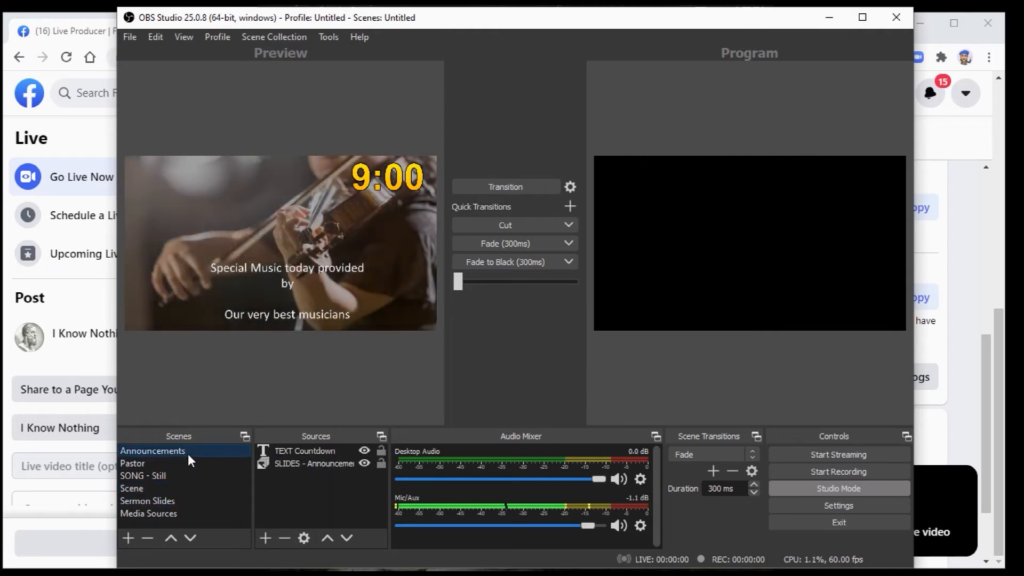
pyautogui.click(264, 540)
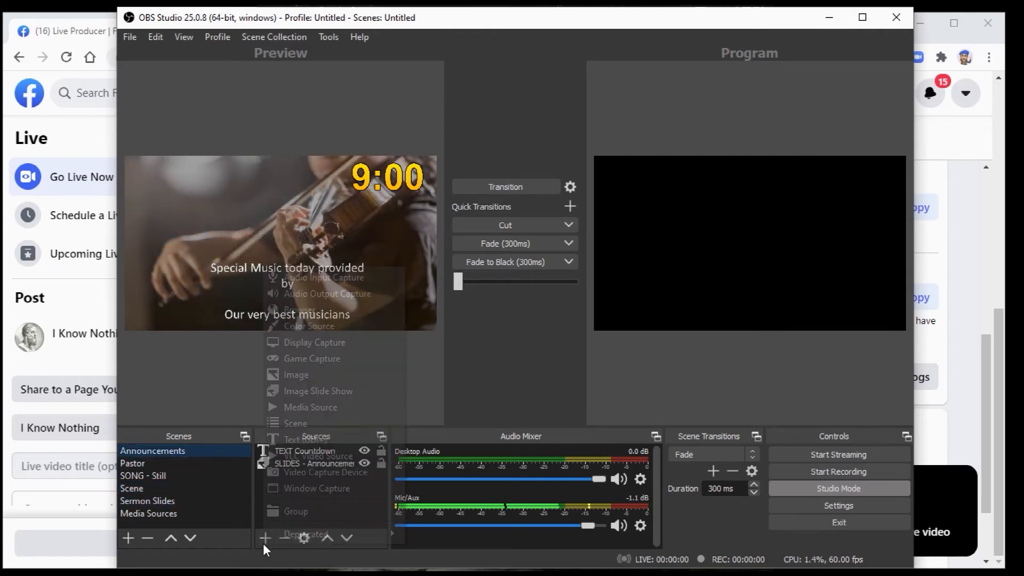
pyautogui.click(313, 405)
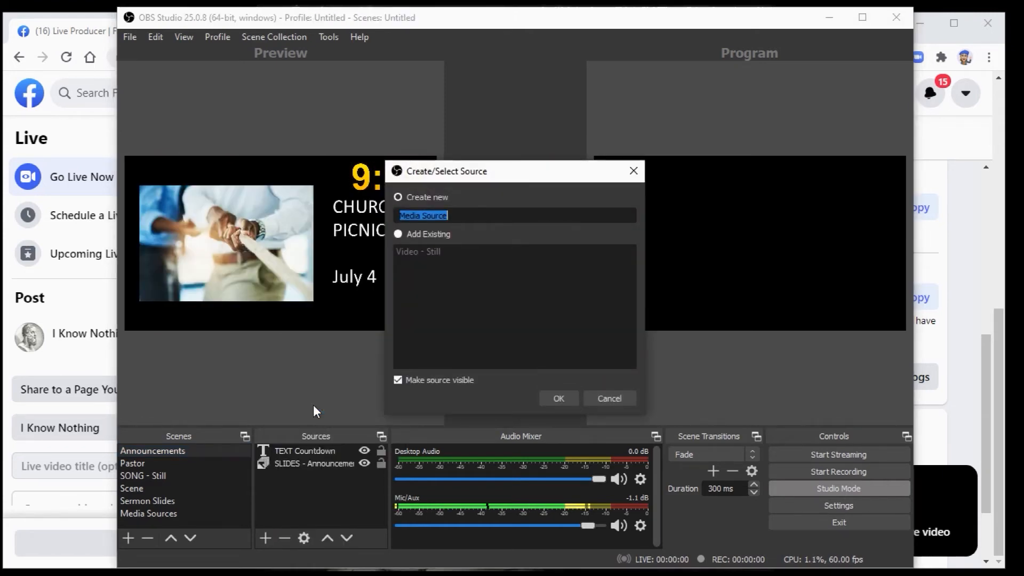
pyautogui.write('s')
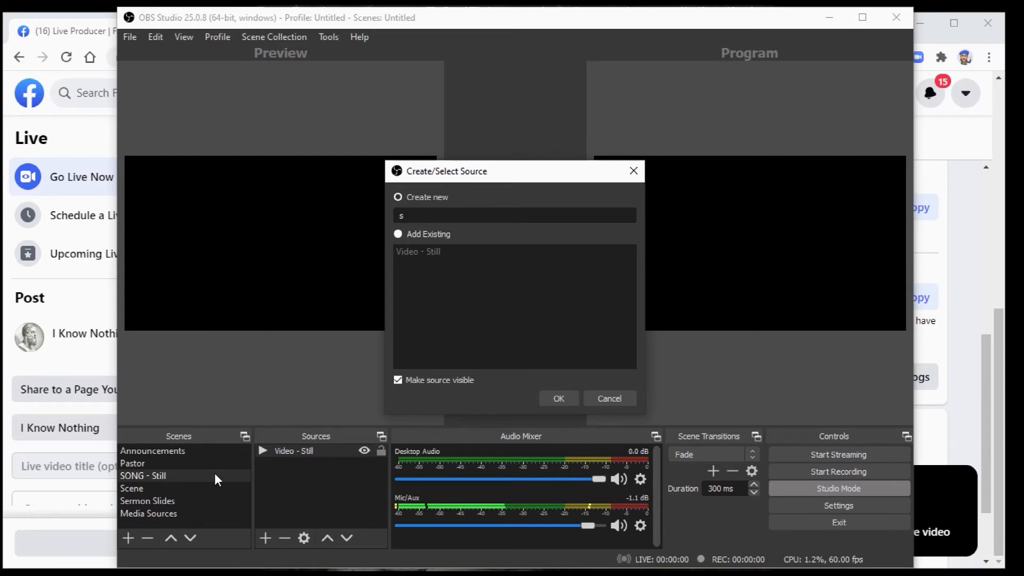
pyautogui.click(631, 404)
# Add a new media source named Intro Net to the Announcements scene.
pyautogui.click(193, 451)
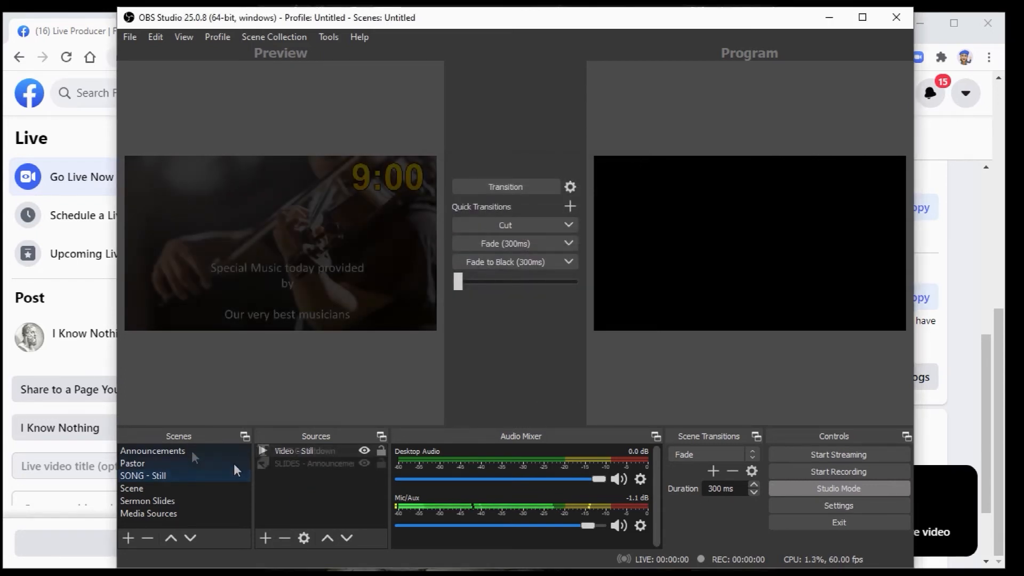
pyautogui.click(261, 537)
pyautogui.click(306, 397)
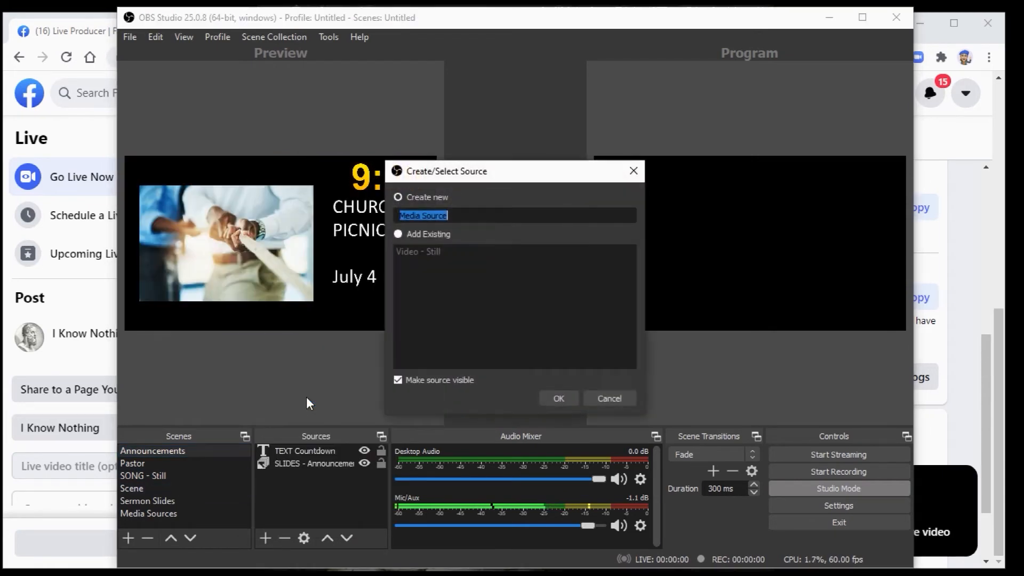
pyautogui.press('BackSpace')
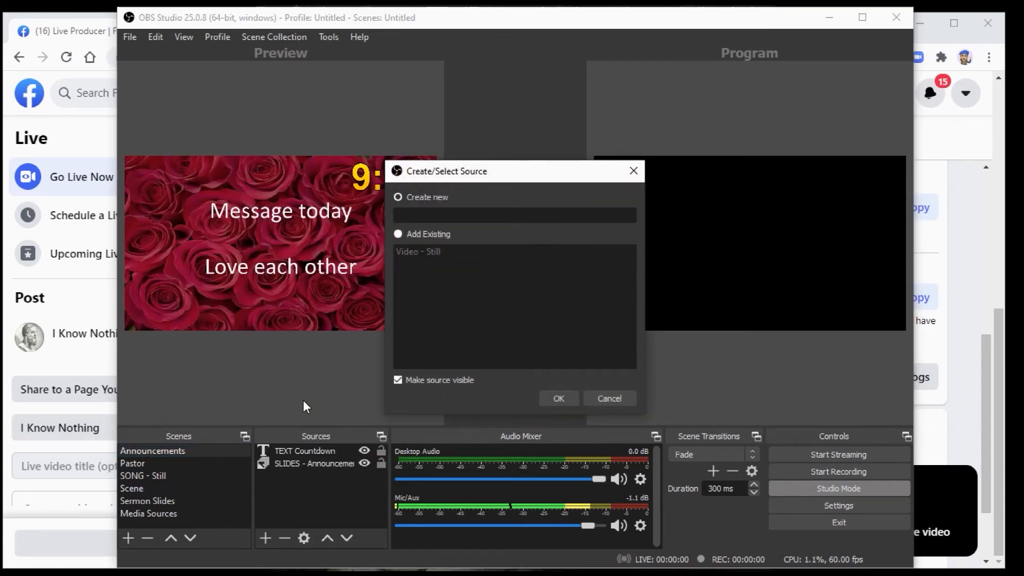
pyautogui.write('Intro ')
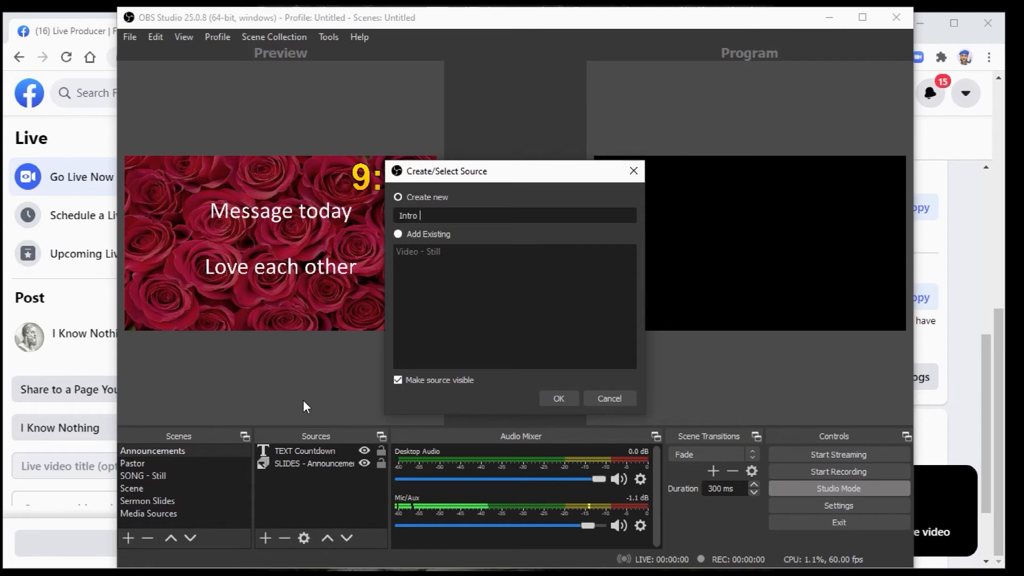
pyautogui.write('Net')
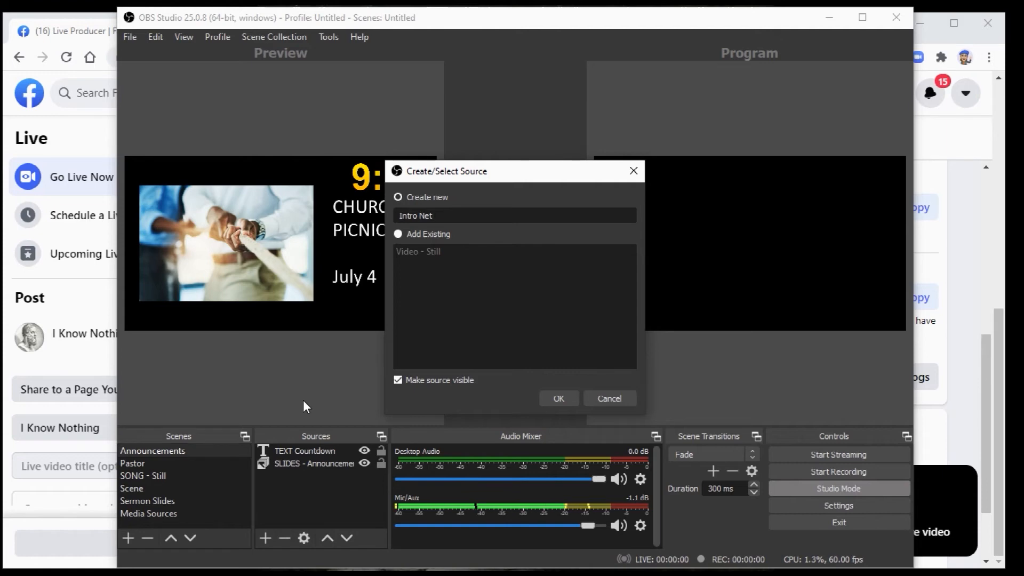
pyautogui.click(558, 397)
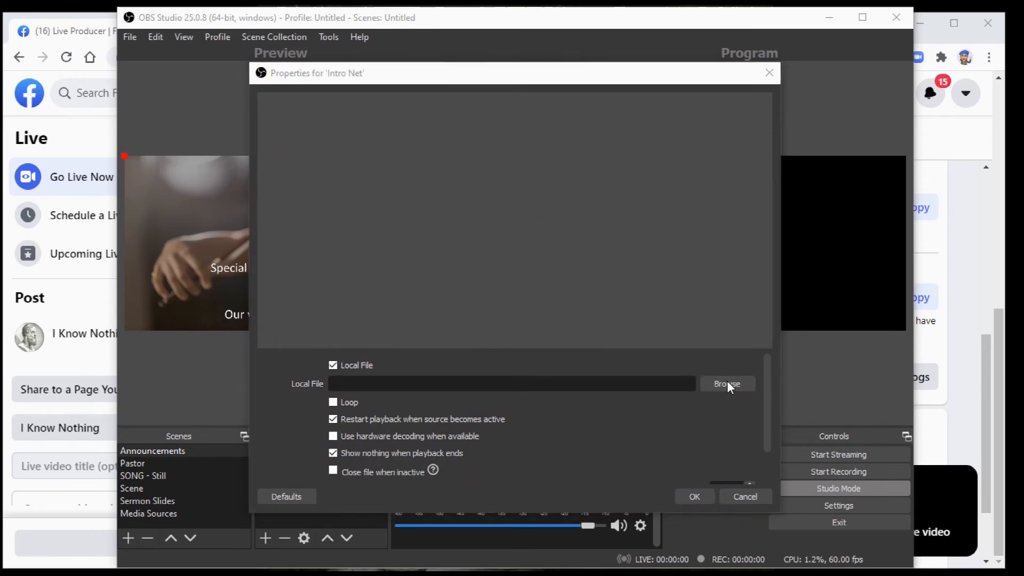
# Load Safety_Net.mp3 as the local file for Intro Net, turn on looping and accept the source properties.
pyautogui.click(728, 385)
pyautogui.click(187, 104)
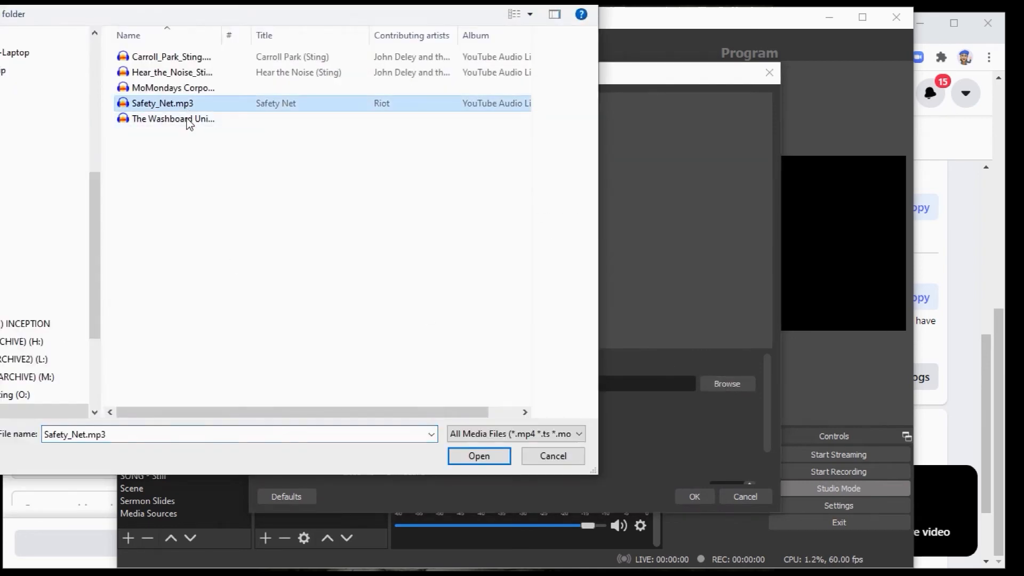
pyautogui.click(483, 456)
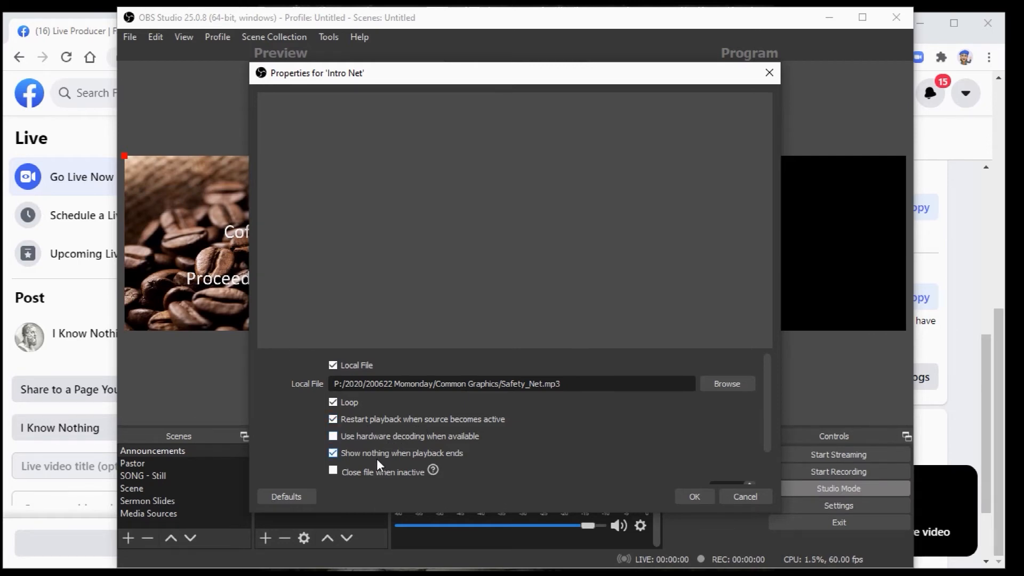
pyautogui.scroll(-2, 481, 472)
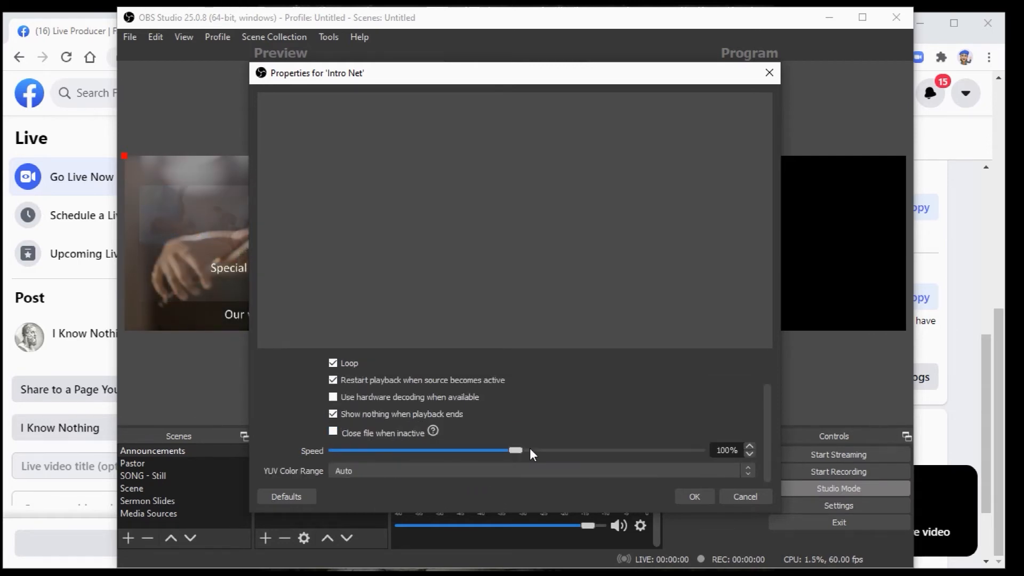
pyautogui.click(704, 501)
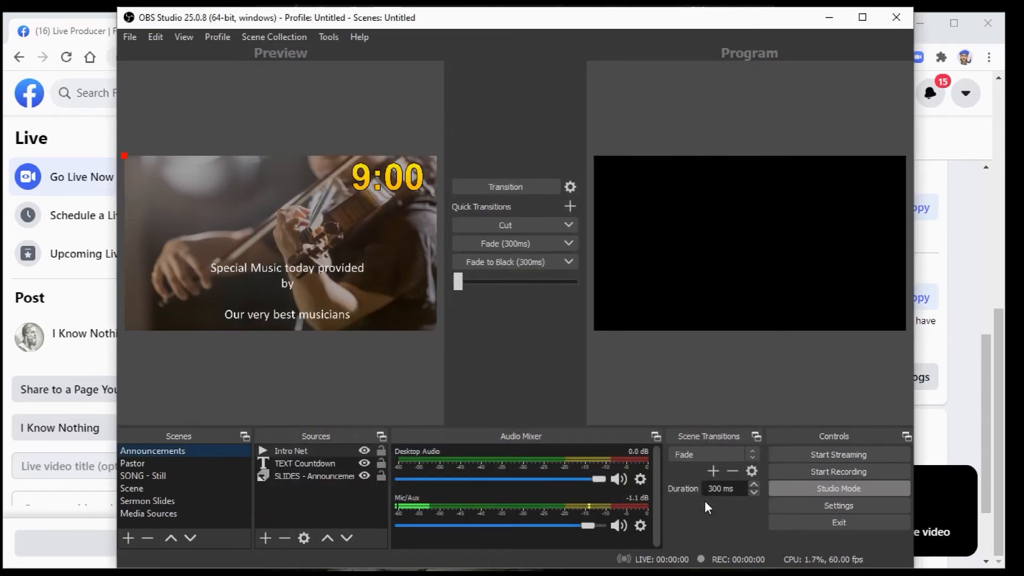
# Cut the Announcements scene with its music to Program and lower the Intro Net volume to -9.7 dB.
pyautogui.click(327, 450)
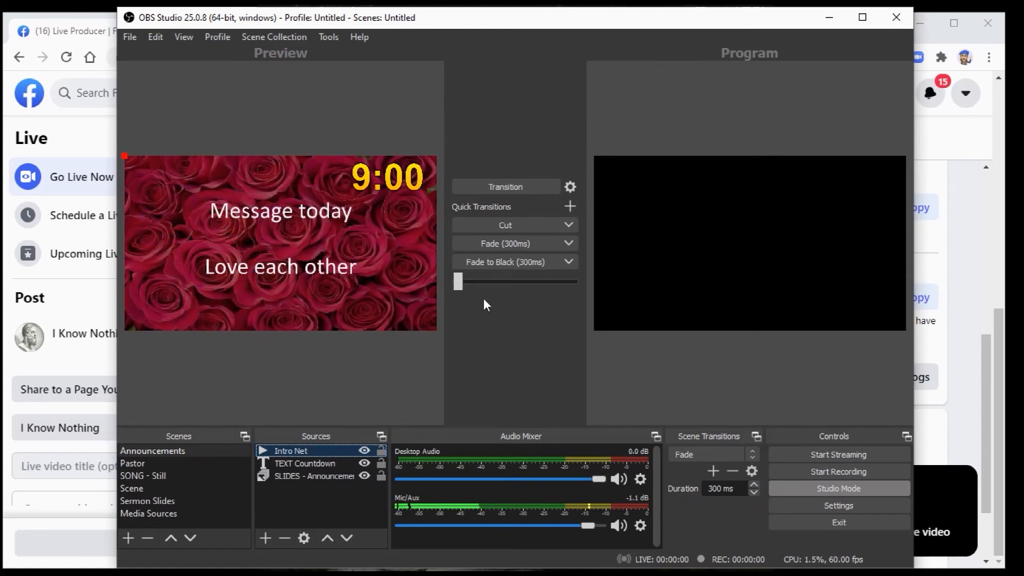
pyautogui.click(510, 228)
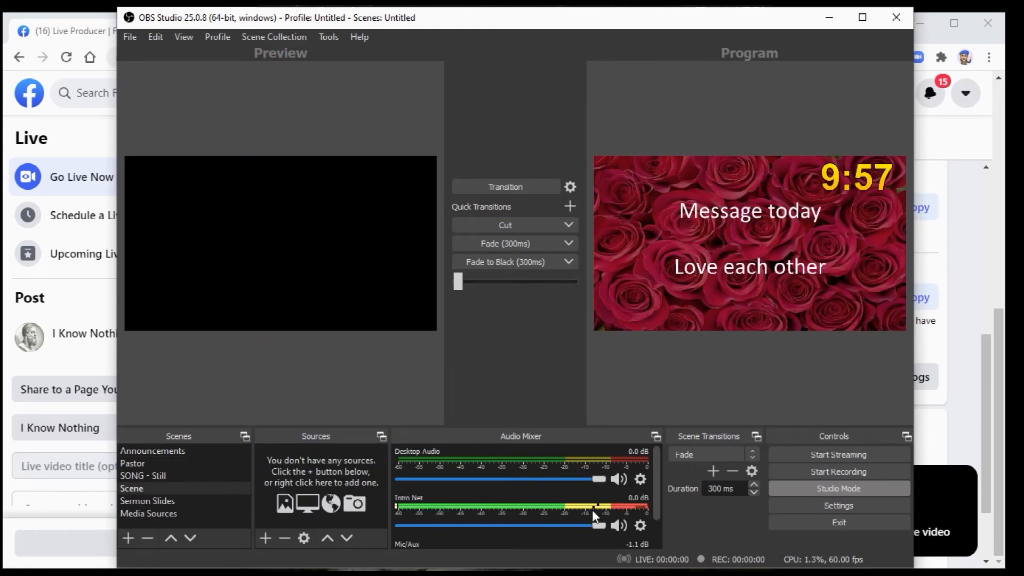
pyautogui.moveTo(599, 523); pyautogui.dragTo(532, 526)
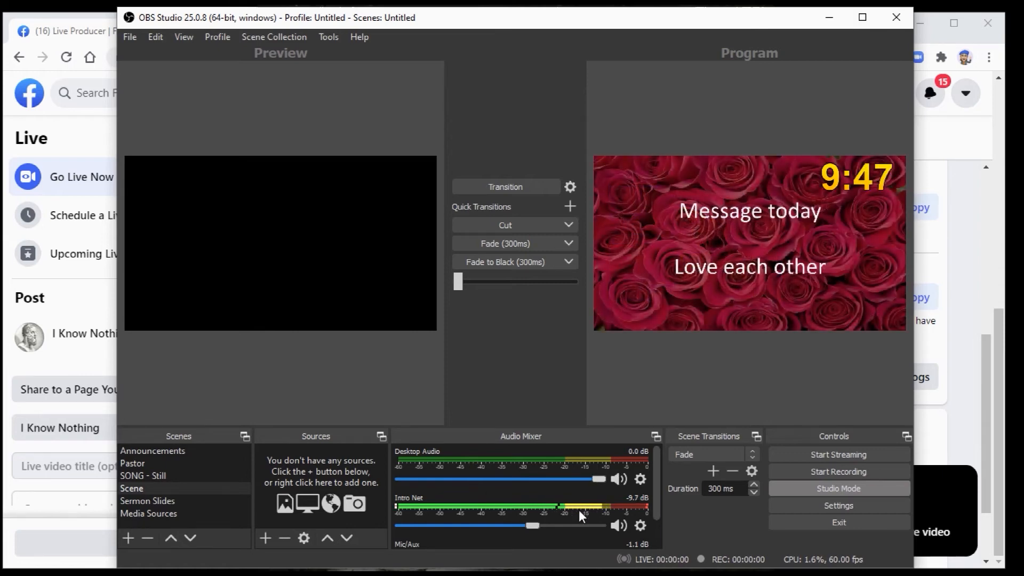
# Mute Mic/Aux and Desktop Audio in the mixer, leaving Intro Net as the active audio.
pyautogui.moveTo(655, 494); pyautogui.dragTo(663, 532)
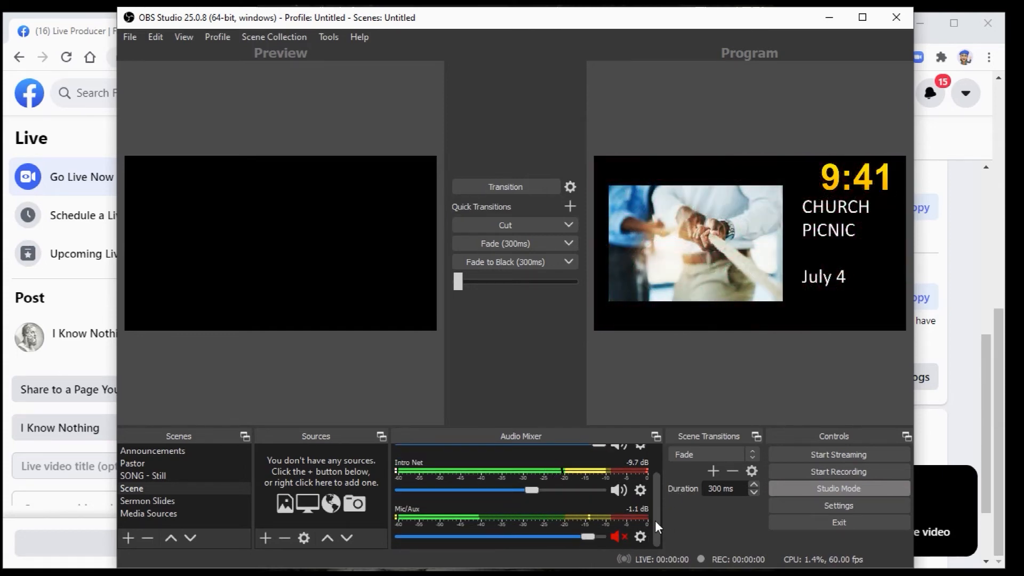
pyautogui.moveTo(655, 520); pyautogui.dragTo(658, 481)
pyautogui.click(617, 480)
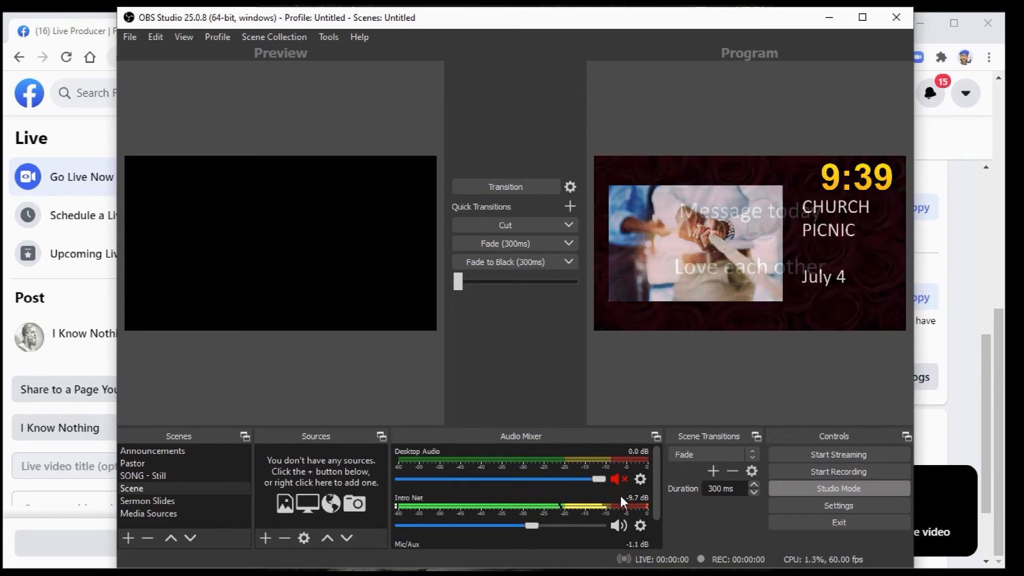
# Cut the Pastor scene to Program, unmute Mic/Aux and mute the WebCam audio.
pyautogui.moveTo(660, 469); pyautogui.dragTo(657, 501)
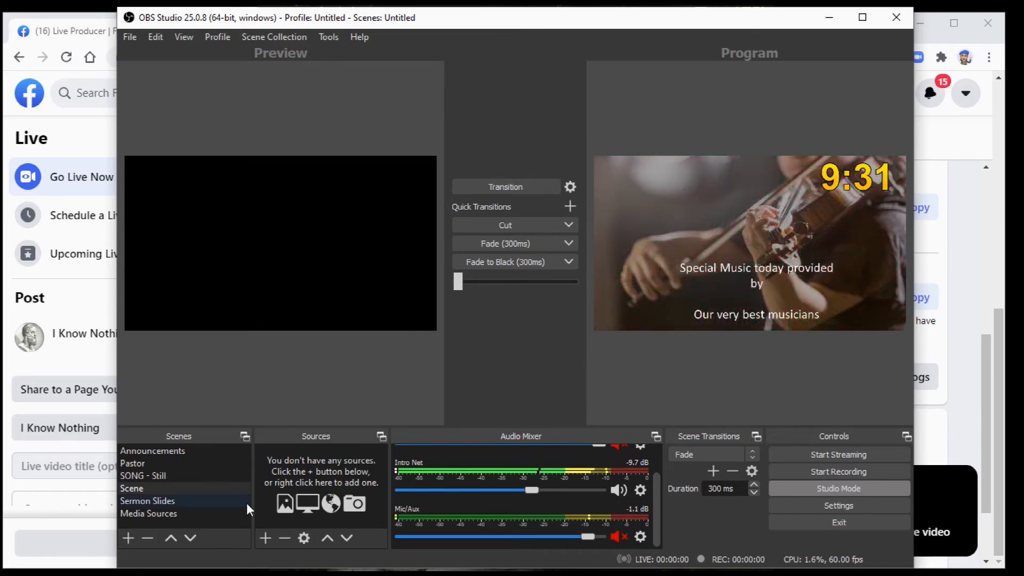
pyautogui.click(166, 464)
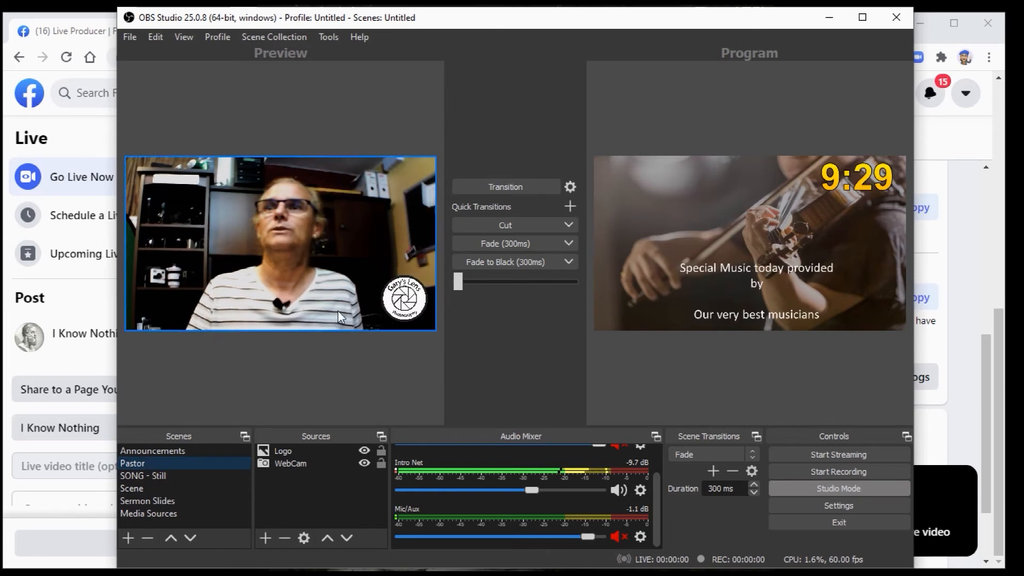
pyautogui.click(493, 225)
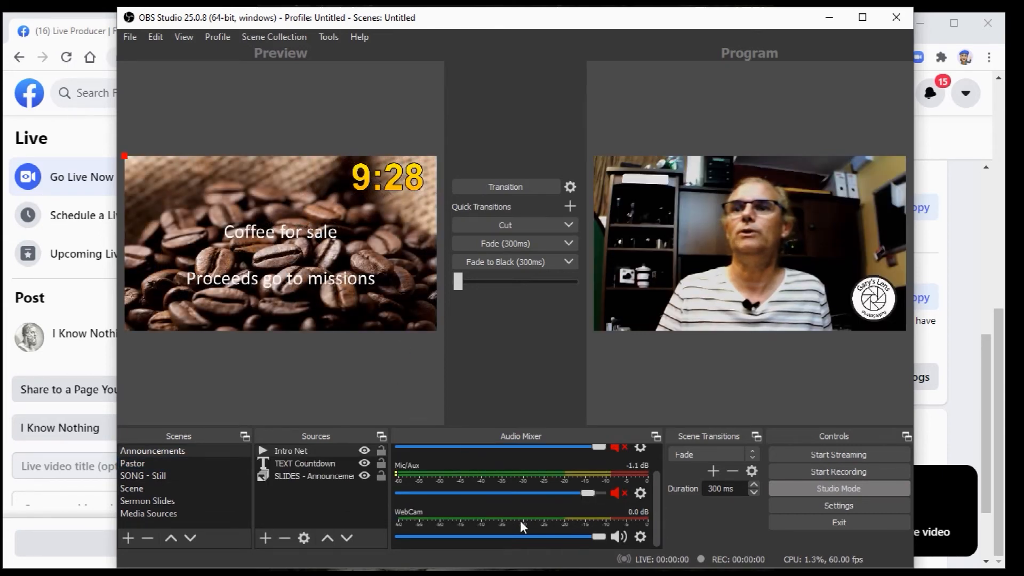
pyautogui.click(617, 491)
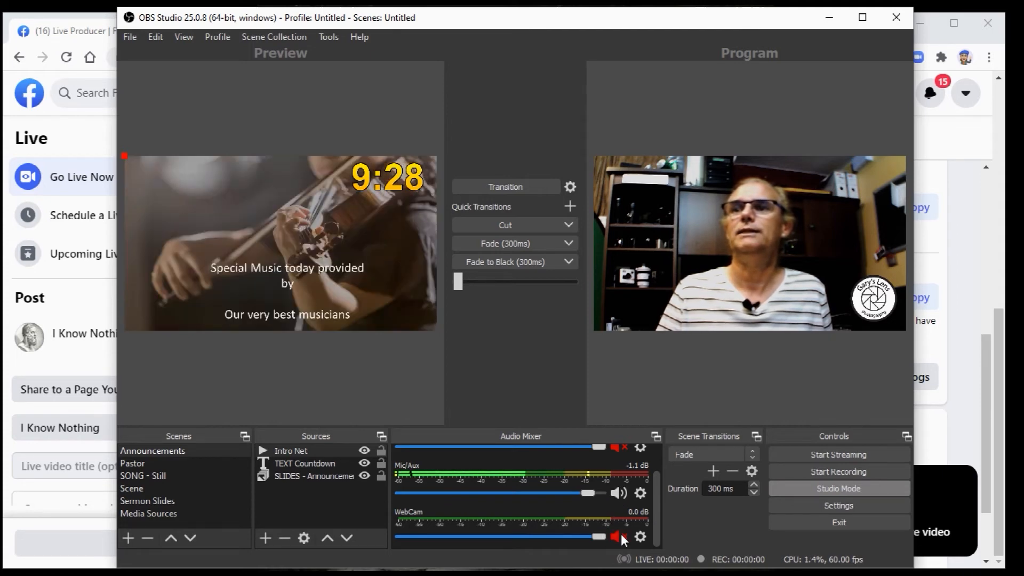
pyautogui.scroll(2, 653, 512)
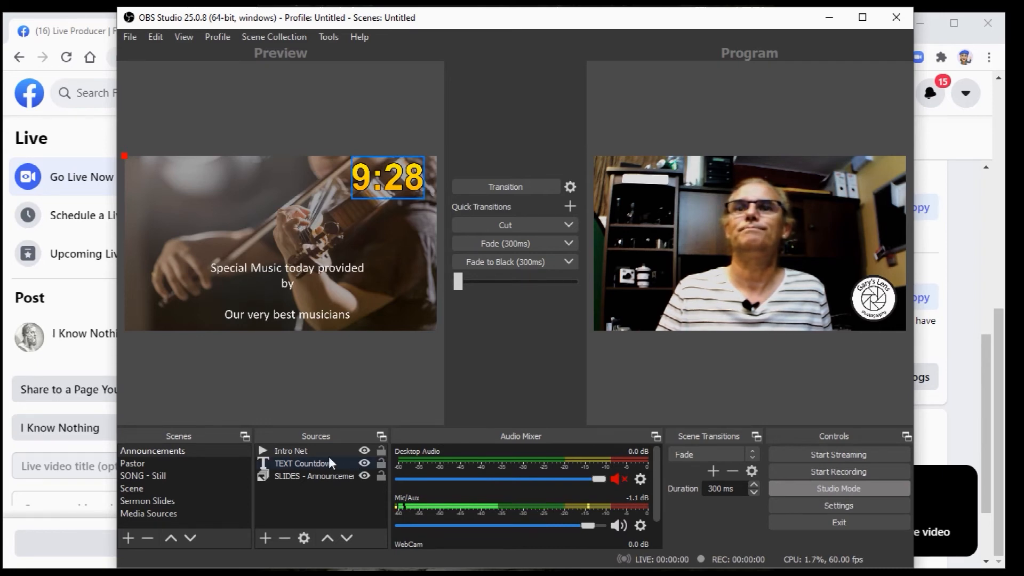
# Cut the SONG - Still scene to Program and mute Mic/Aux while the song video plays.
pyautogui.click(187, 474)
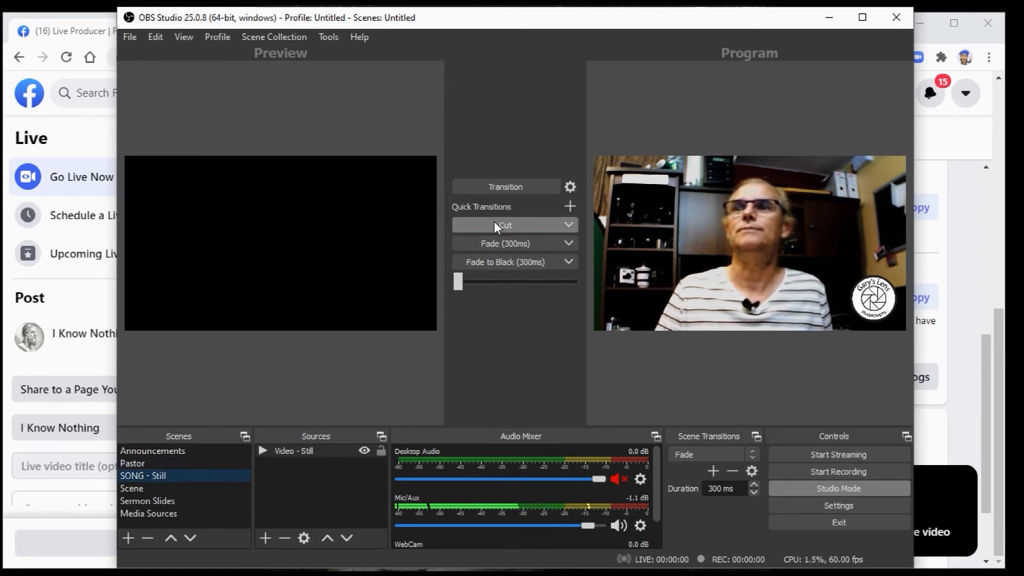
pyautogui.click(494, 223)
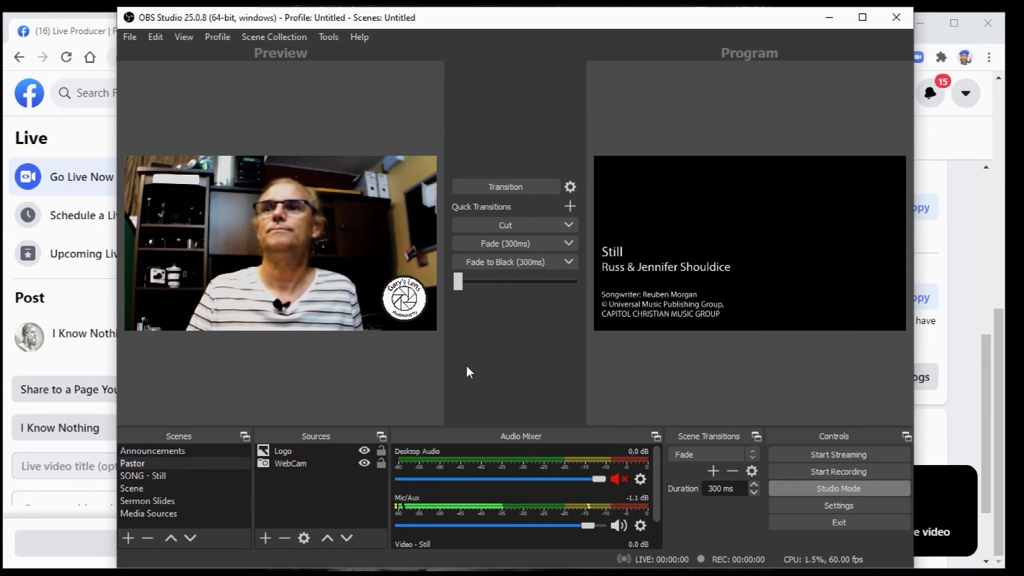
pyautogui.click(236, 487)
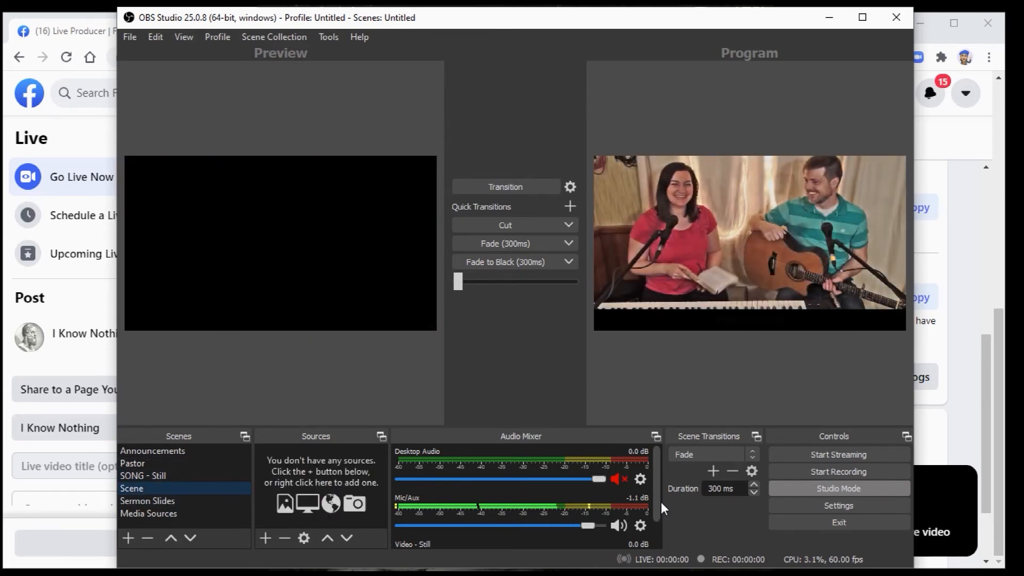
pyautogui.moveTo(656, 499); pyautogui.dragTo(663, 539)
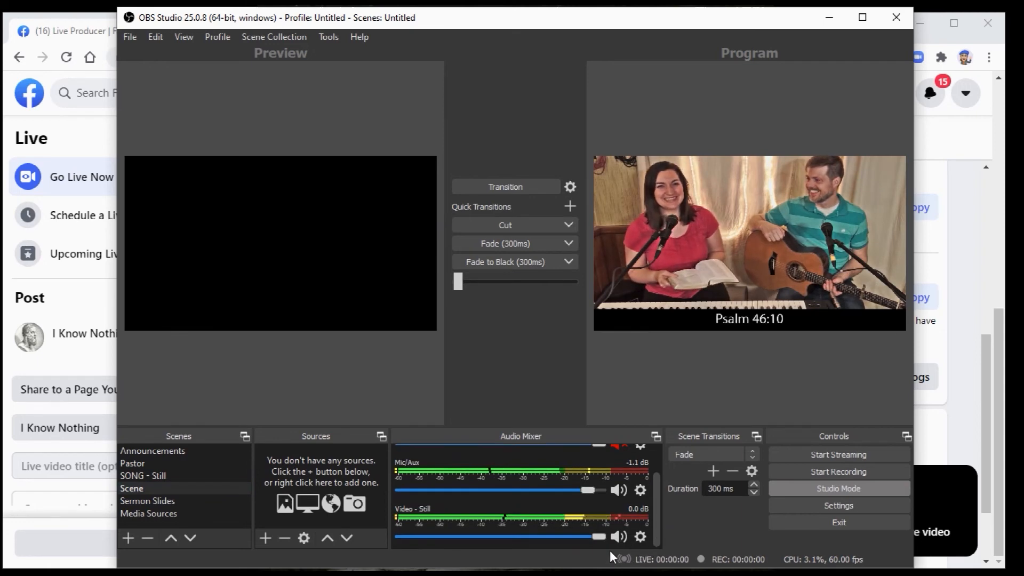
pyautogui.click(618, 490)
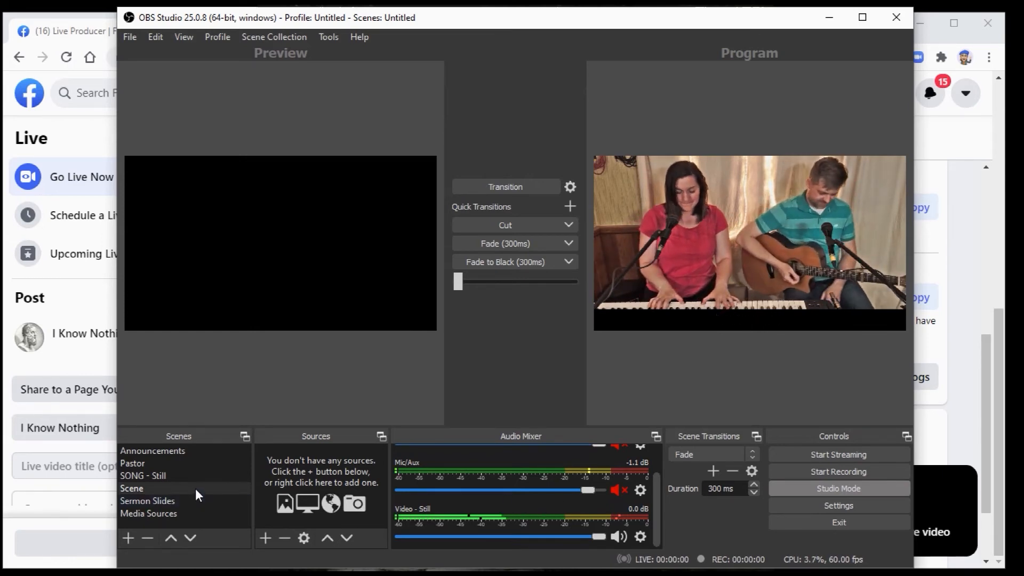
# Cut the Sermon Slides scene to Program and unmute Mic/Aux.
pyautogui.click(183, 499)
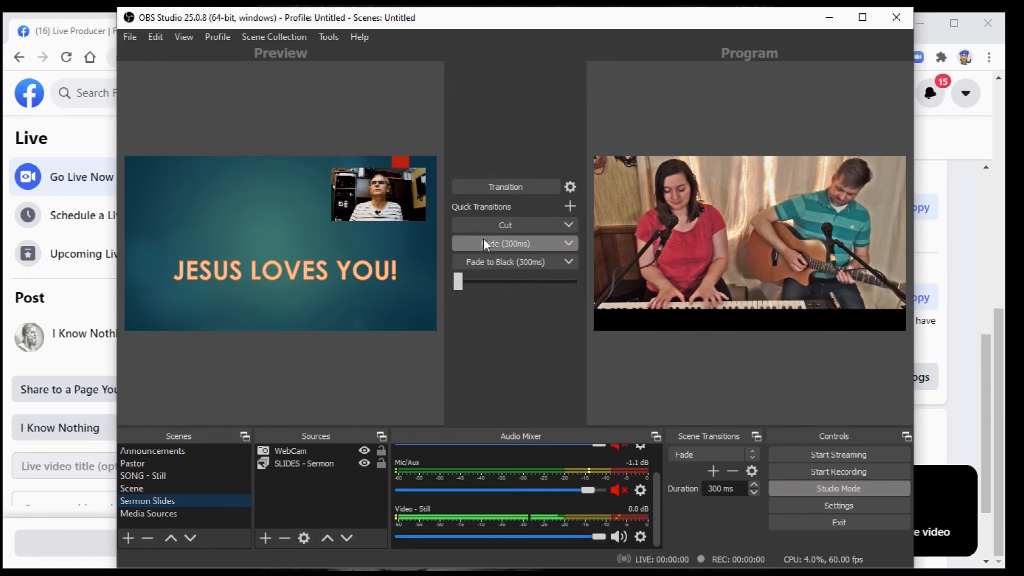
pyautogui.click(496, 226)
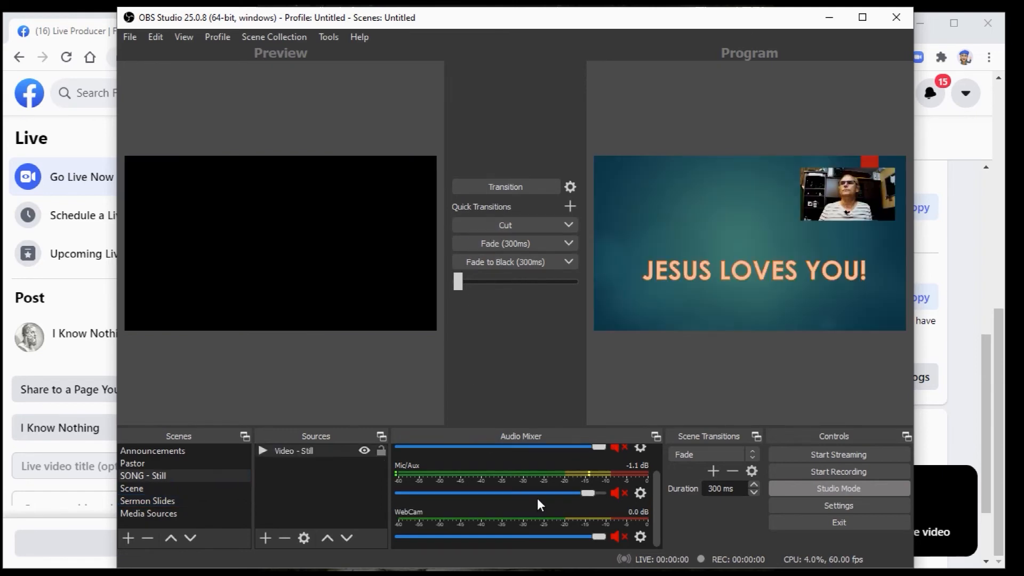
pyautogui.scroll(2, 655, 507)
pyautogui.scroll(-2, 655, 508)
pyautogui.click(621, 494)
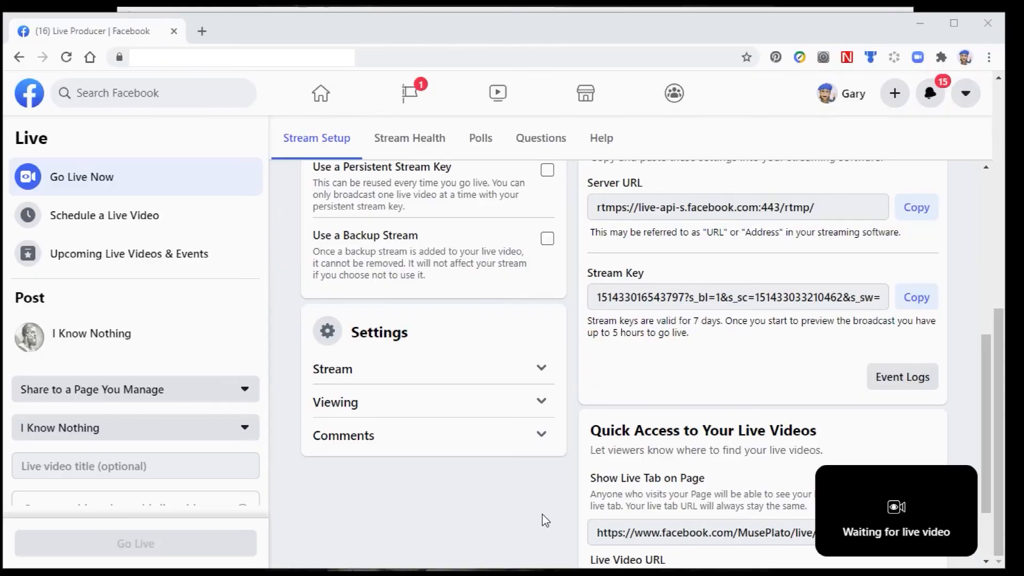
# Copy the stream key from Facebook Live Producer, paste it into OBS Studio's stream settings and accept them.
pyautogui.click(927, 299)
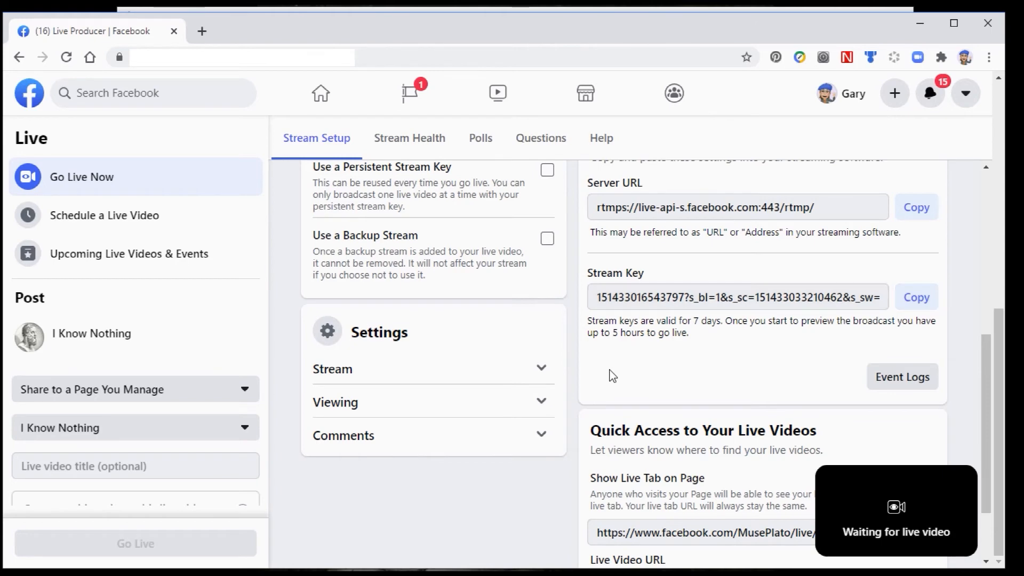
pyautogui.click(848, 564)
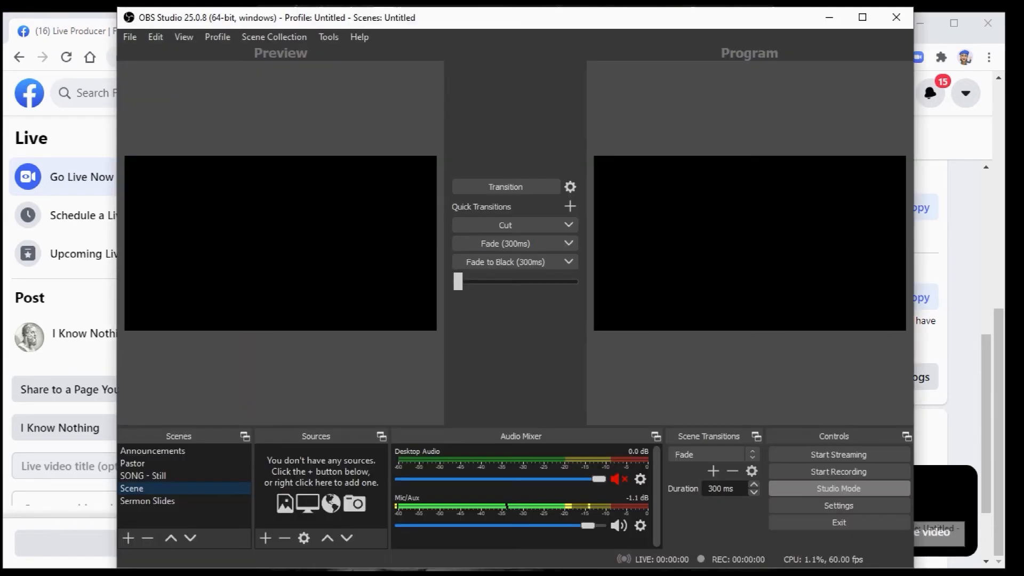
pyautogui.click(123, 37)
pyautogui.click(145, 93)
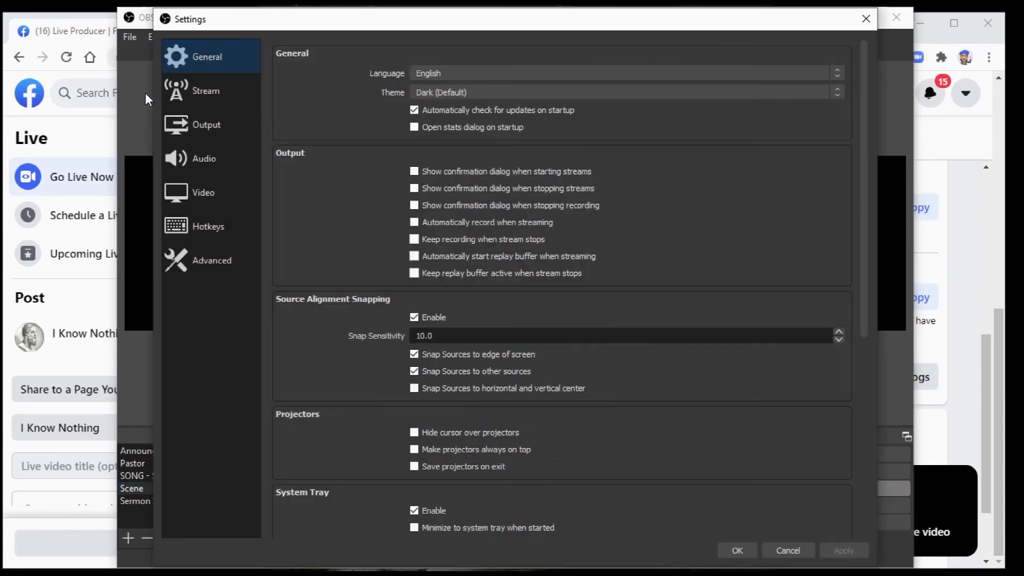
pyautogui.click(165, 86)
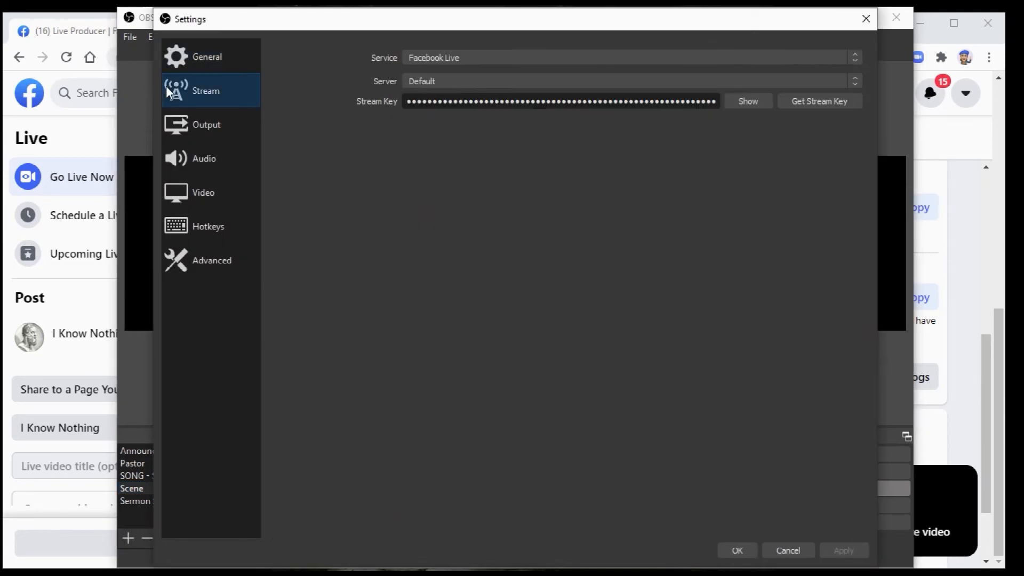
pyautogui.doubleClick(520, 101)
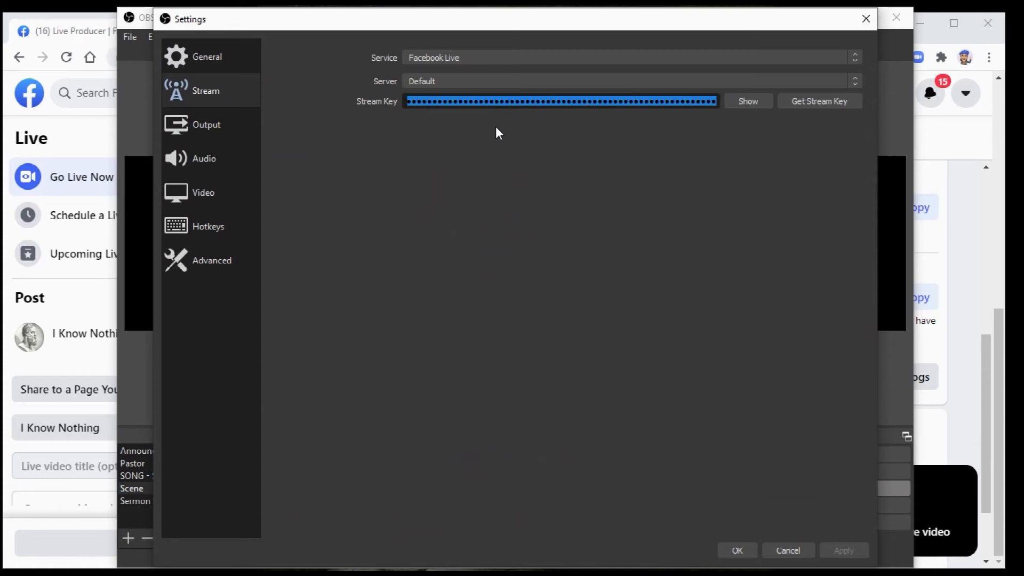
pyautogui.hotkey('ctrl', 'v')
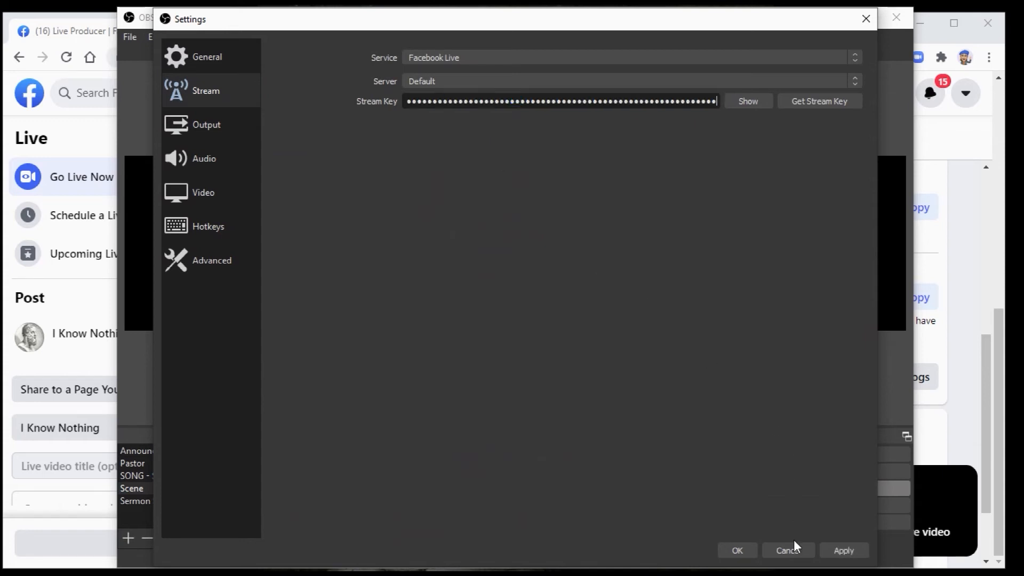
pyautogui.click(747, 550)
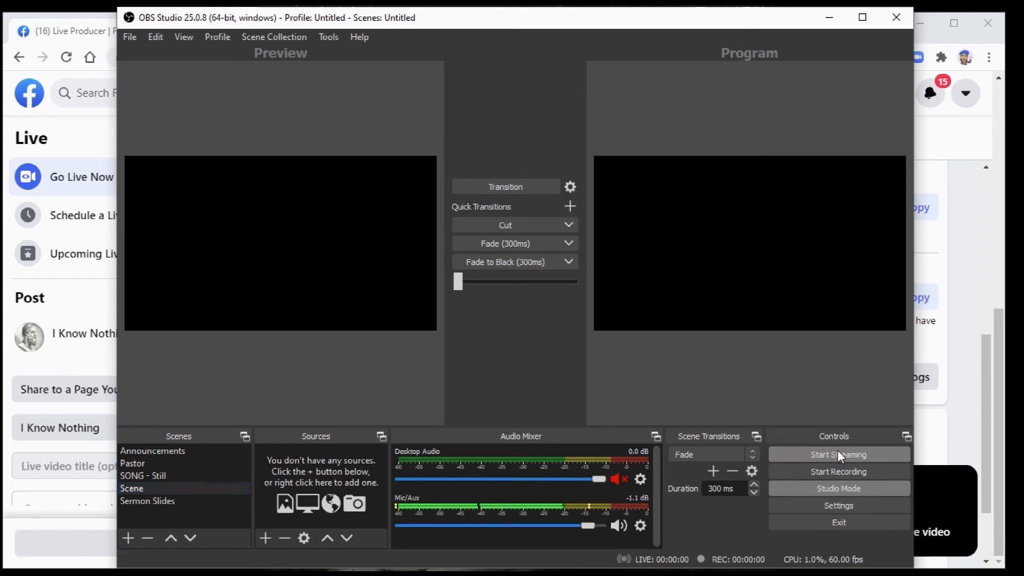
# Start streaming and switch to Facebook Live Producer to check the incoming live video.
pyautogui.click(956, 422)
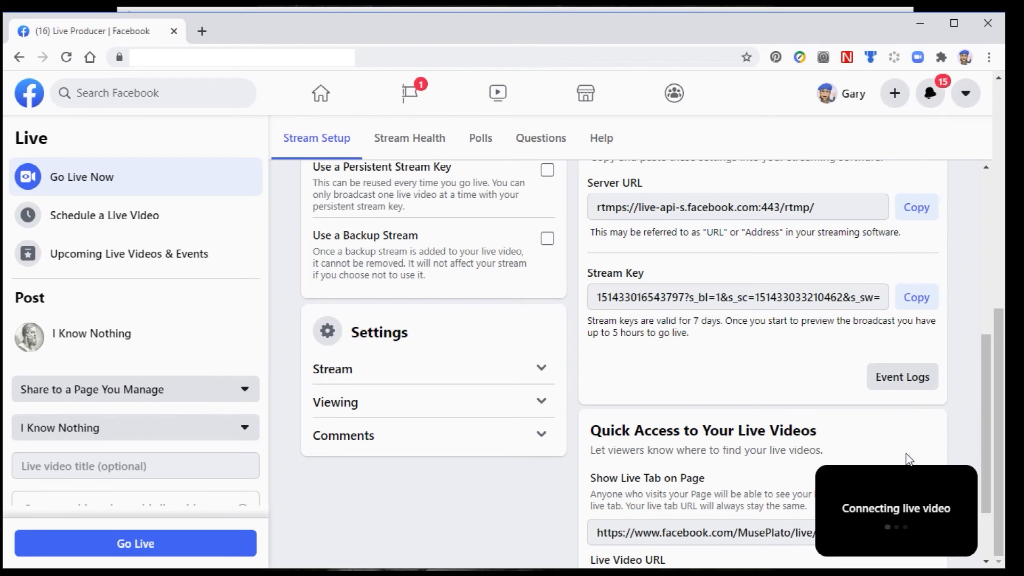
pyautogui.moveTo(934, 492)
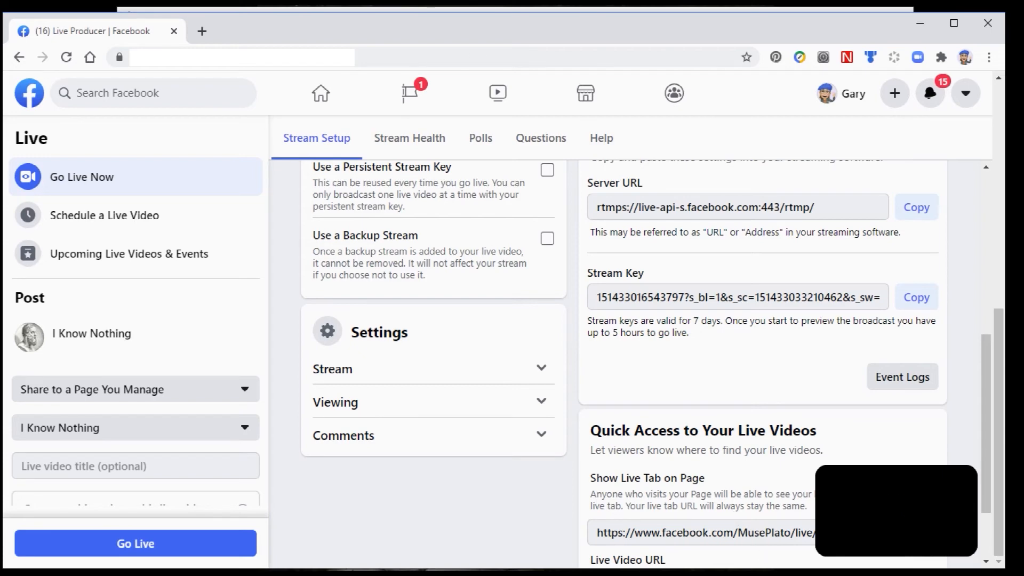
# Switch back to OBS Studio and cut the Announcements scene to Program.
pyautogui.click(778, 574)
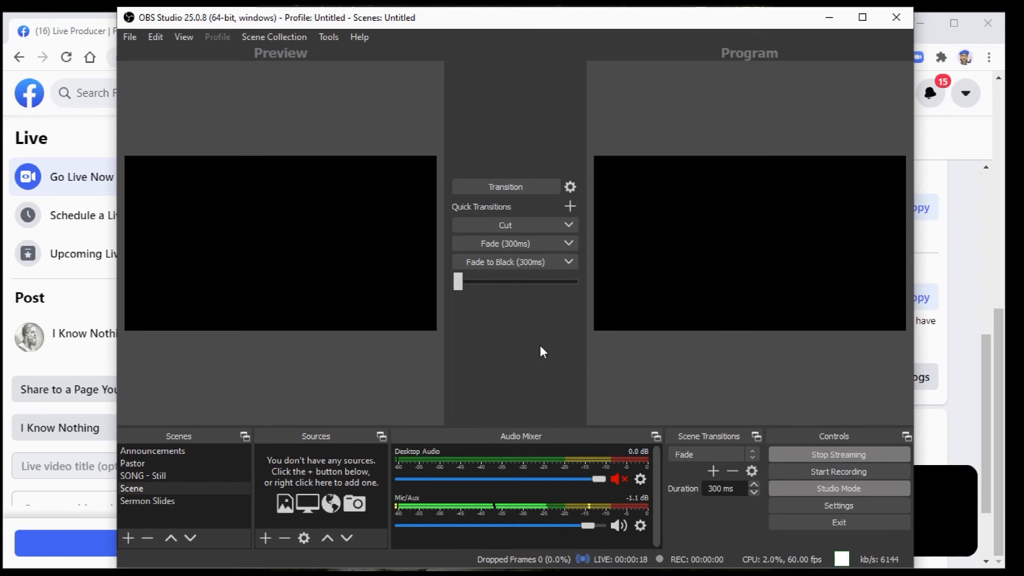
pyautogui.click(224, 451)
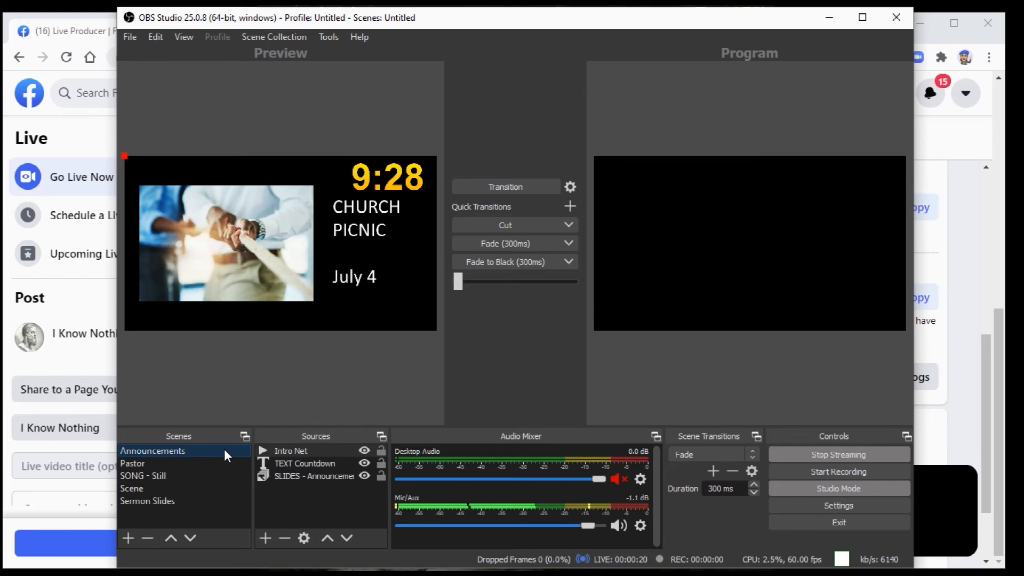
pyautogui.click(511, 224)
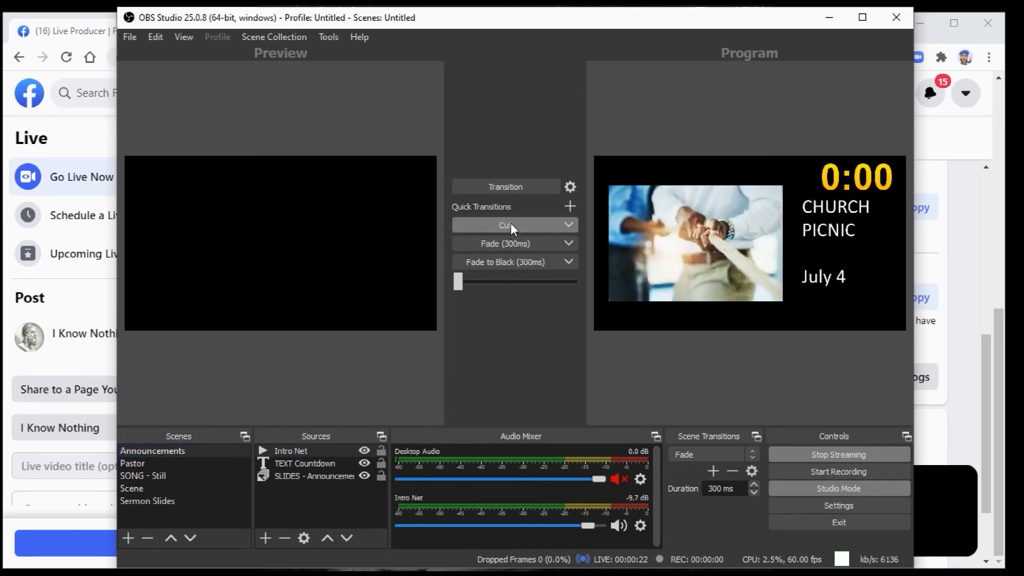
# Switch to Facebook Live Producer and examine the live preview, stream health metrics and event logs.
pyautogui.click(939, 507)
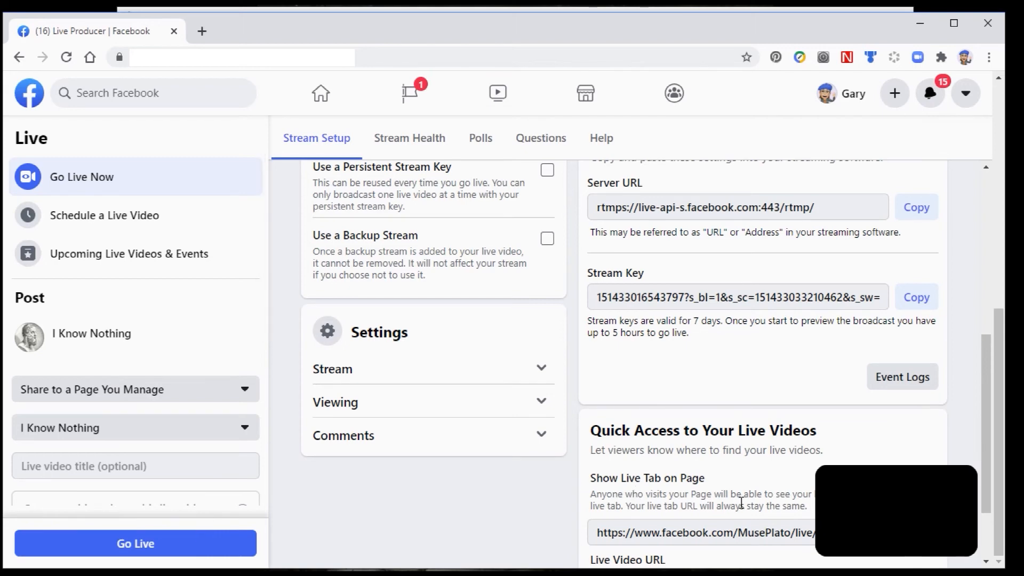
pyautogui.moveTo(909, 537)
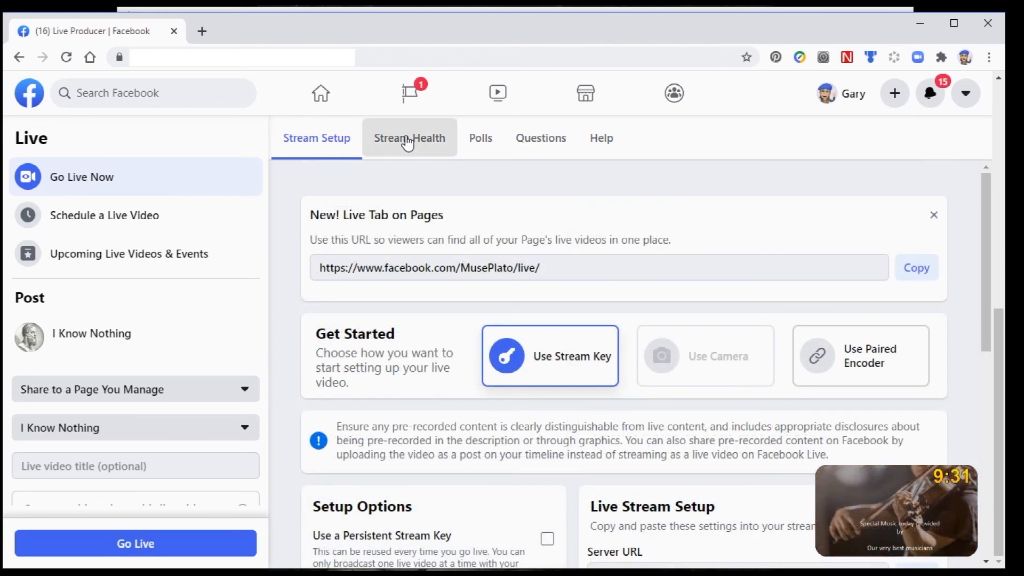
pyautogui.click(406, 141)
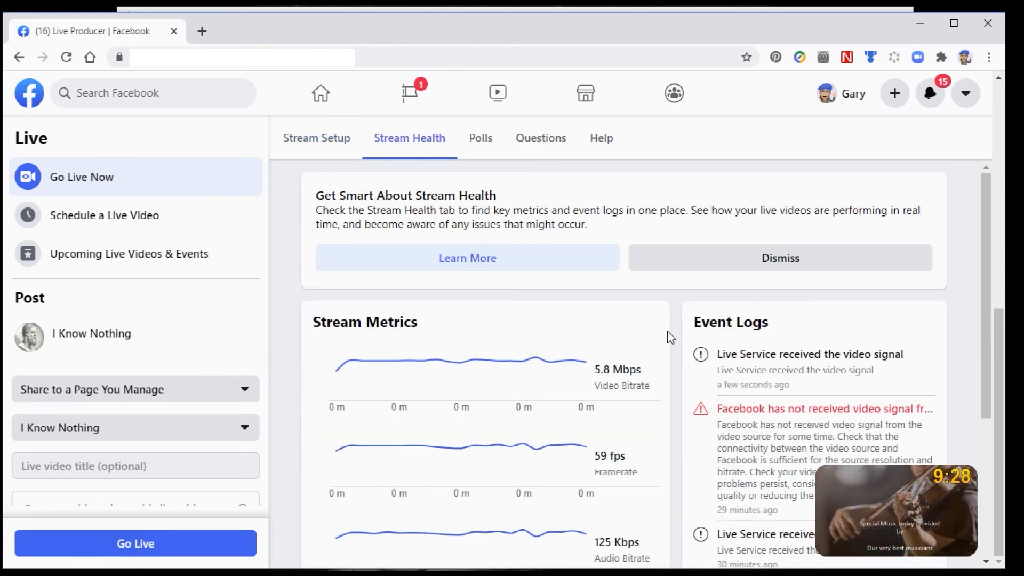
pyautogui.scroll(-1, 671, 338)
pyautogui.scroll(-1, 670, 337)
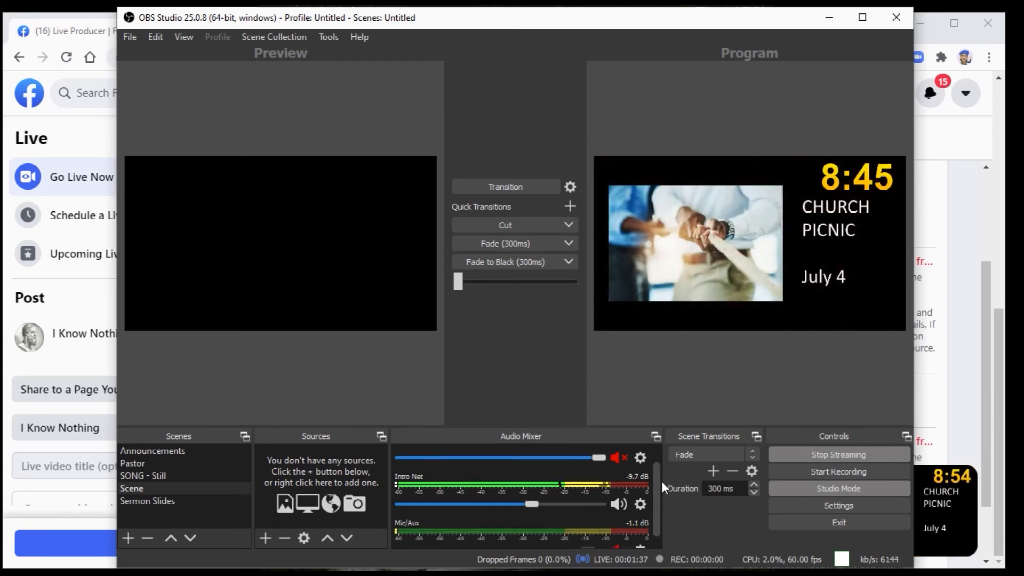
# Check the mixer channels and cut the live output from Announcements to the Pastor scene.
pyautogui.moveTo(661, 480); pyautogui.dragTo(664, 508)
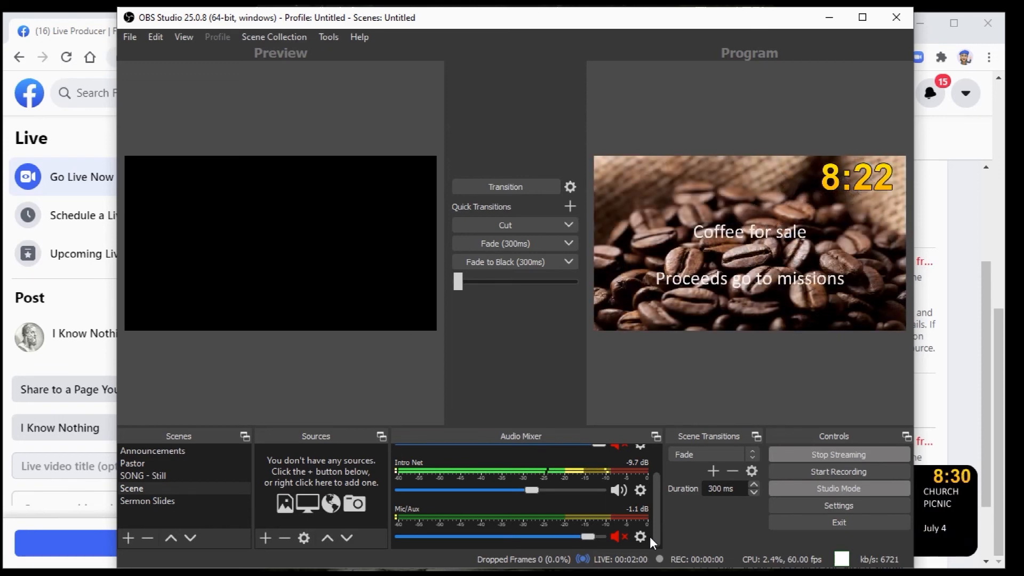
pyautogui.click(218, 461)
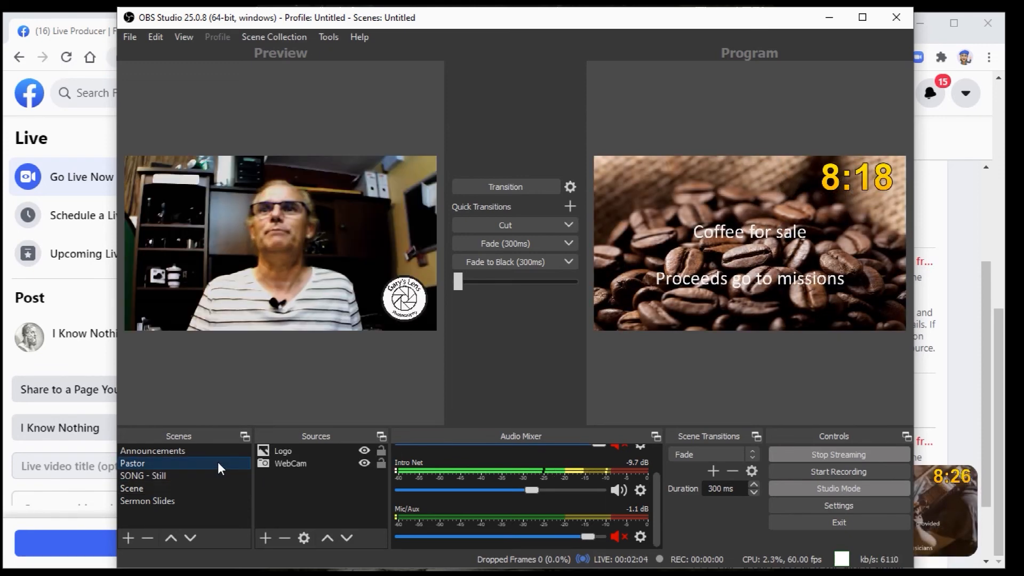
pyautogui.click(524, 225)
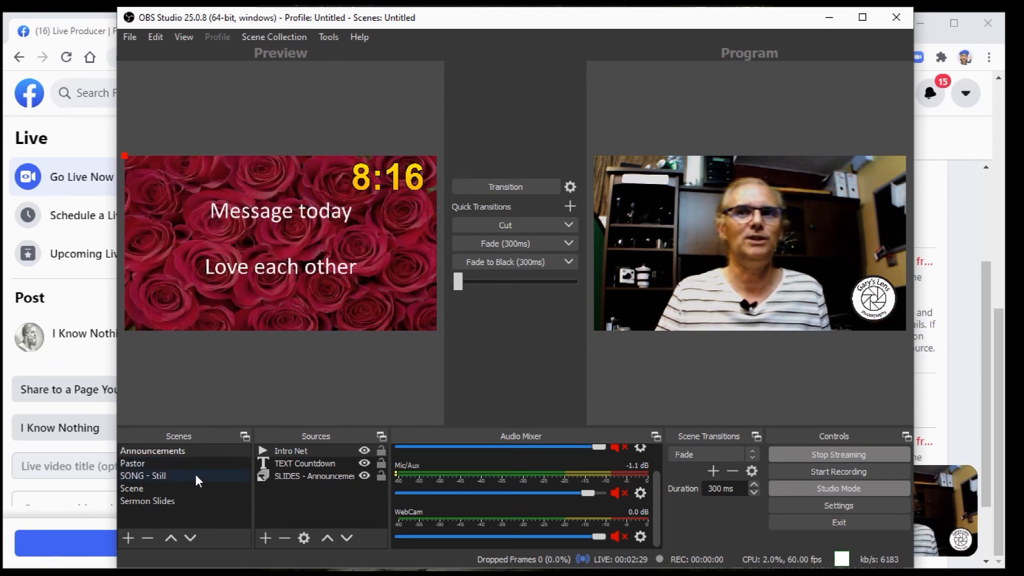
# Fade the live output to the SONG - Still scene and fade it back to the Pastor scene.
pyautogui.click(195, 475)
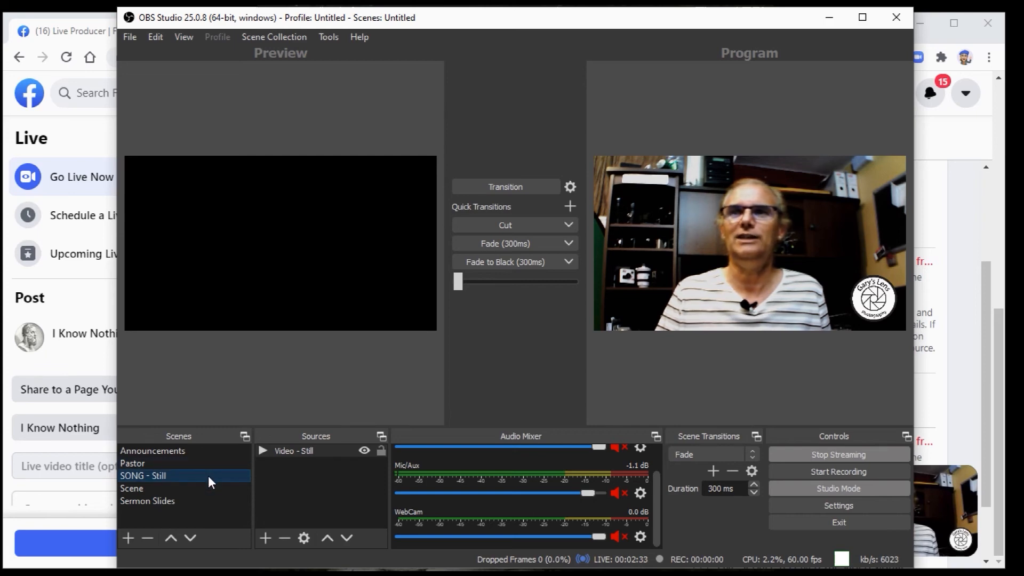
pyautogui.click(516, 239)
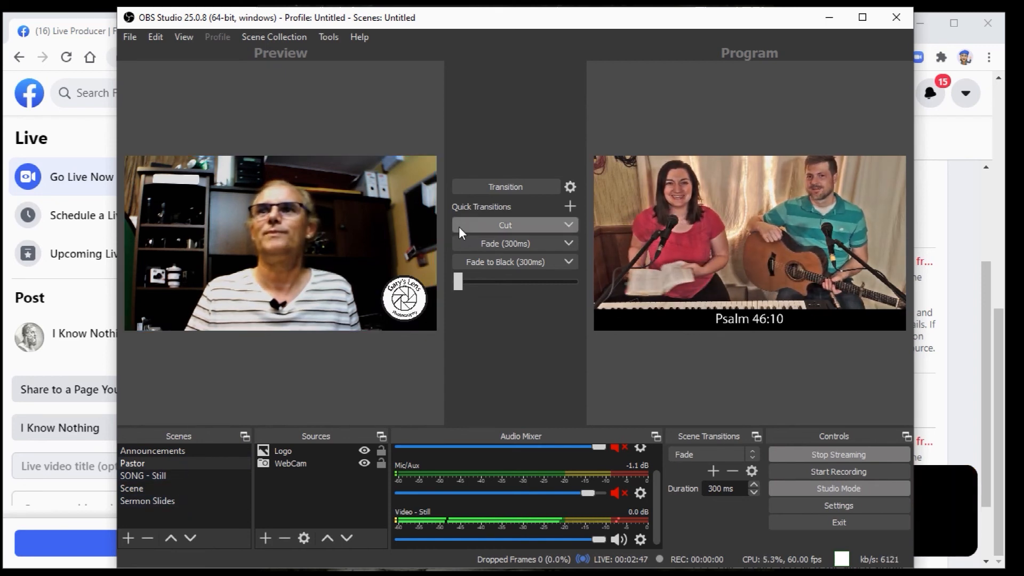
pyautogui.click(470, 244)
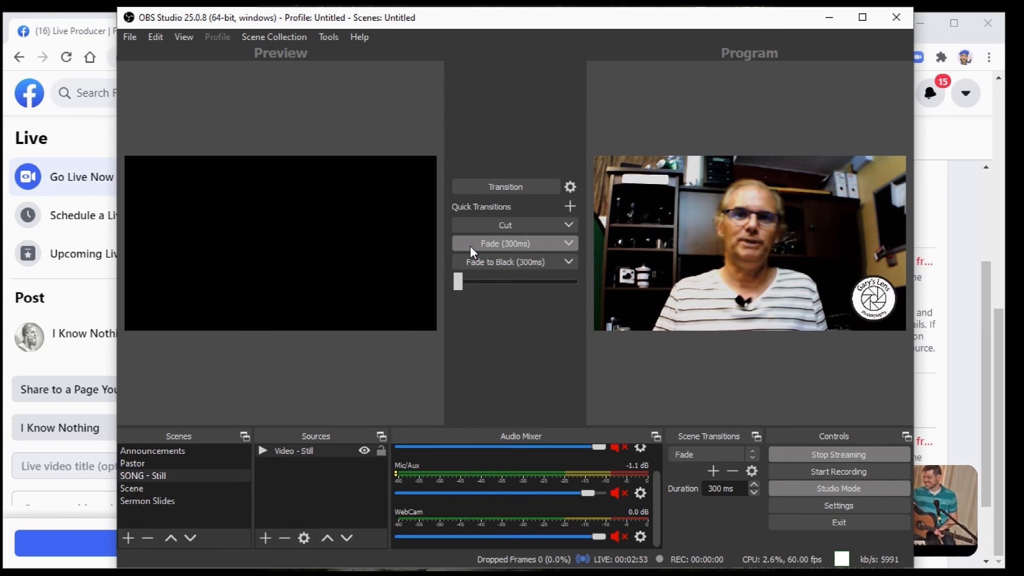
# Fade the live output to the Sermon Slides scene, over to the Pastor scene, and back to Sermon Slides.
pyautogui.click(157, 500)
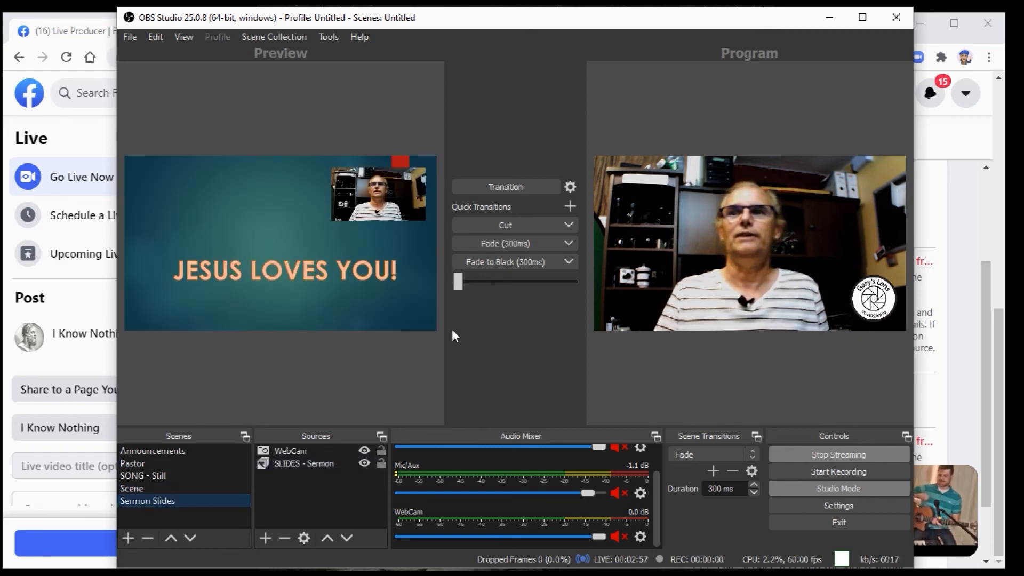
pyautogui.click(505, 243)
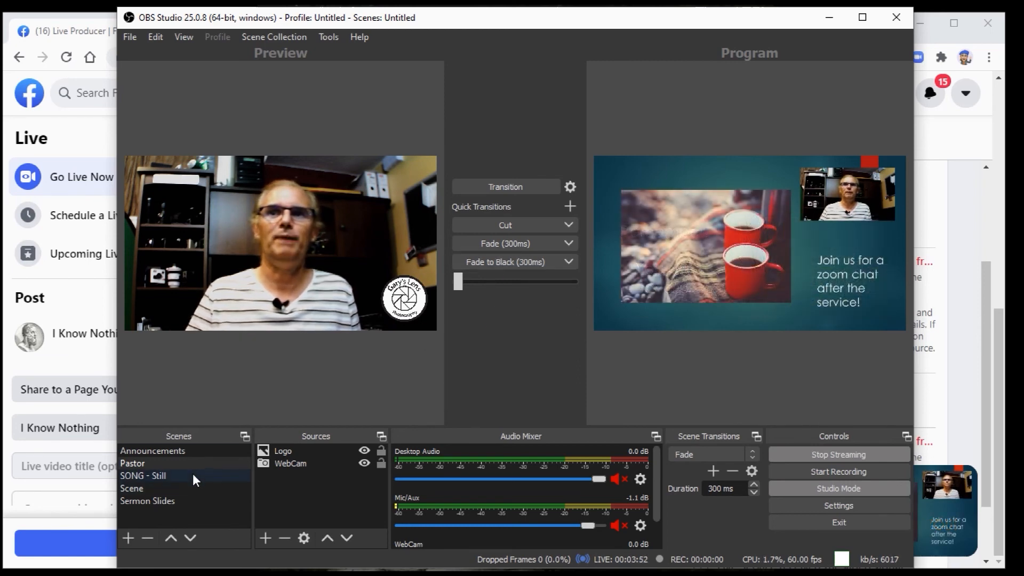
pyautogui.click(518, 243)
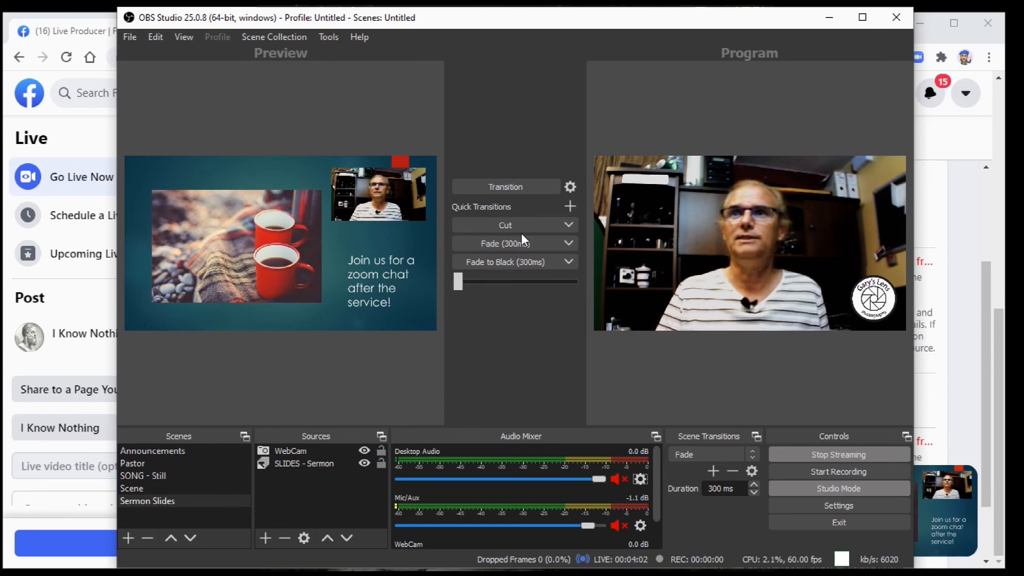
pyautogui.click(520, 243)
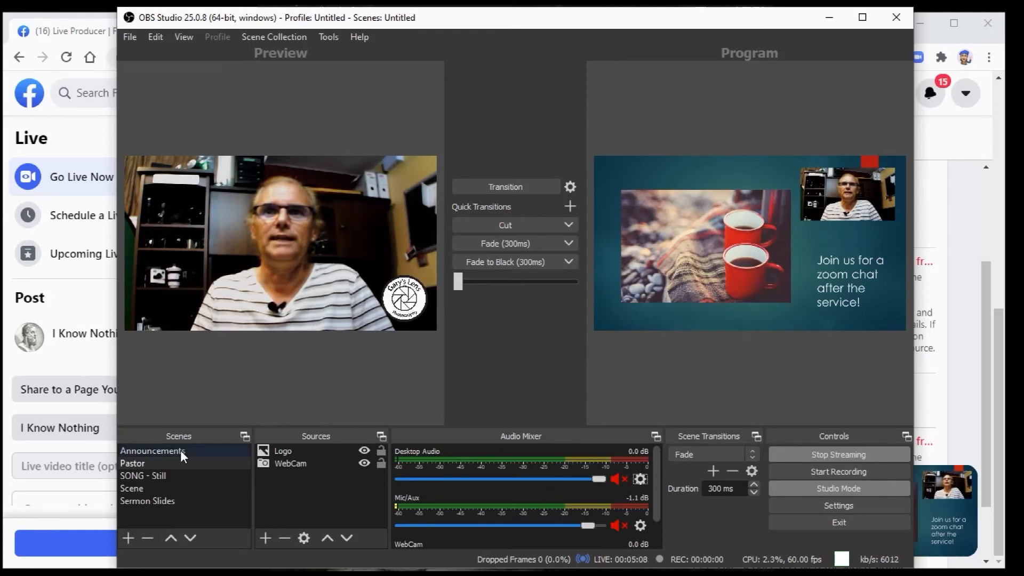
# Duplicate the Announcements scene under the name End Announcements.
pyautogui.click(180, 450)
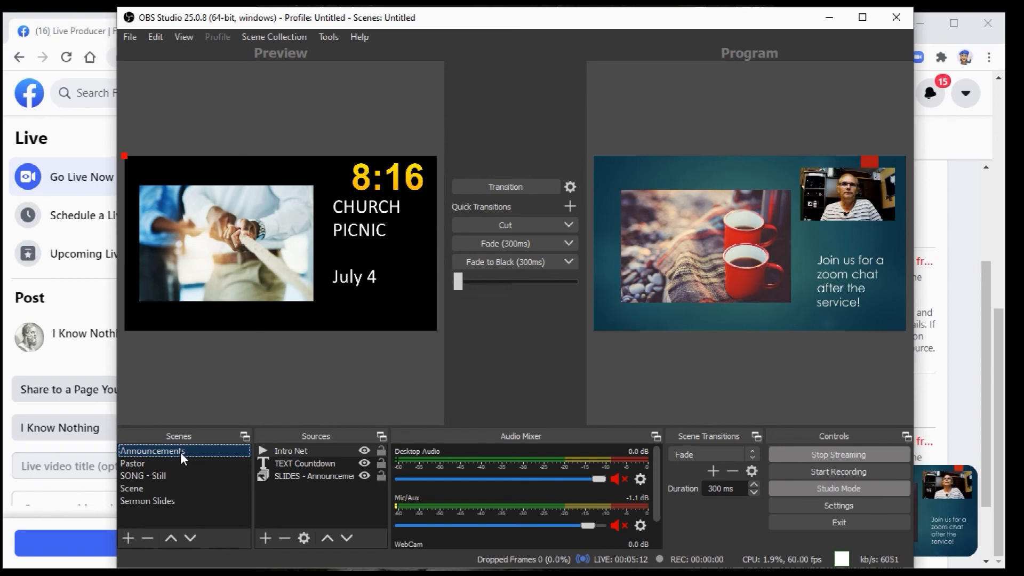
pyautogui.rightClick(181, 452)
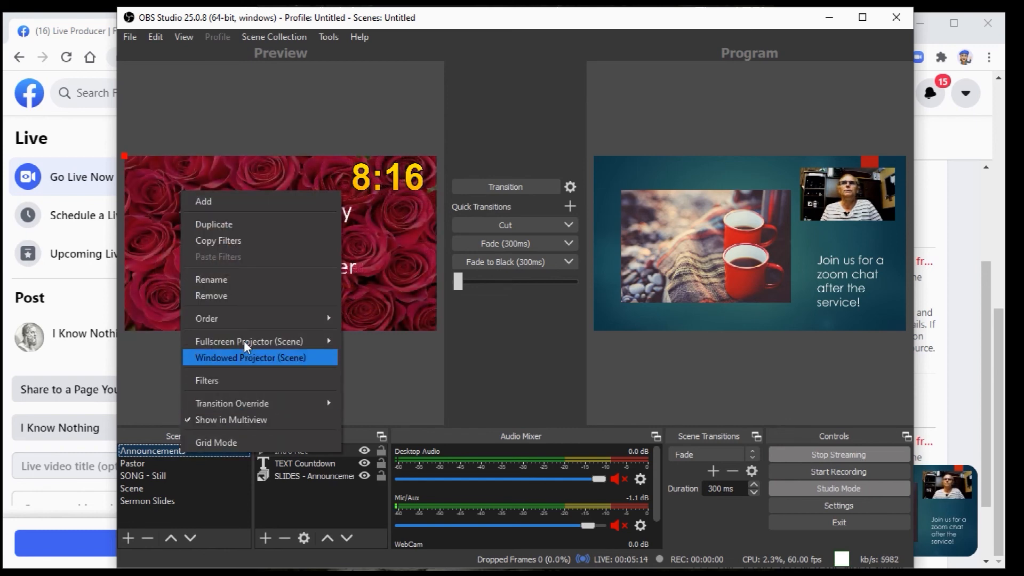
pyautogui.click(237, 225)
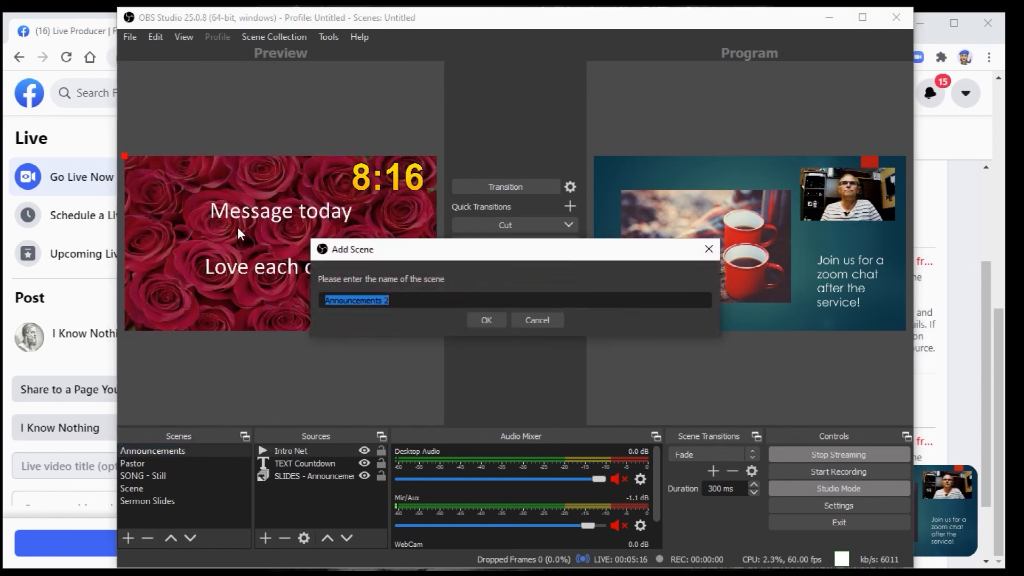
pyautogui.write('End Anno')
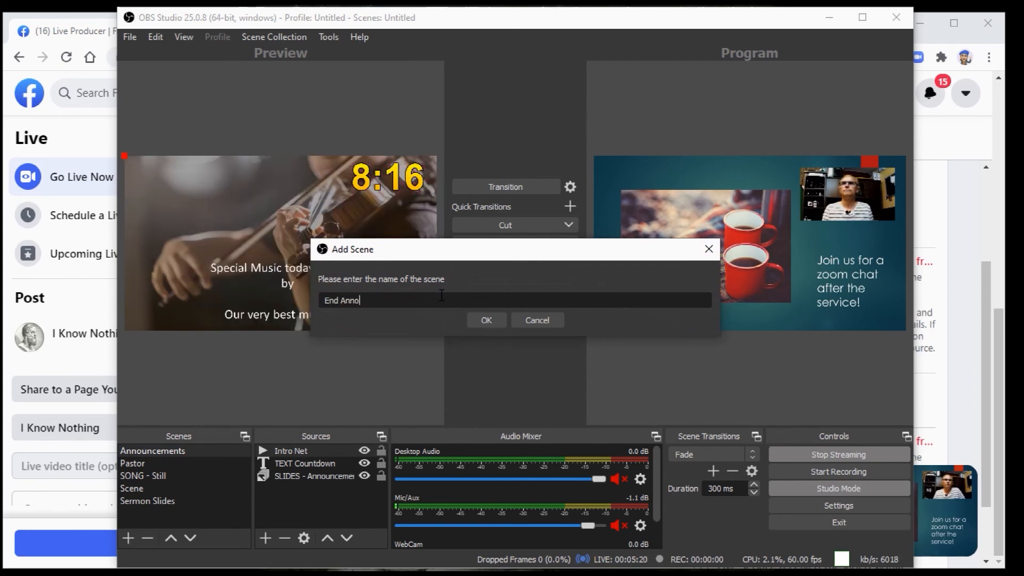
pyautogui.write('uncements')
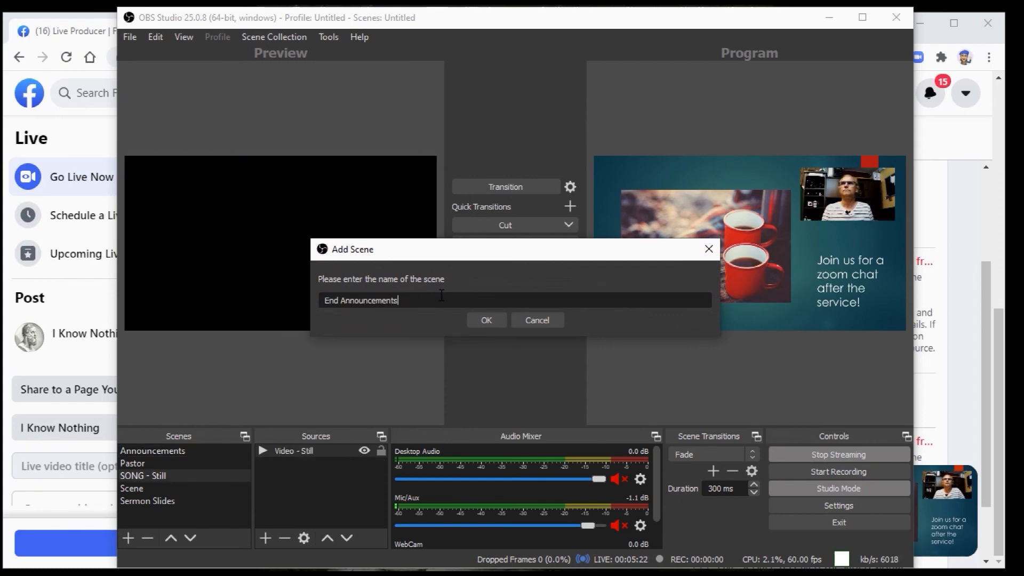
pyautogui.press('Return')
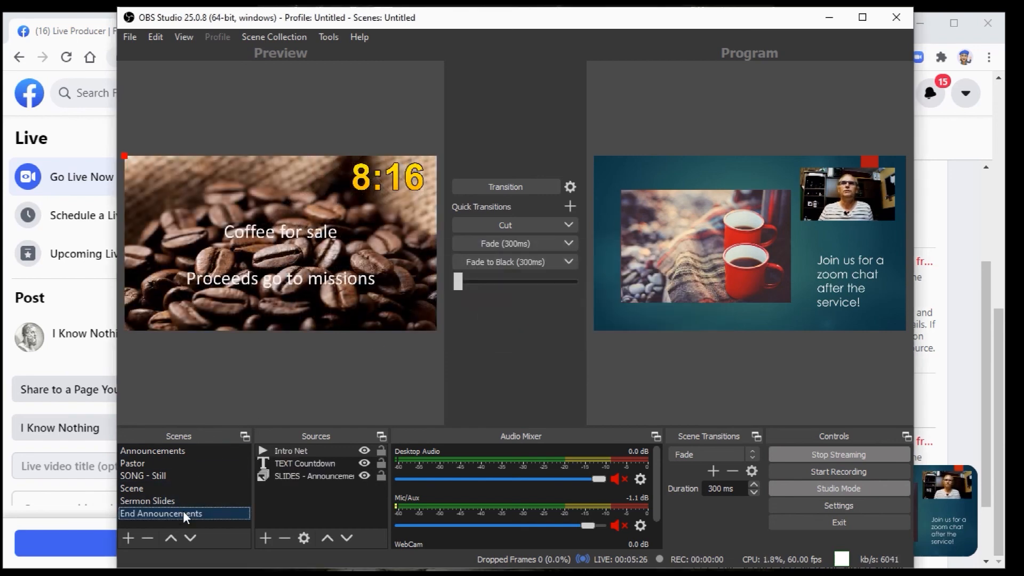
# Remove the TEXT Countdown source from the End Announcements scene and fade that scene to Program.
pyautogui.click(379, 185)
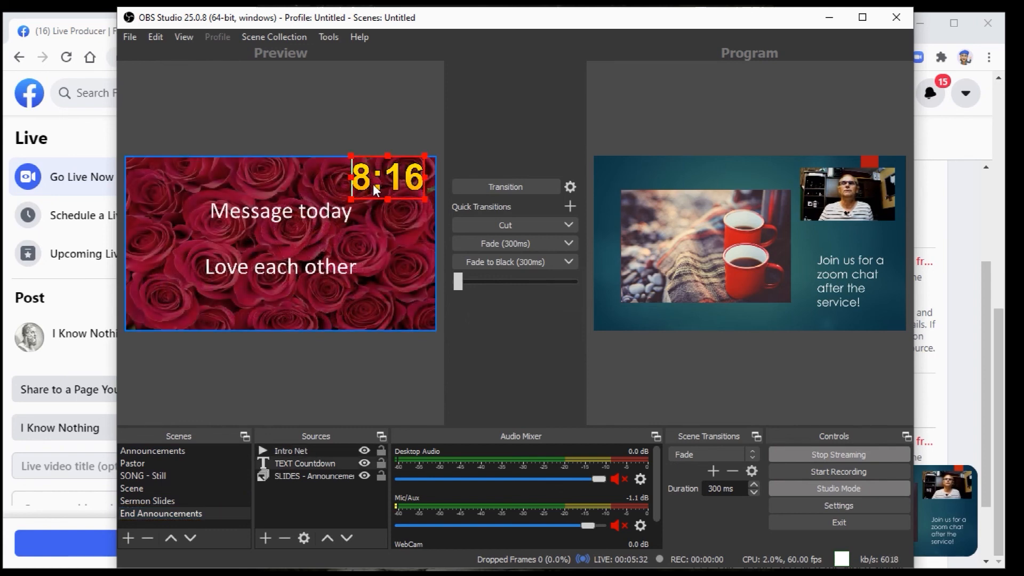
pyautogui.press('Delete')
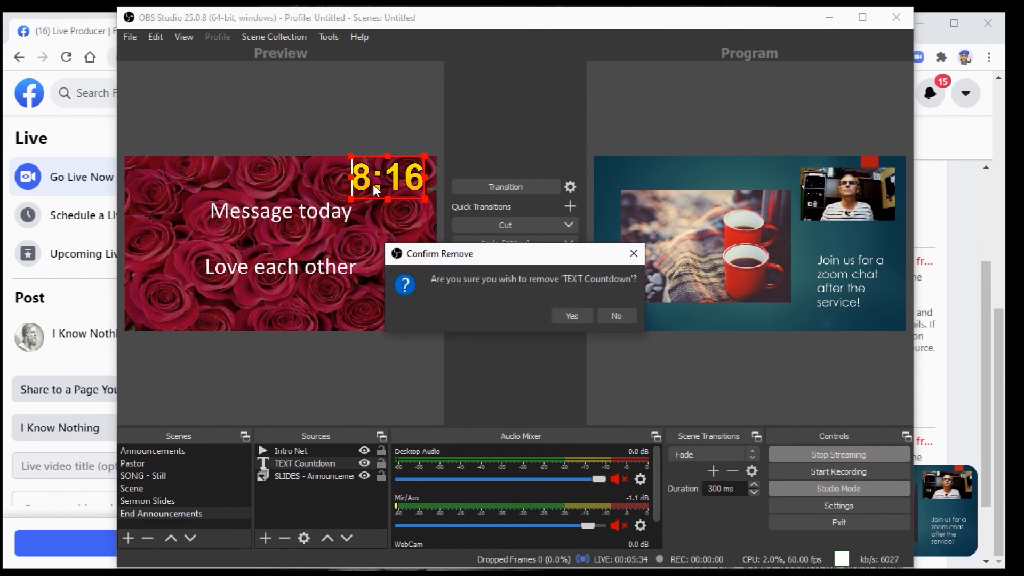
pyautogui.press('Return')
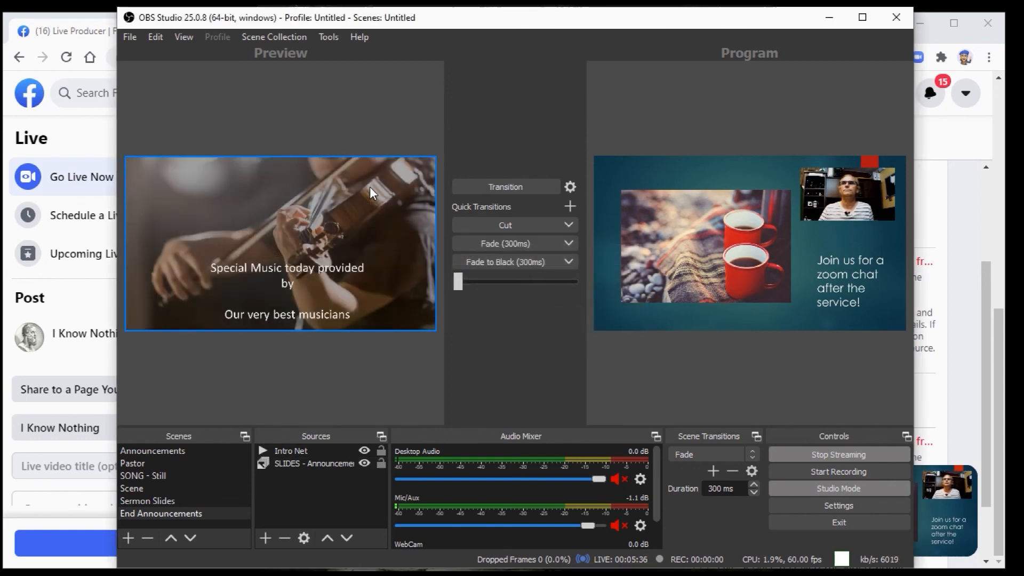
pyautogui.click(487, 244)
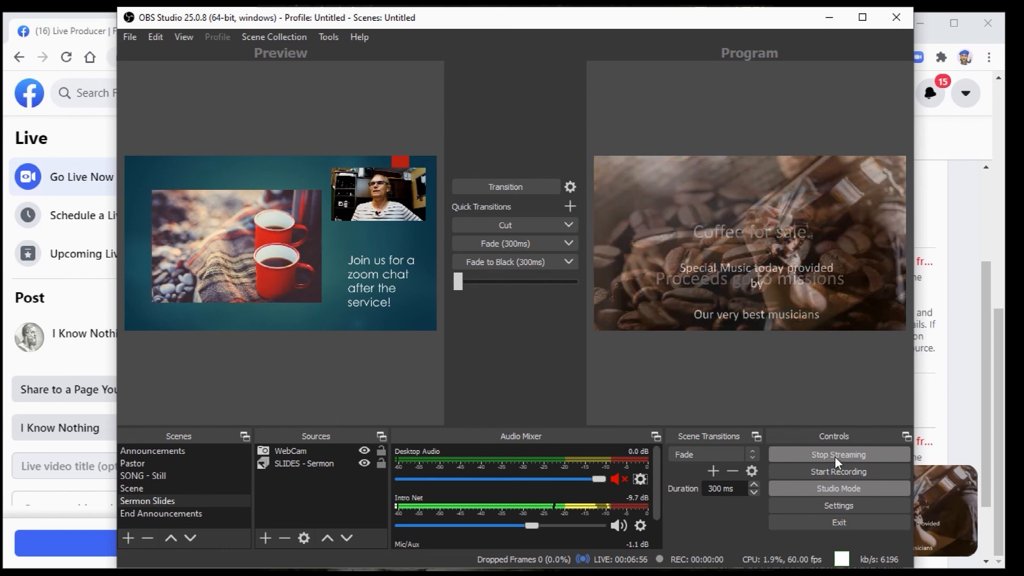
# Check the stream metrics in Facebook Live Producer, and stop streaming in OBS Studio before switching back to Facebook.
pyautogui.click(106, 152)
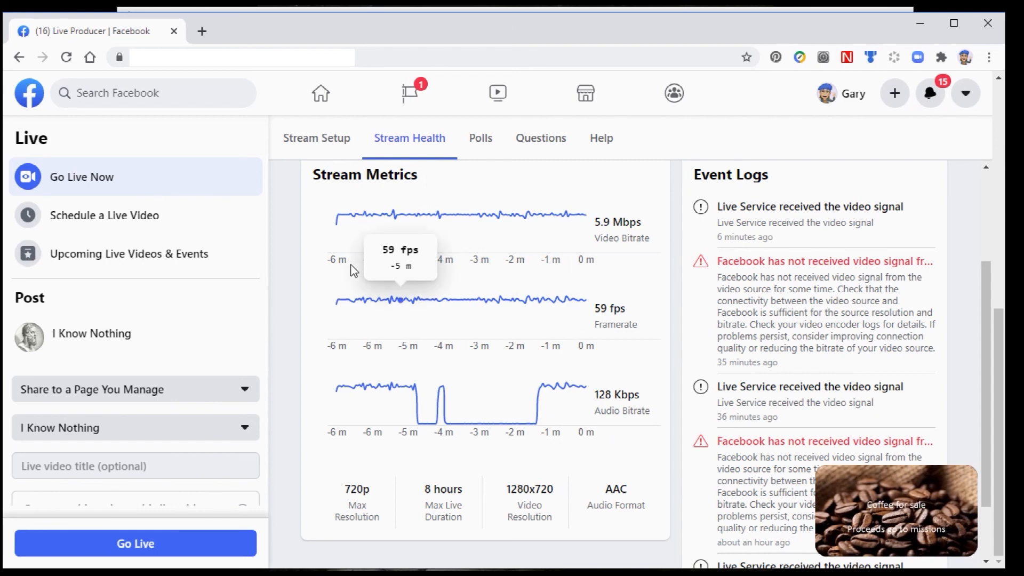
pyautogui.hotkey('alt', 'Tab')
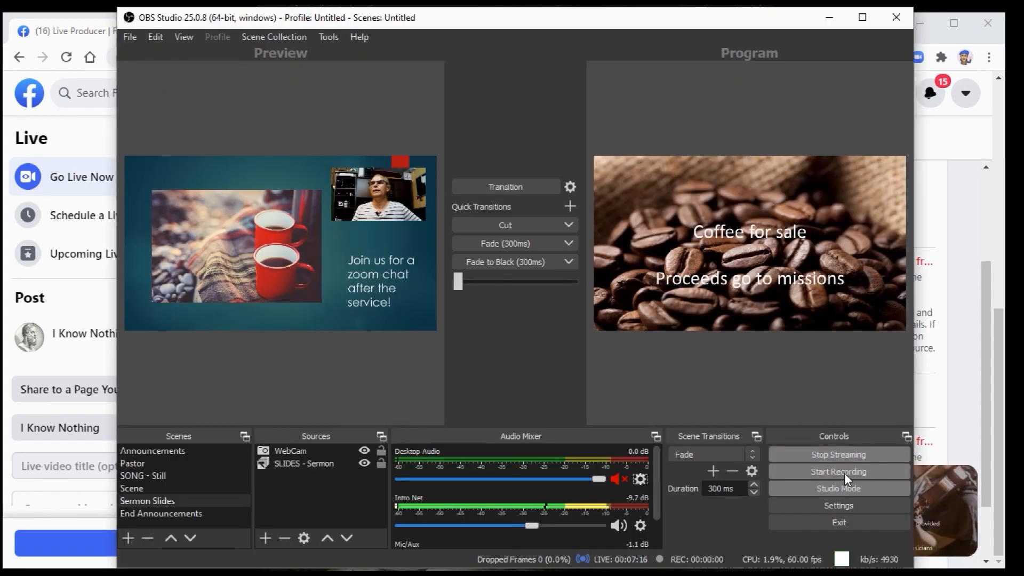
pyautogui.click(849, 453)
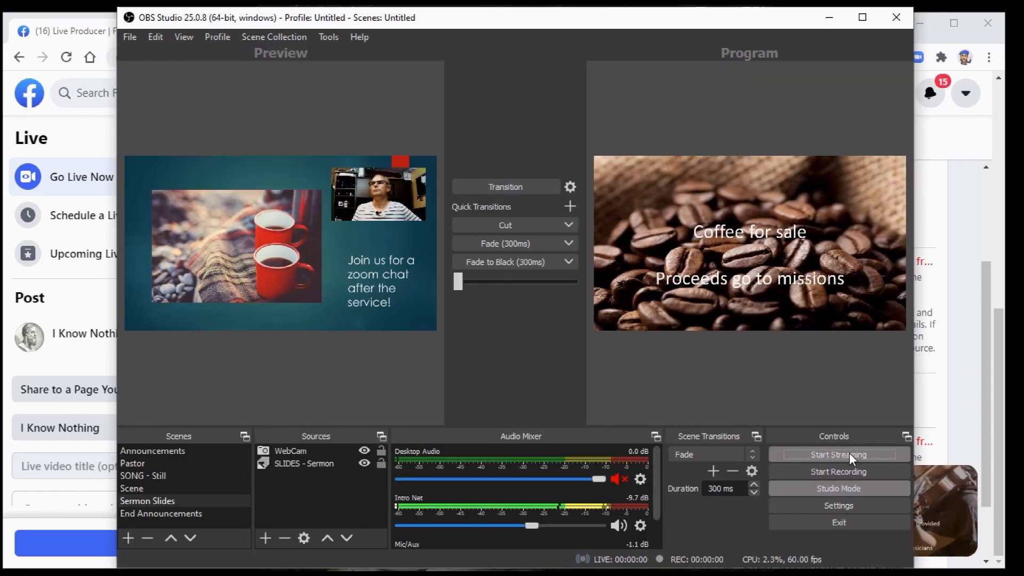
pyautogui.hotkey('alt', 'Tab')
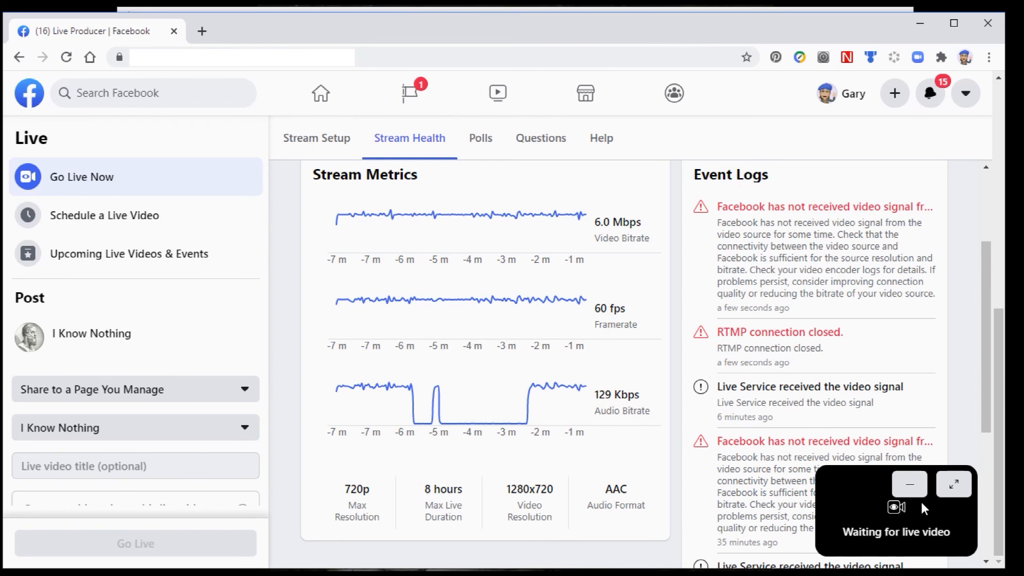